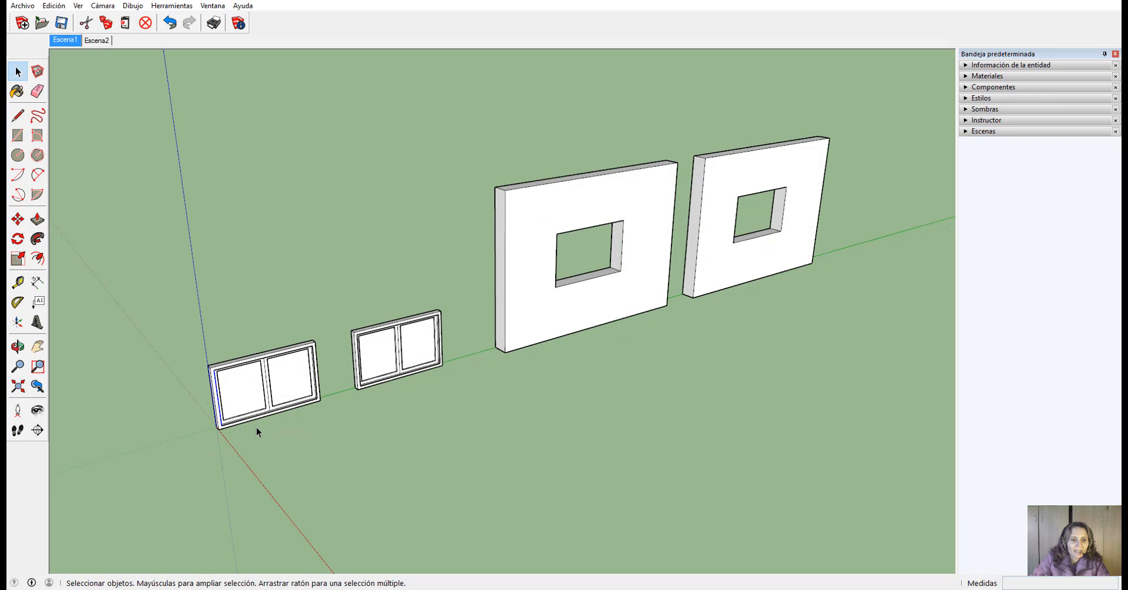
# Step: Inspect the window at the origin by selecting its loose edges and glass panes one at a time
pyautogui.scroll(6, 256, 428)
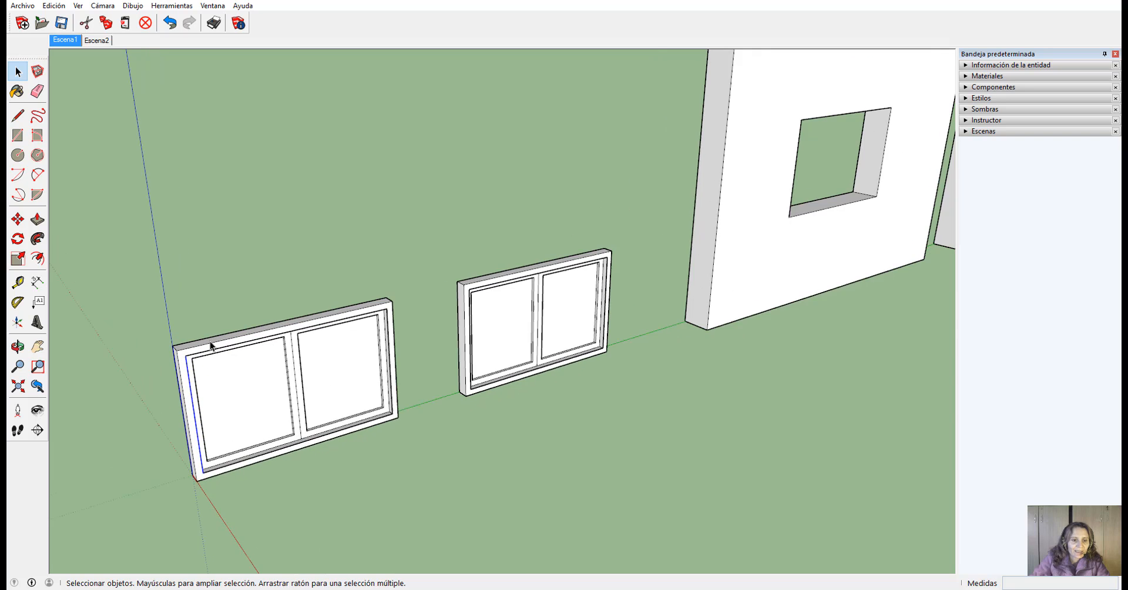
pyautogui.scroll(2, 210, 346)
pyautogui.click(209, 343)
pyautogui.click(209, 353)
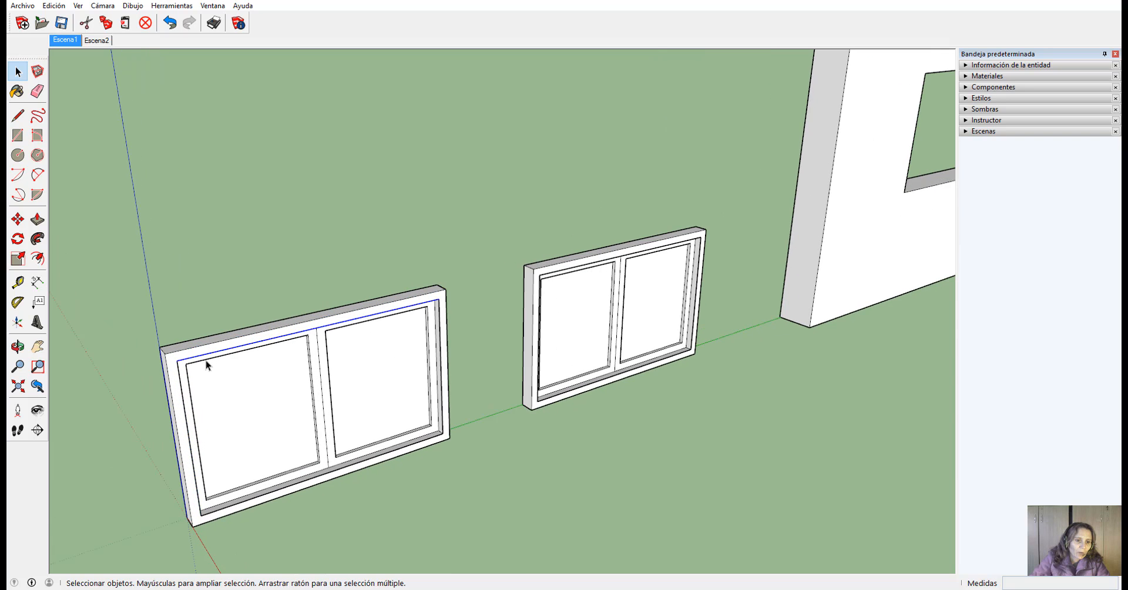
pyautogui.click(205, 360)
pyautogui.click(175, 354)
pyautogui.click(297, 418)
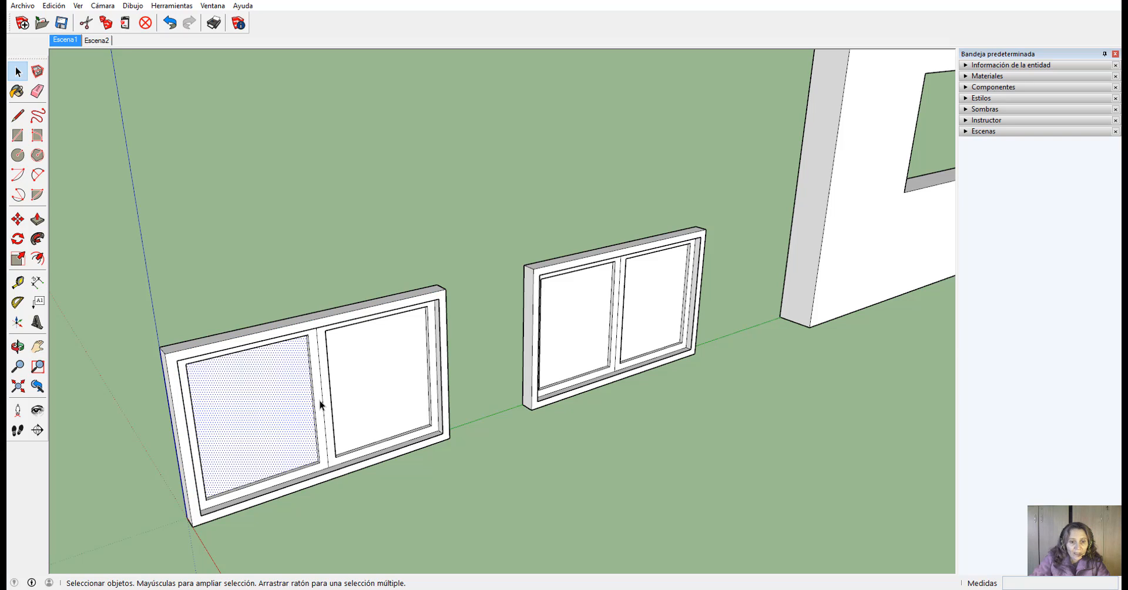
pyautogui.click(376, 389)
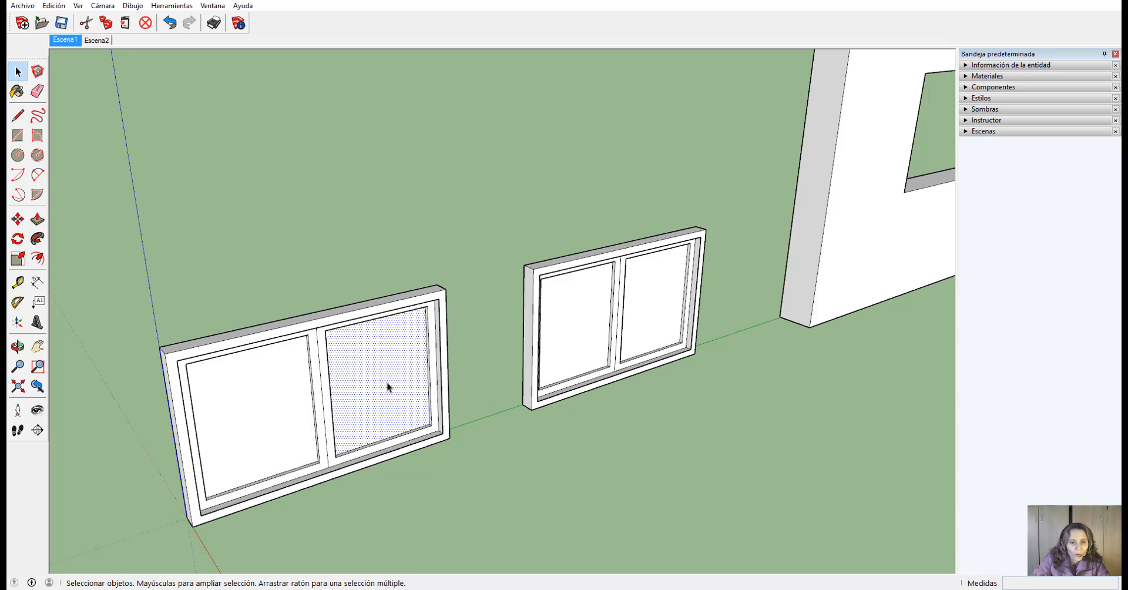
pyautogui.click(355, 316)
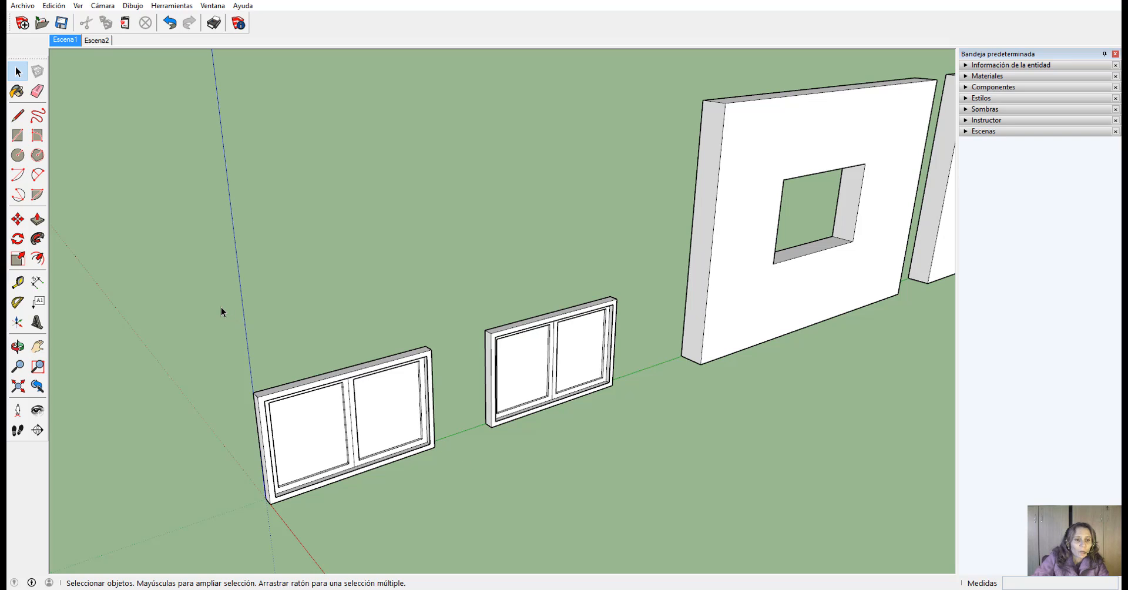
# Step: Select all the geometry of the window at the origin and make it into a group
pyautogui.moveTo(204, 305); pyautogui.dragTo(461, 538)
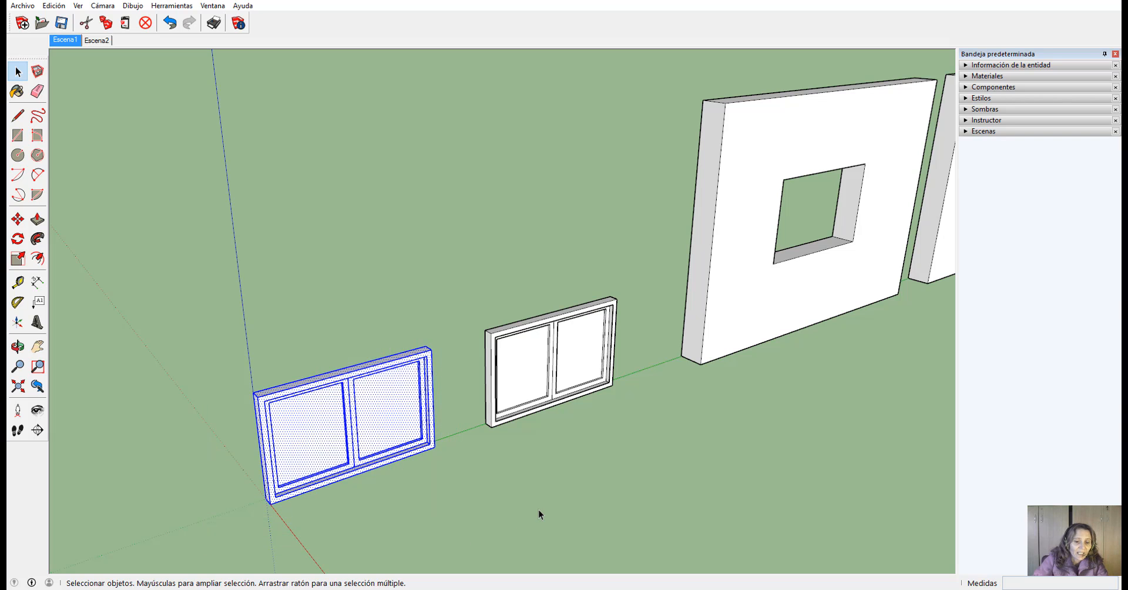
pyautogui.click(535, 509)
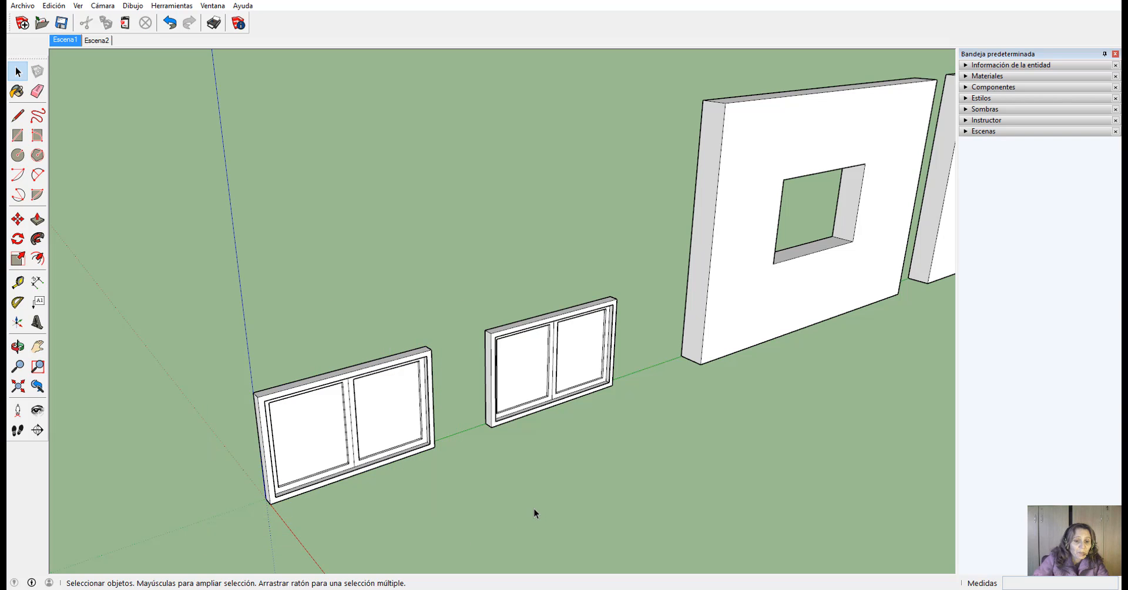
pyautogui.click(333, 424)
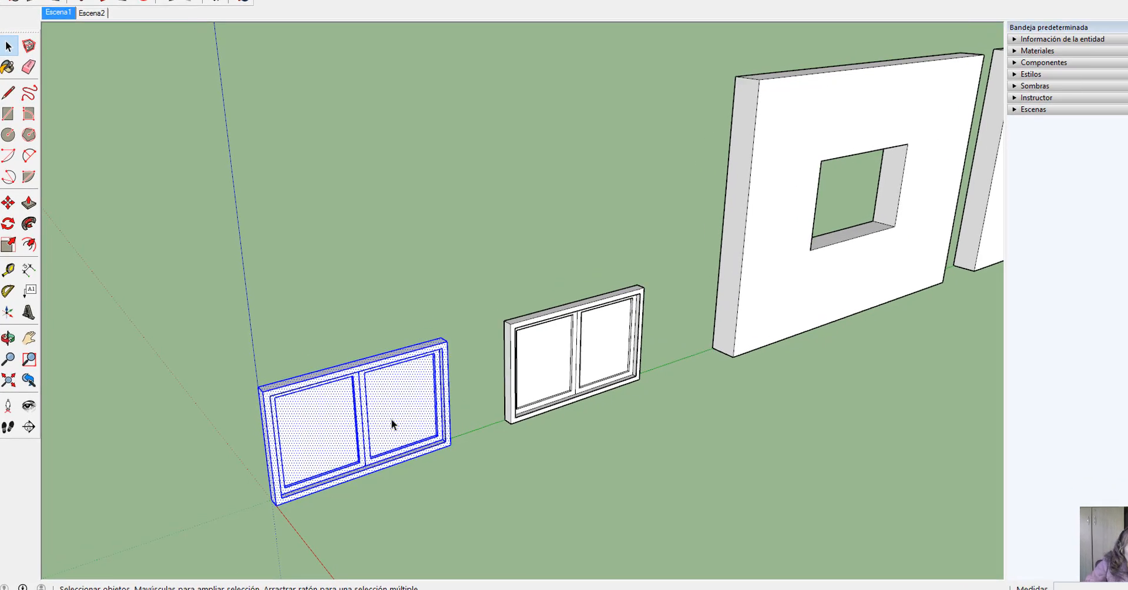
pyautogui.rightClick(391, 419)
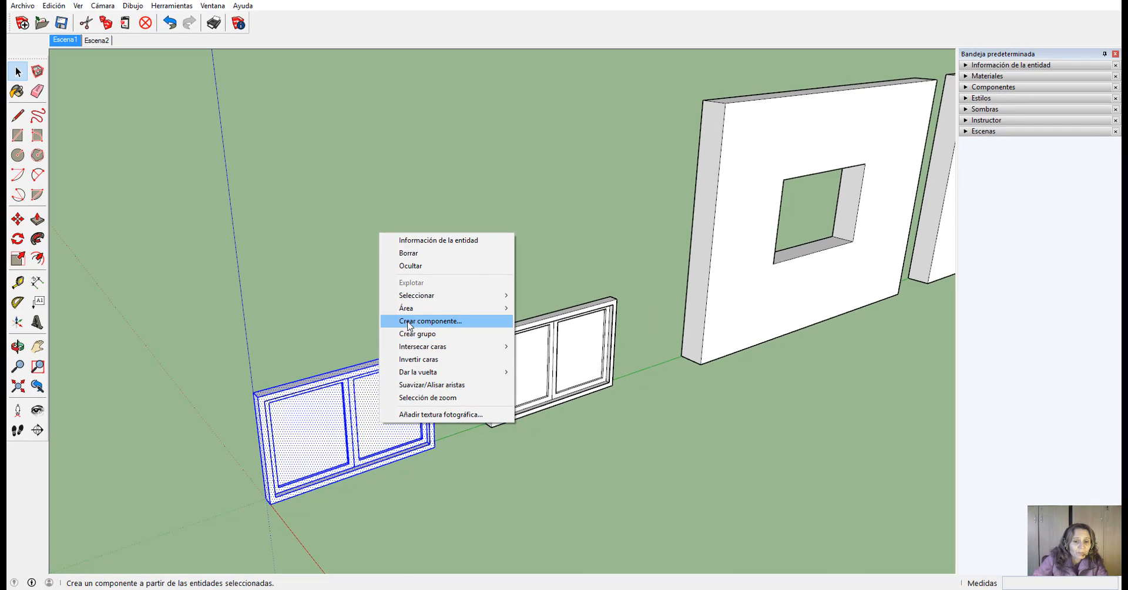
pyautogui.click(410, 322)
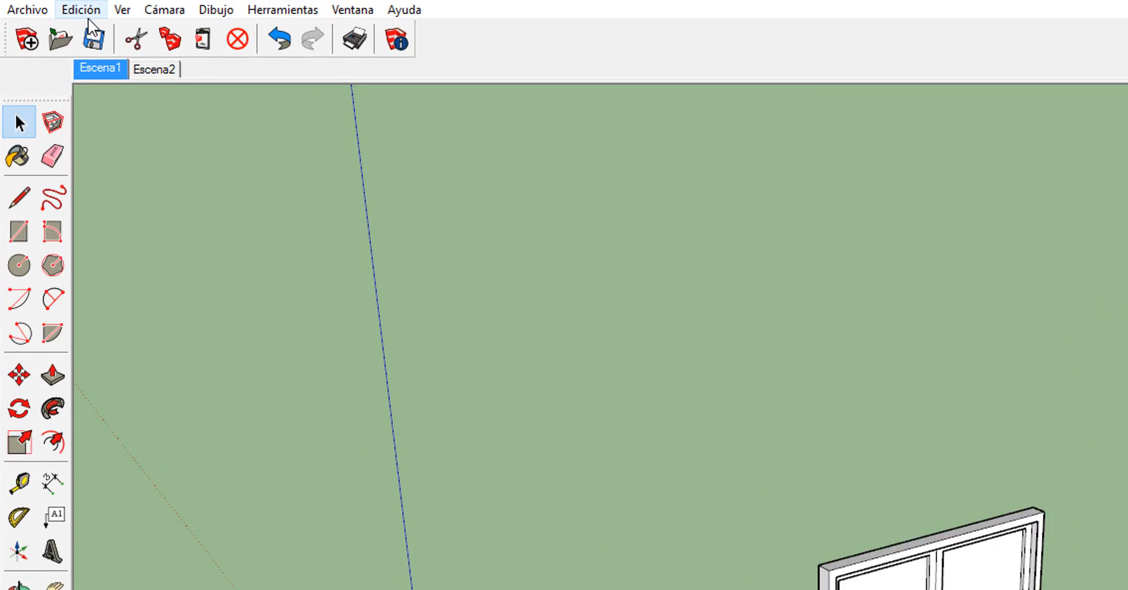
pyautogui.click(87, 14)
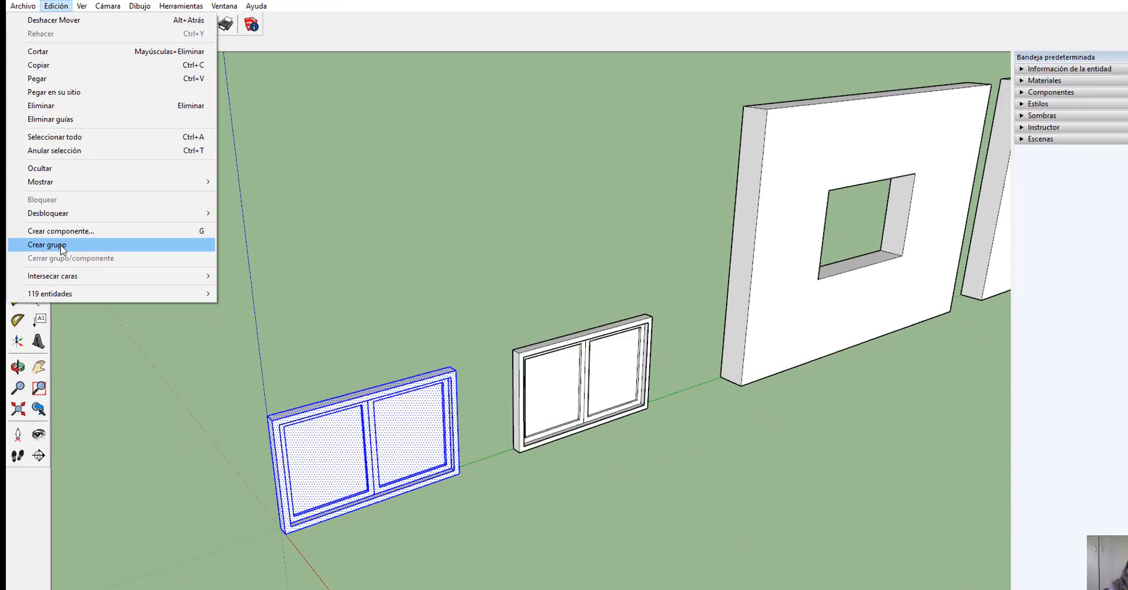
pyautogui.click(58, 403)
pyautogui.click(418, 470)
pyautogui.click(412, 456)
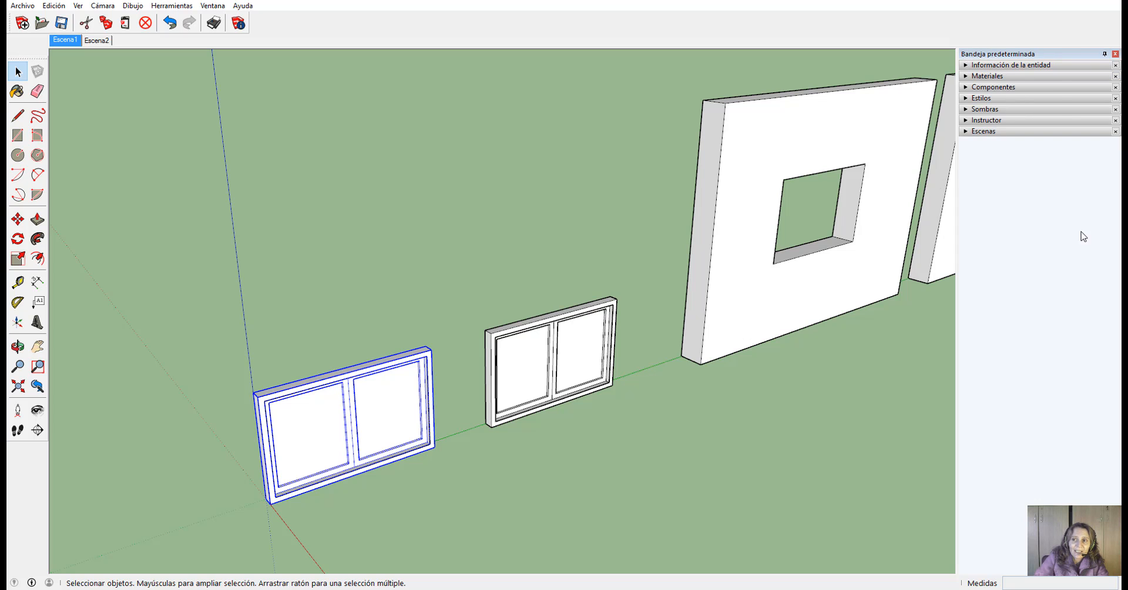
# Step: Name the new window group "Ventana 2 hojas" in its entity information
pyautogui.click(1009, 64)
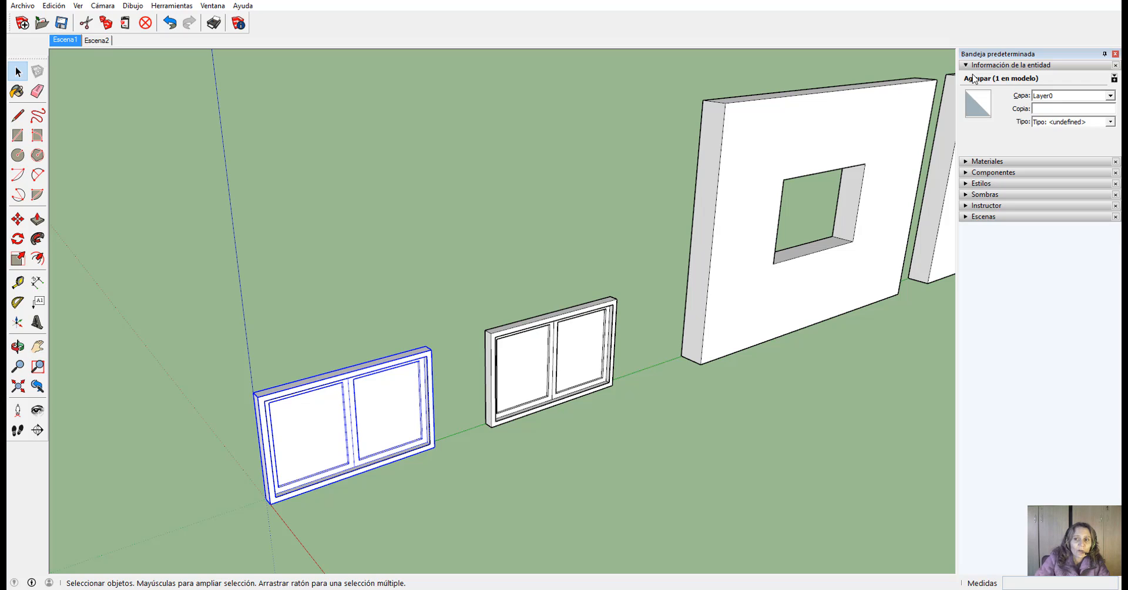
pyautogui.click(1041, 109)
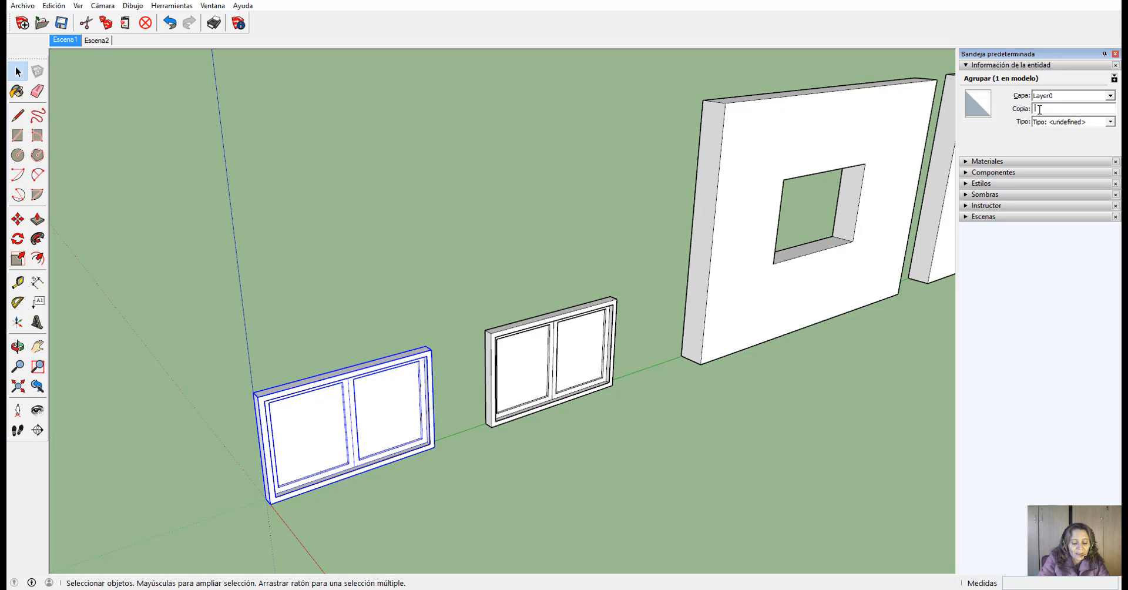
pyautogui.write('Ventana 2 ho')
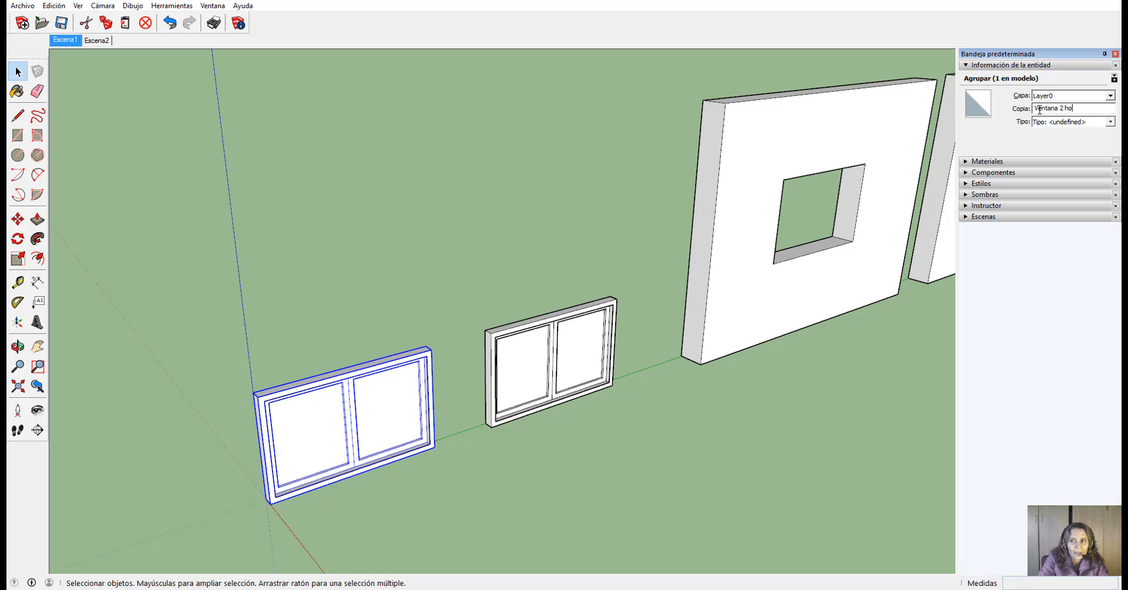
pyautogui.write('jas')
pyautogui.click(341, 242)
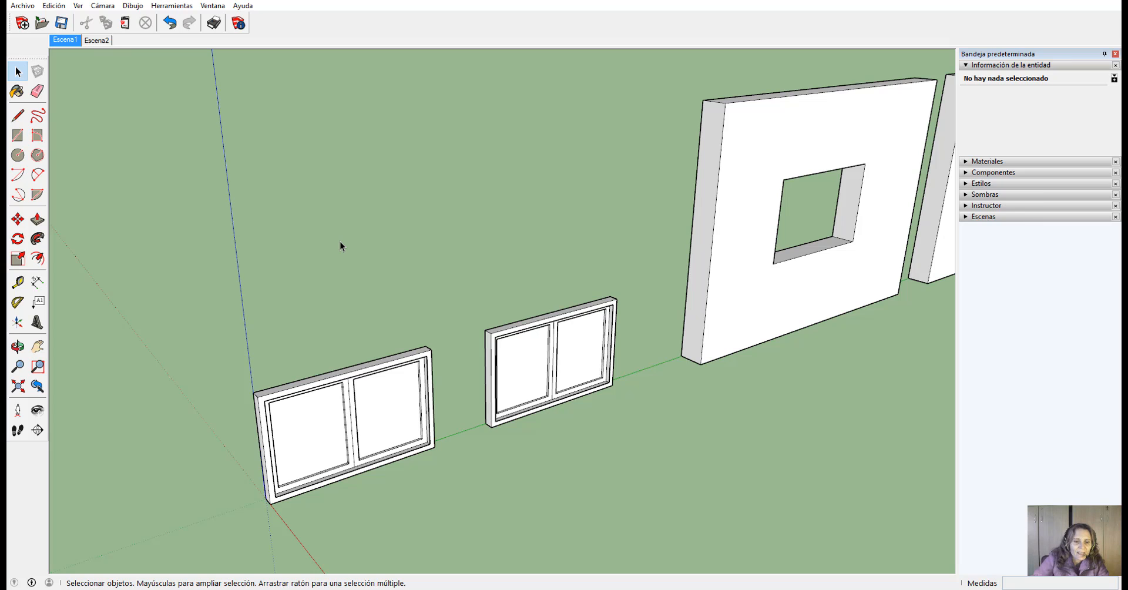
# Step: Show the Styles (Estilos) toolbar and turn on X-ray face display
pyautogui.click(18, 223)
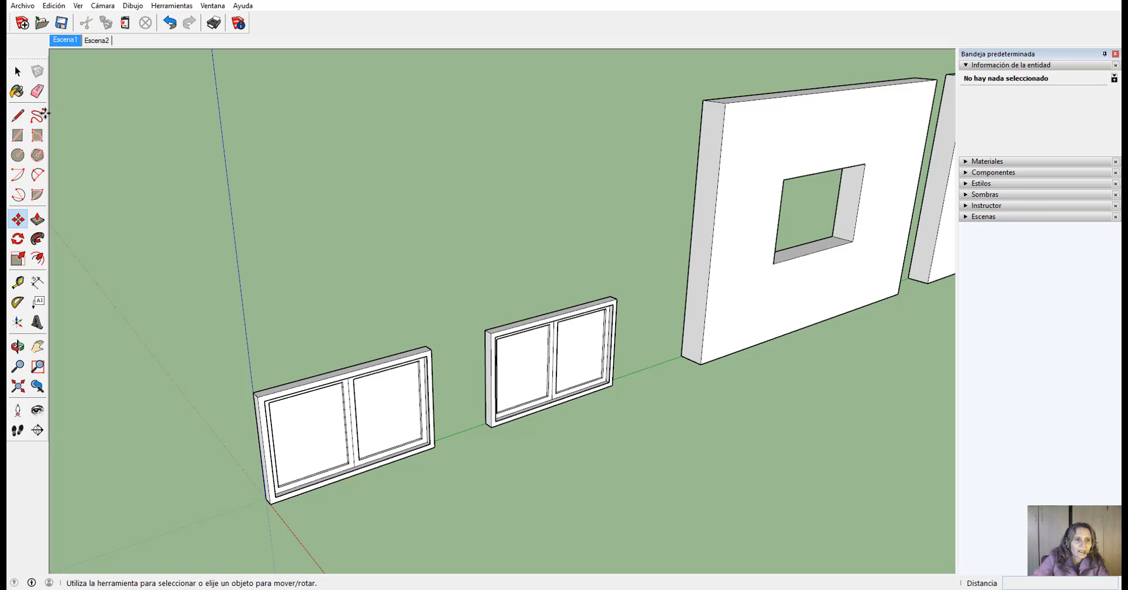
pyautogui.rightClick(21, 151)
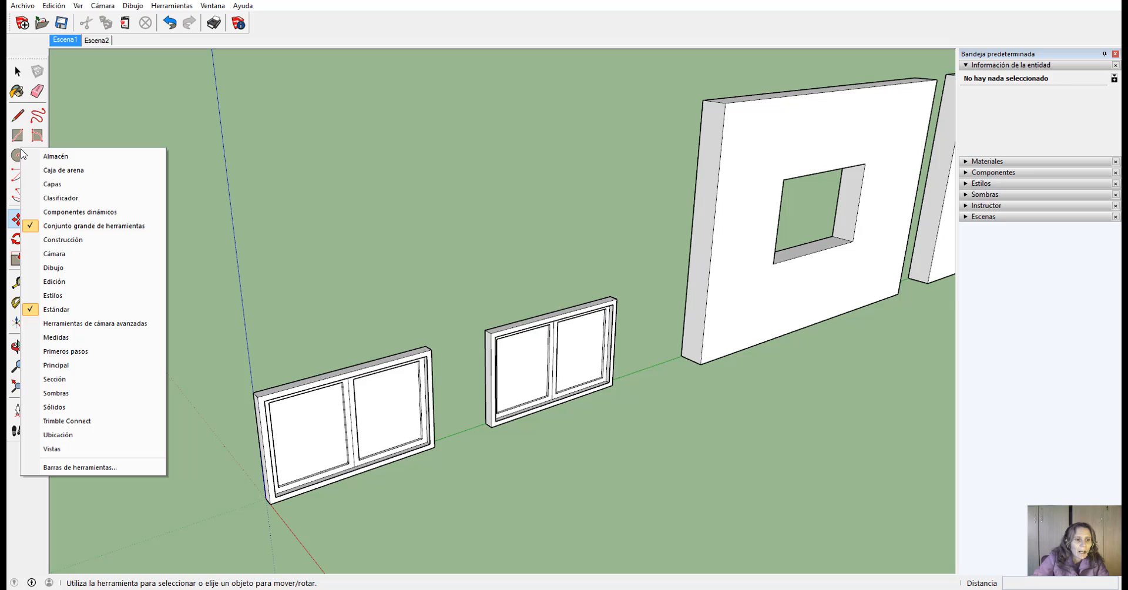
pyautogui.click(66, 298)
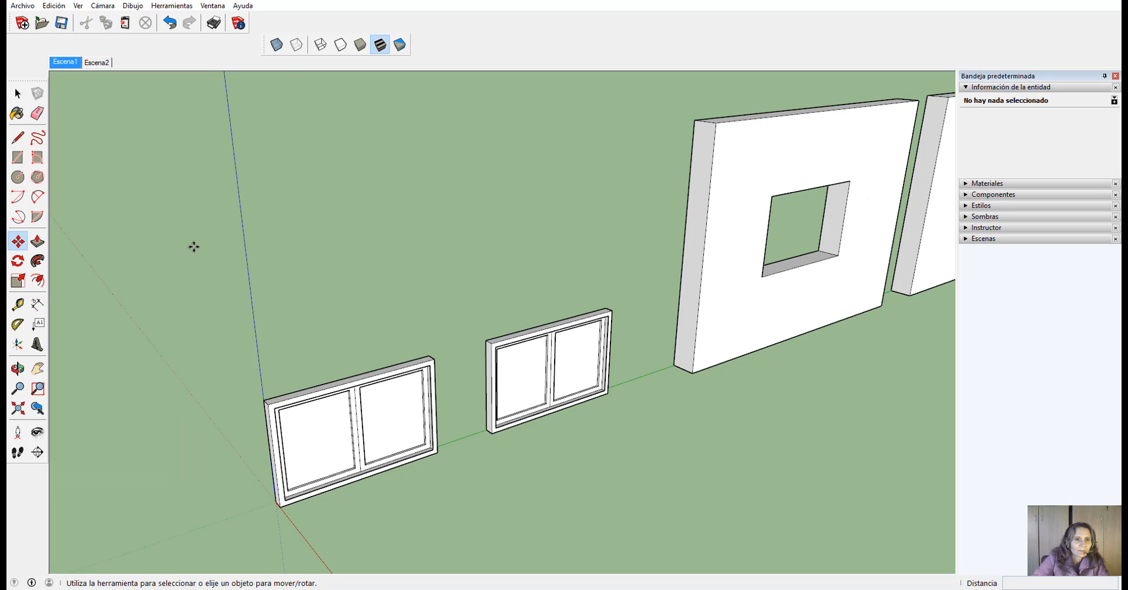
pyautogui.click(277, 45)
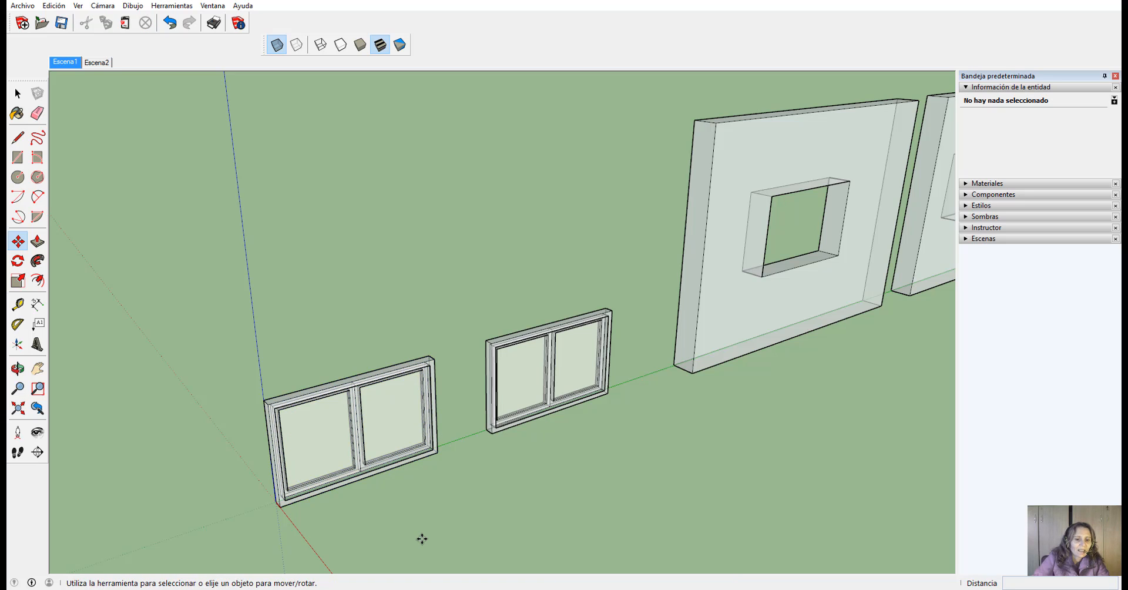
# Step: Move the grouped window by its back lower corner to the back lower corner of the nearer wall's opening, and turn off X-ray display
pyautogui.click(273, 504)
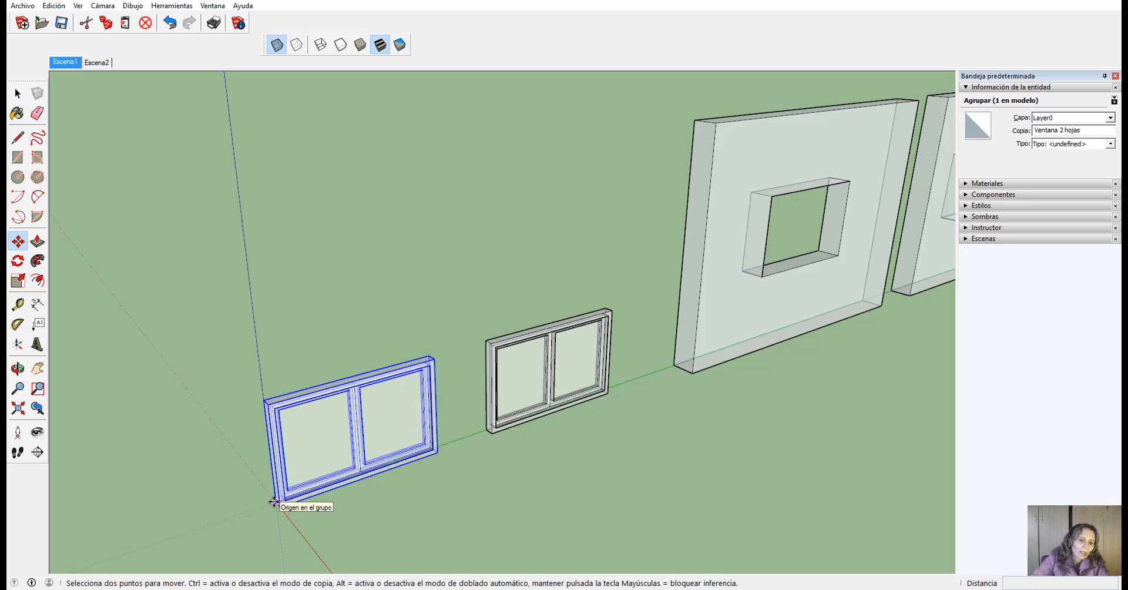
pyautogui.click(273, 503)
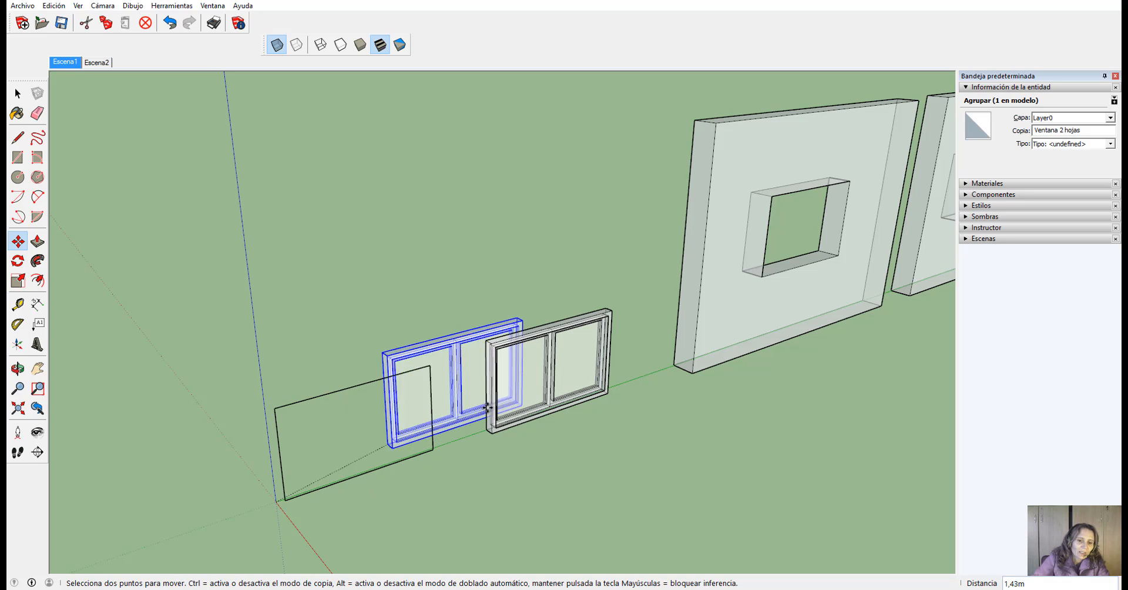
pyautogui.scroll(6, 820, 270)
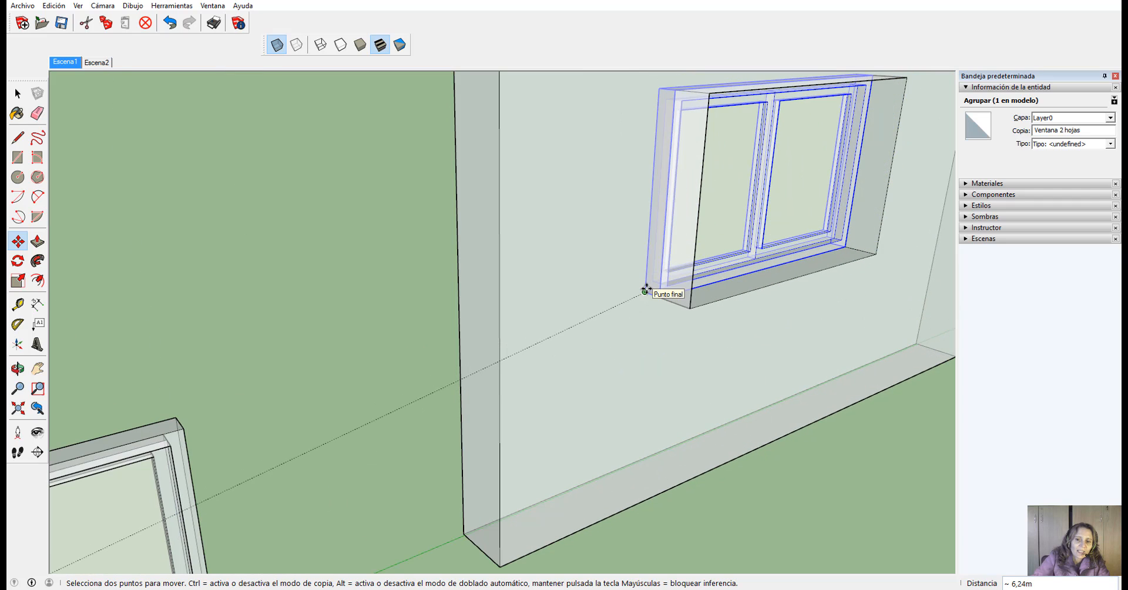
pyautogui.click(645, 290)
pyautogui.scroll(-3, 526, 352)
pyautogui.scroll(-2, 527, 355)
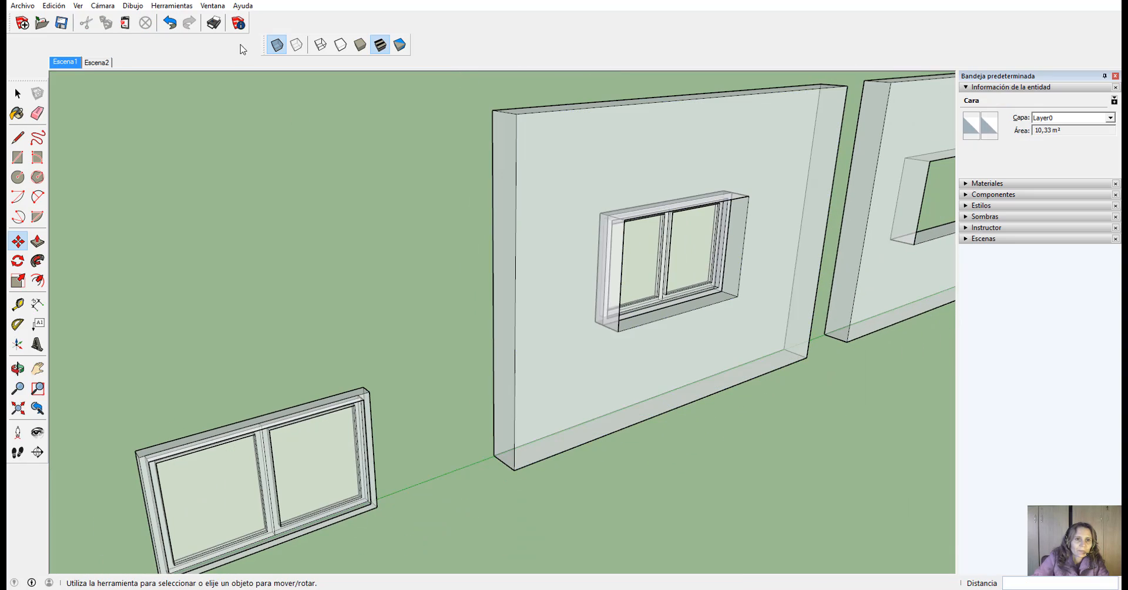
pyautogui.click(277, 45)
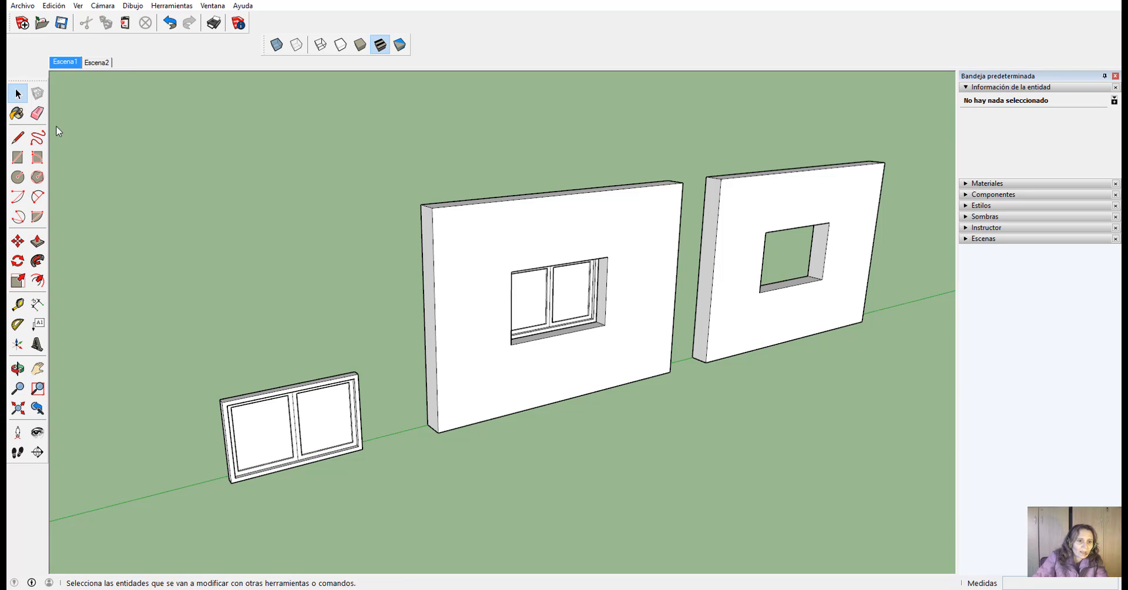
# Step: Move the whole ungrouped window into the farther wall's opening, using X-ray display to snap it to the back lower corner
pyautogui.moveTo(205, 333); pyautogui.dragTo(366, 507)
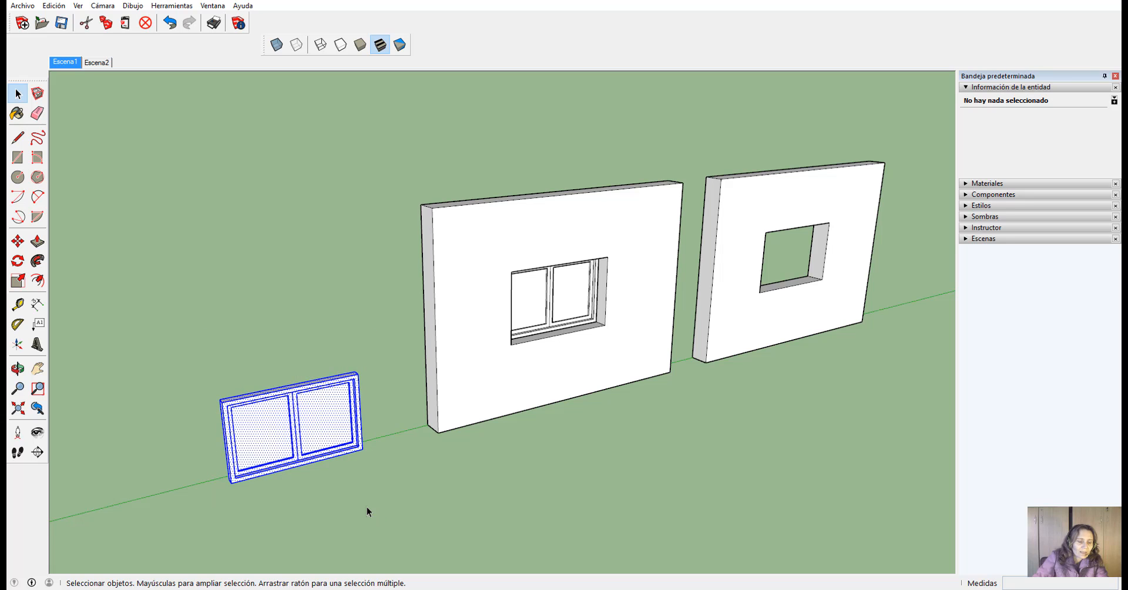
pyautogui.click(17, 241)
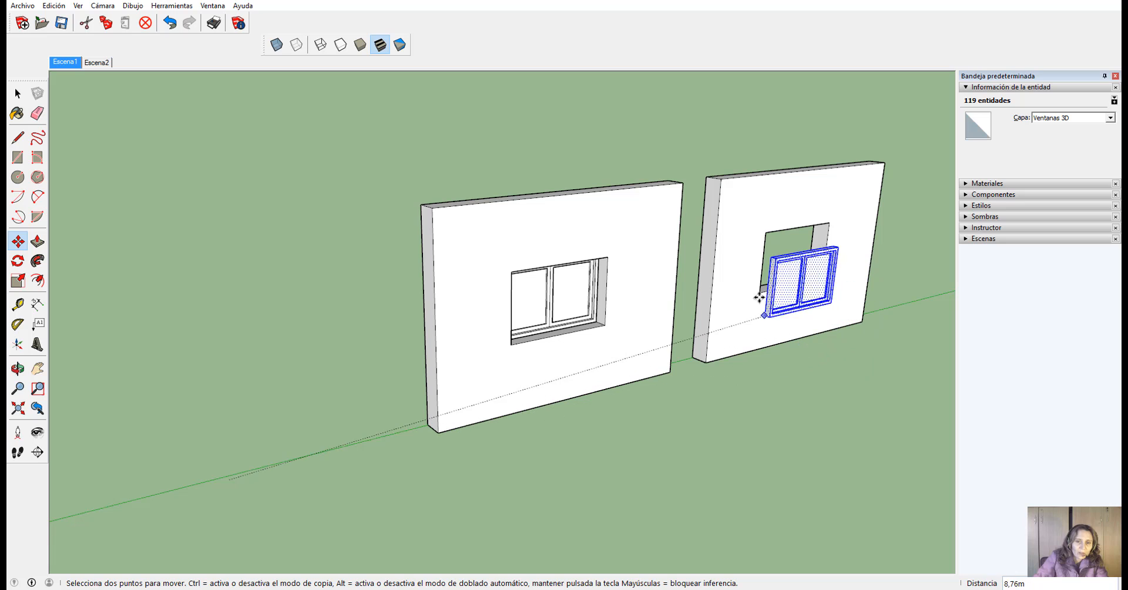
pyautogui.click(276, 45)
pyautogui.scroll(4, 806, 285)
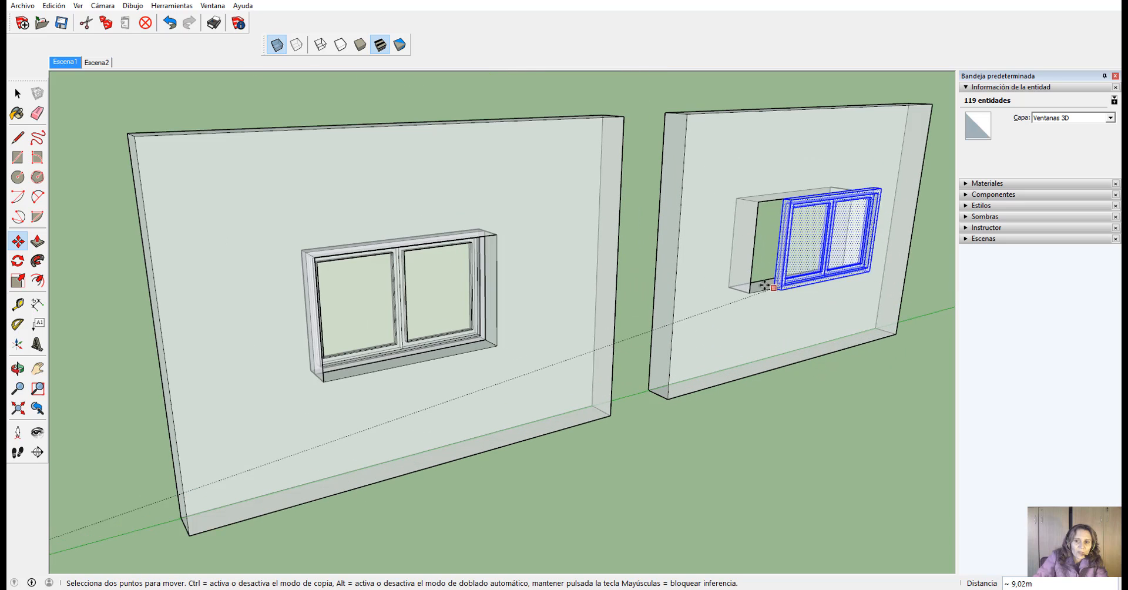
pyautogui.click(730, 284)
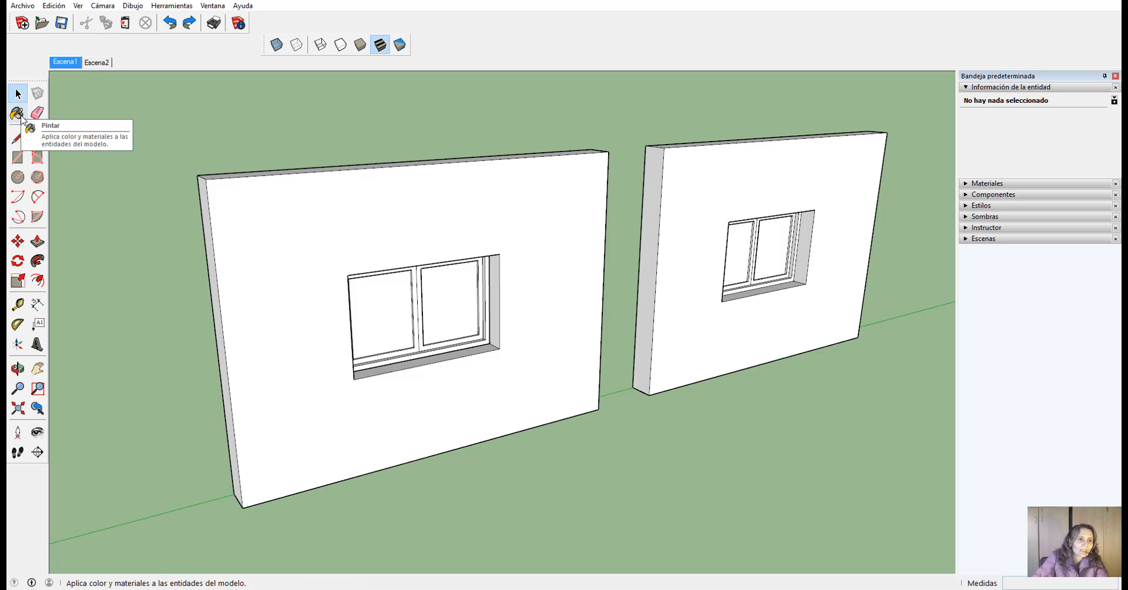
# Step: Enlarge the nearer wall's opening with Push/Pull by lowering its sill face and pushing its side face outward about 0.27 m
pyautogui.click(38, 246)
pyautogui.click(460, 356)
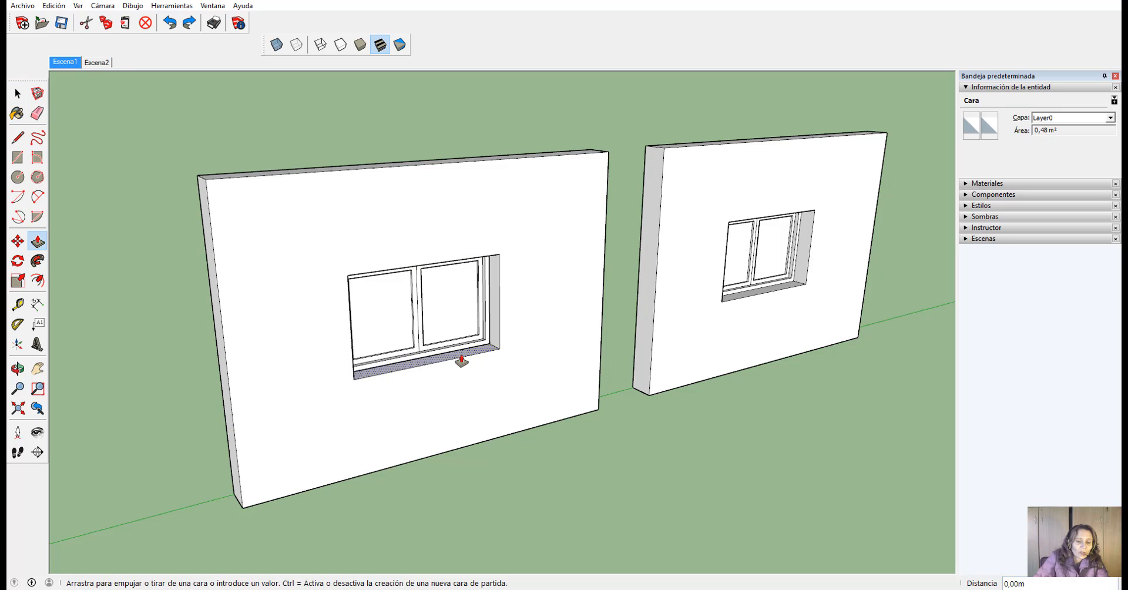
pyautogui.click(464, 376)
pyautogui.click(491, 355)
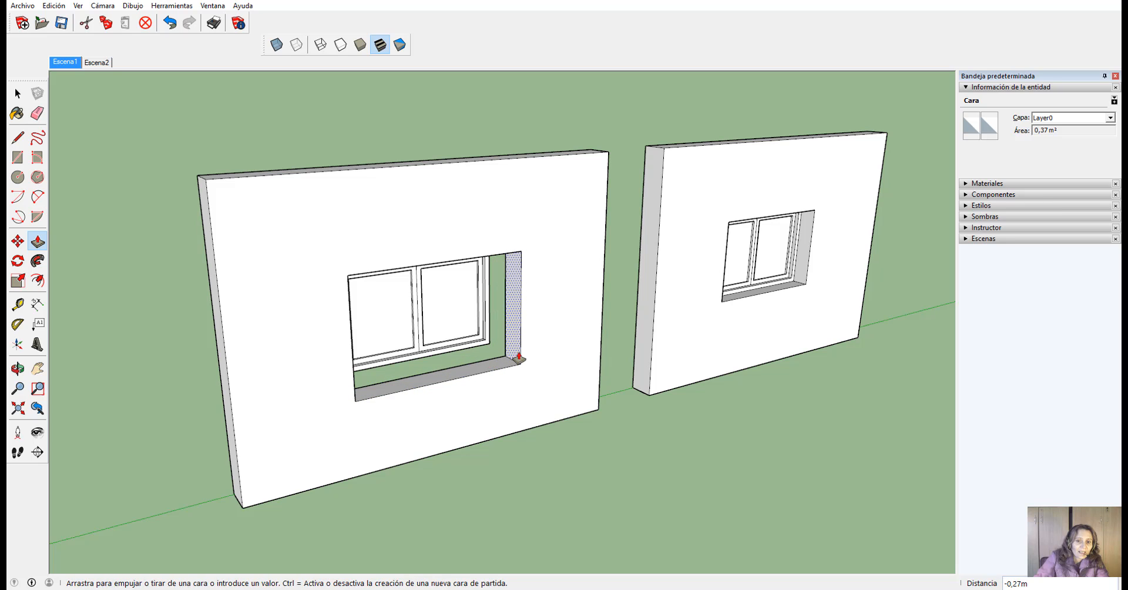
pyautogui.click(522, 356)
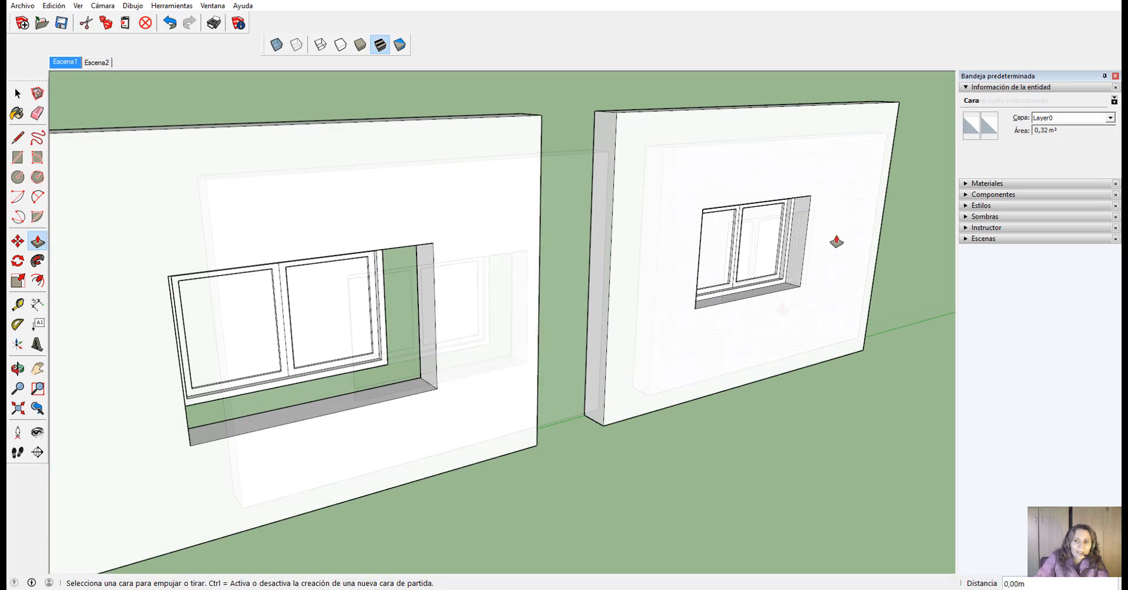
# Step: Push the sill of the farther wall's opening down and its side face outward about 0.83 m
pyautogui.click(746, 301)
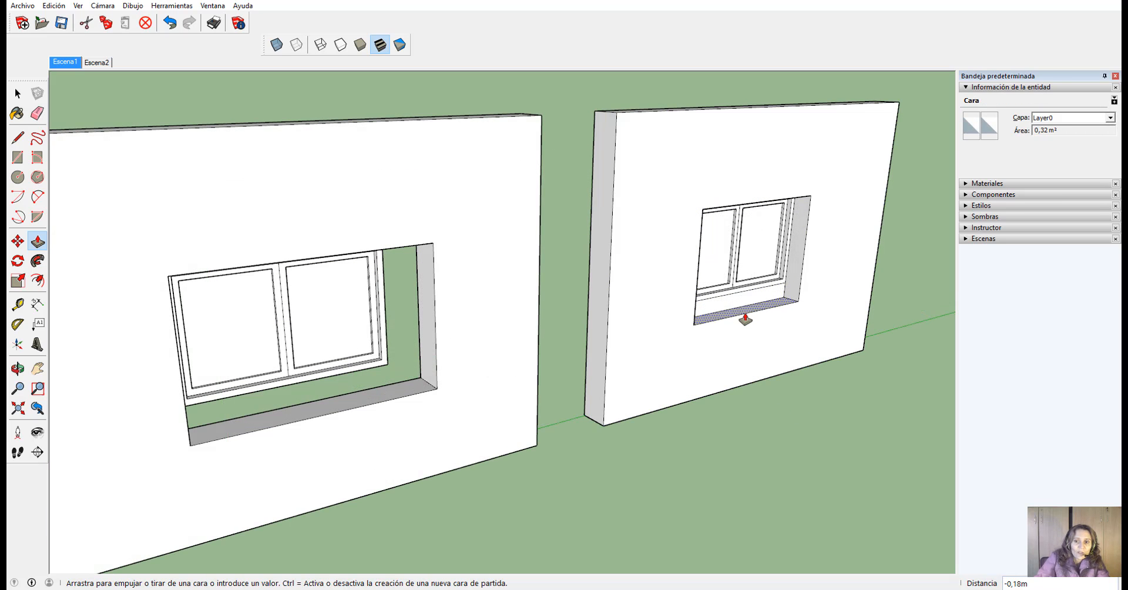
pyautogui.click(743, 338)
pyautogui.click(800, 289)
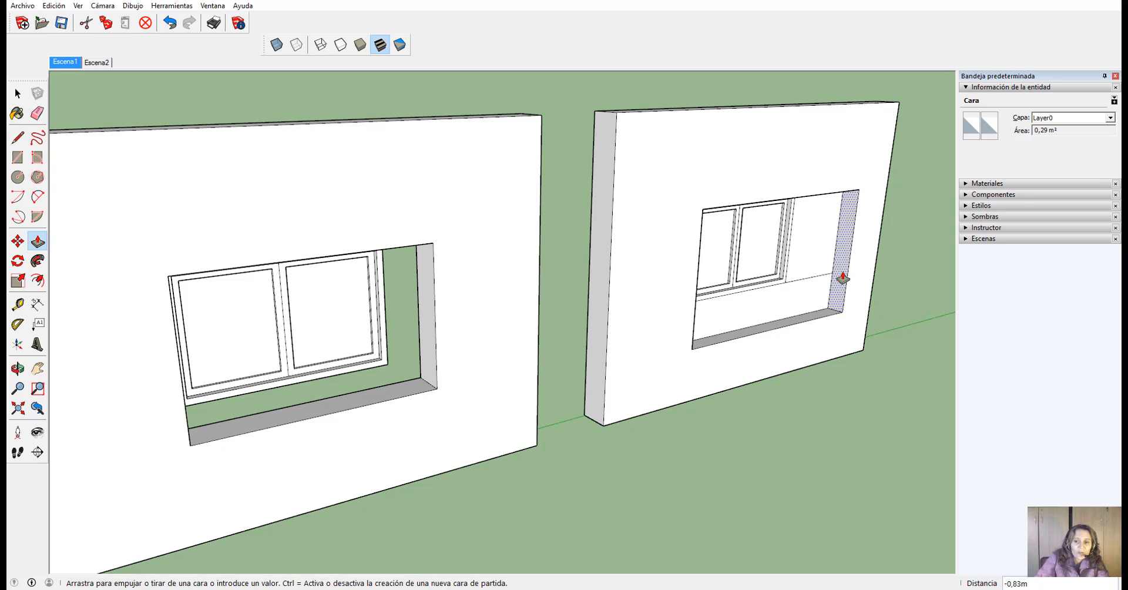
pyautogui.click(842, 278)
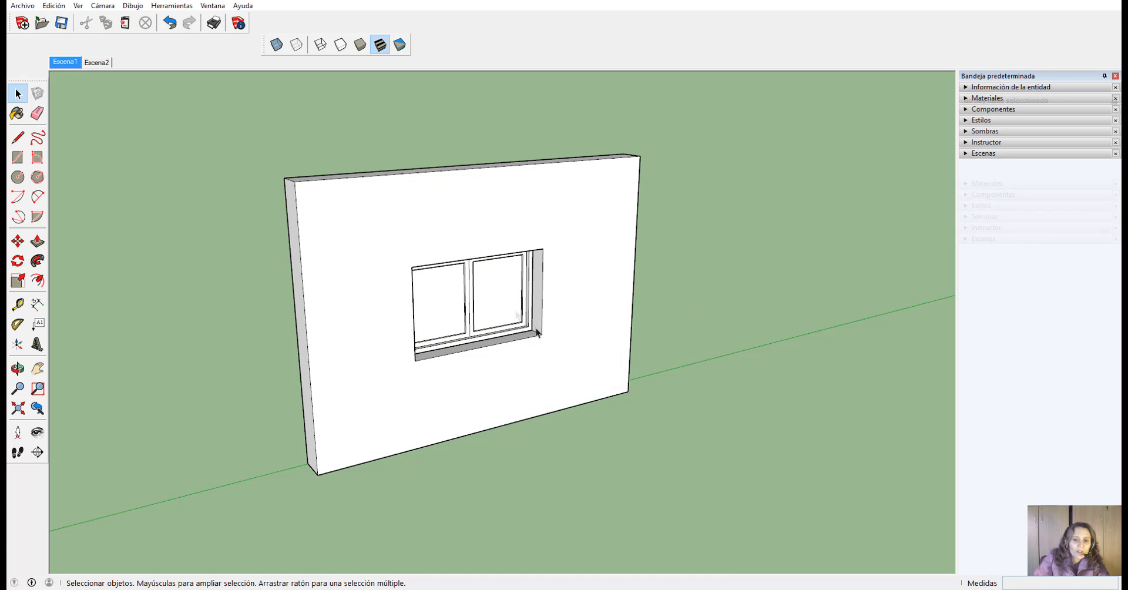
# Step: Show the entity information of the window group in the wall opening
pyautogui.rightClick(520, 320)
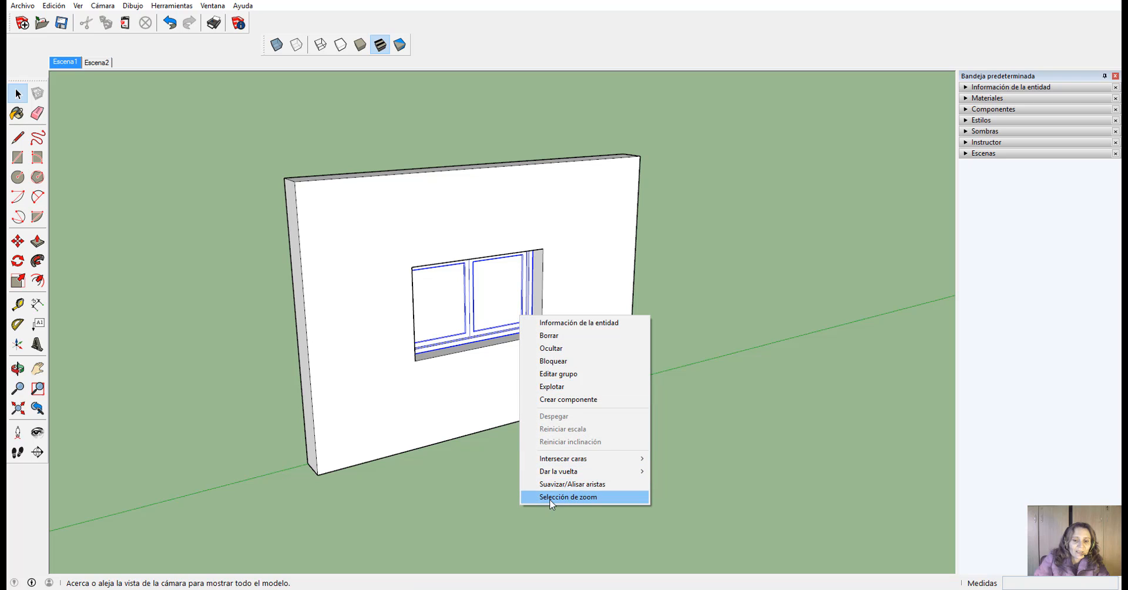
pyautogui.click(552, 324)
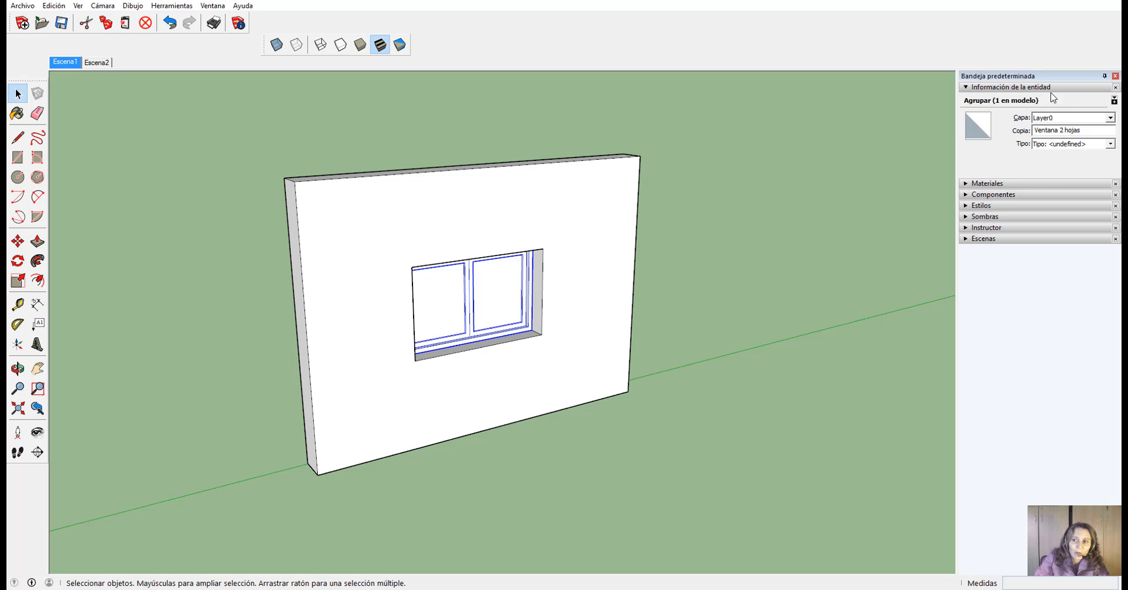
# Step: Erase the whole window group from the wall opening and undo the erasure
pyautogui.rightClick(508, 314)
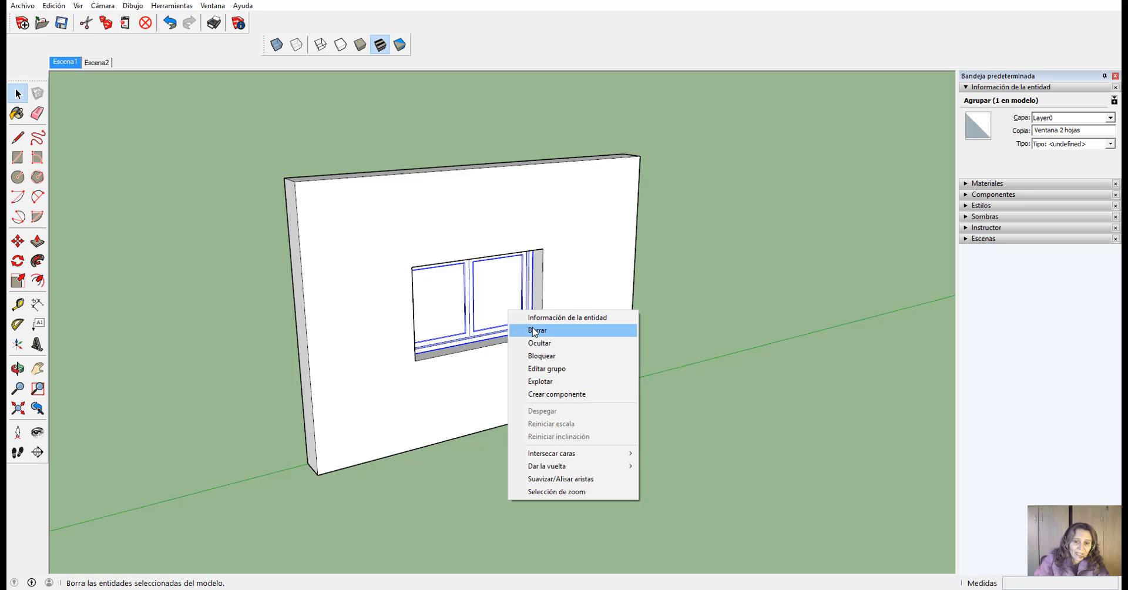
pyautogui.click(534, 331)
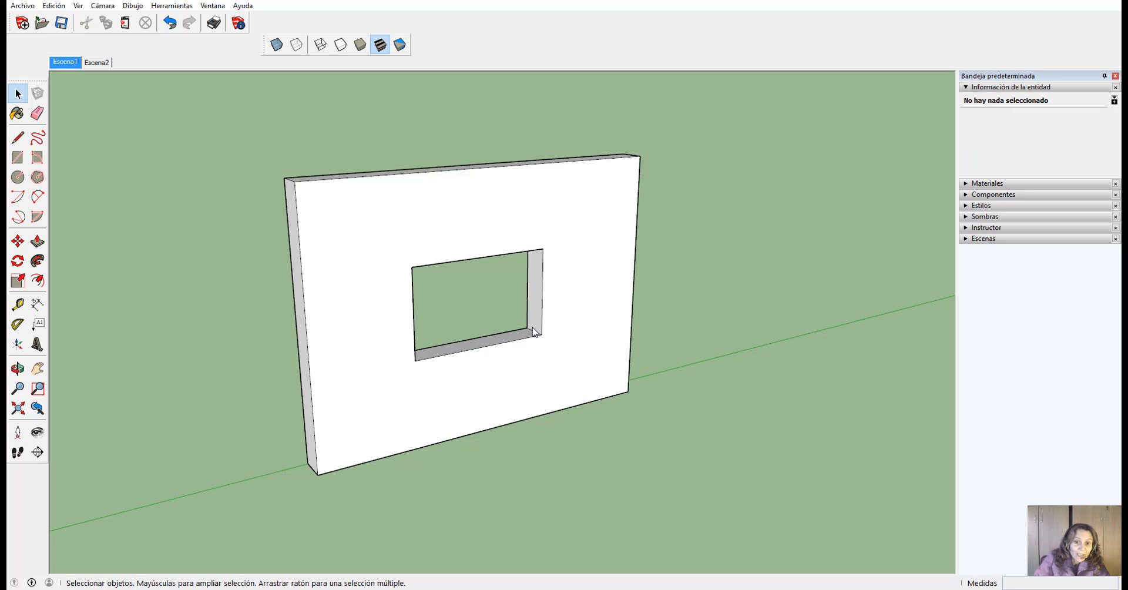
pyautogui.hotkey('ctrl', 'z')
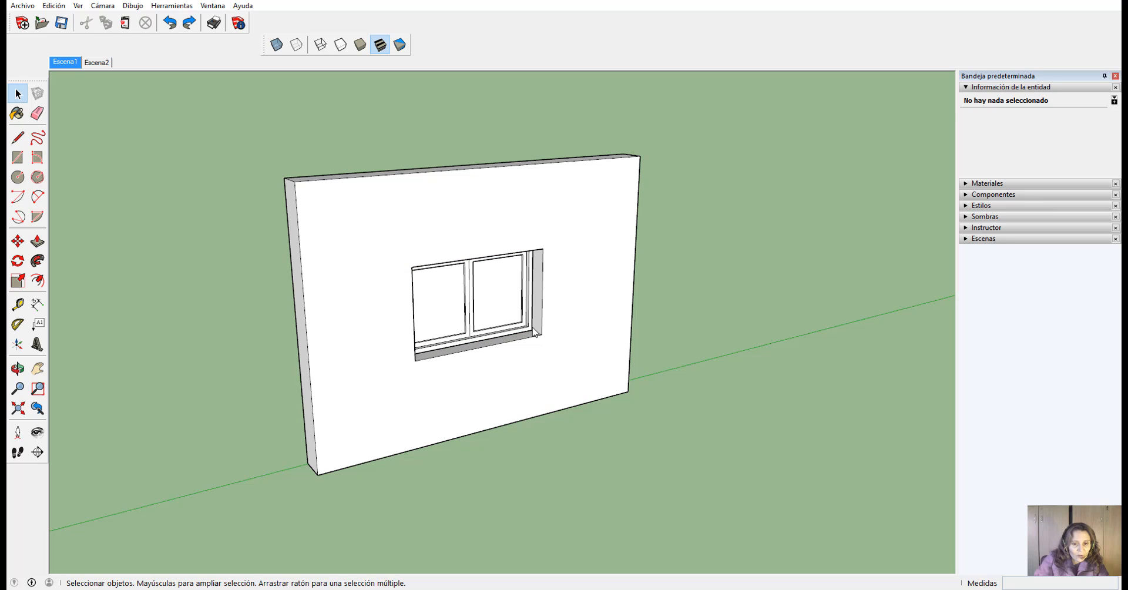
# Step: Hide the window group and bring it back by showing the last hidden object
pyautogui.rightClick(518, 305)
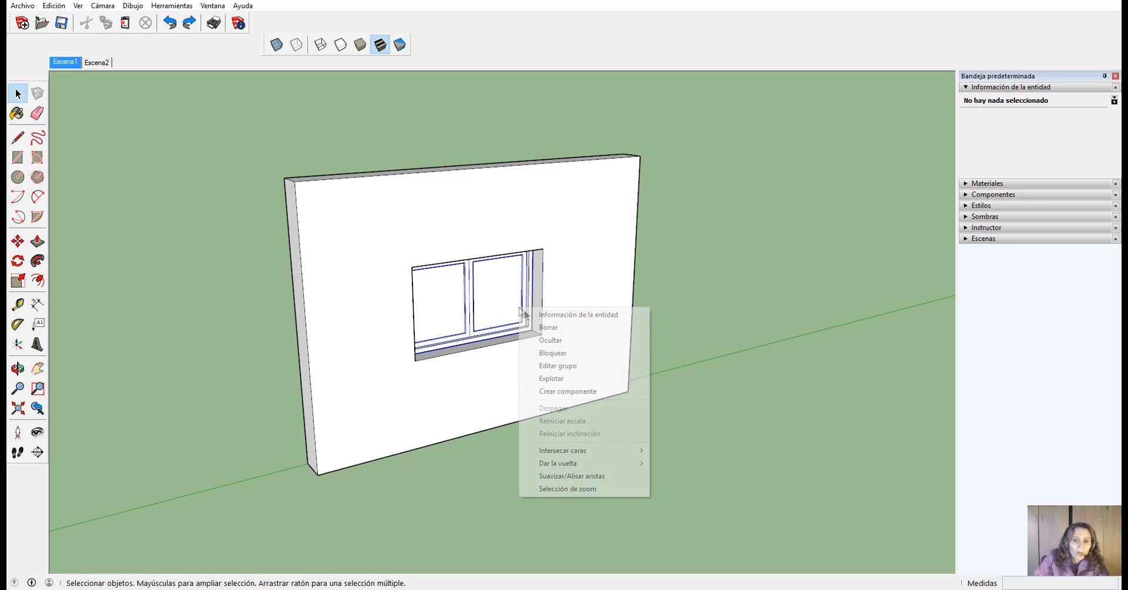
pyautogui.click(549, 335)
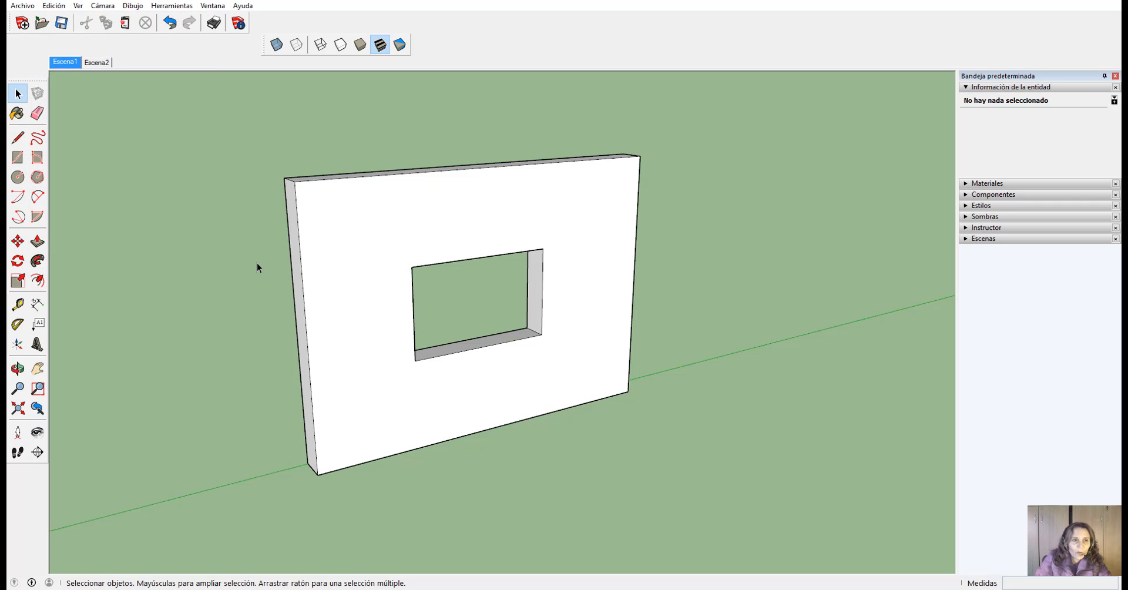
pyautogui.click(53, 6)
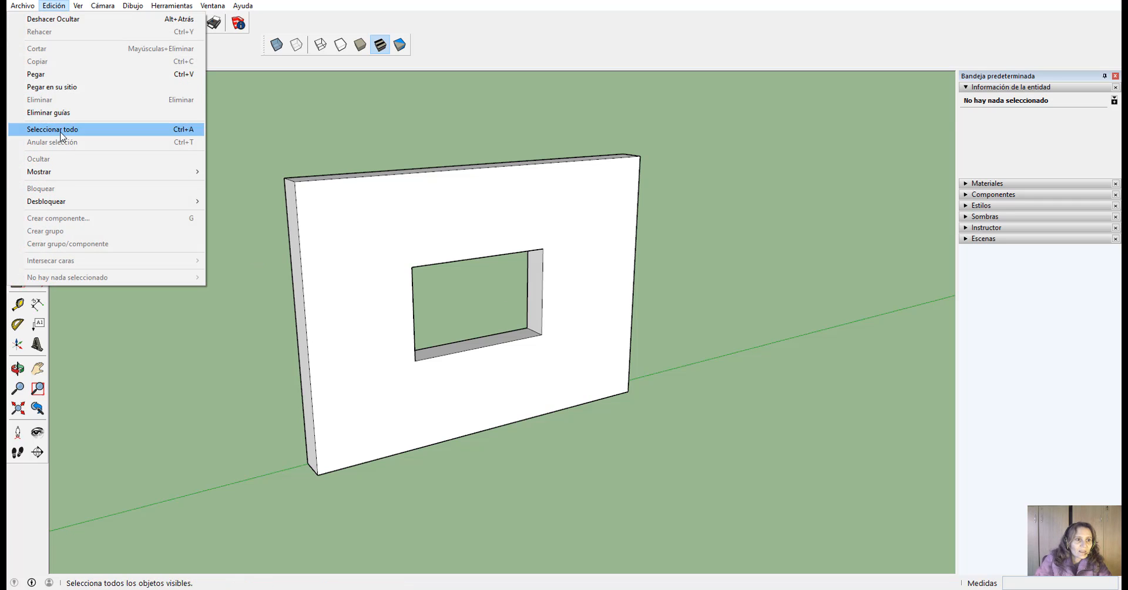
pyautogui.moveTo(64, 172)
pyautogui.click(236, 184)
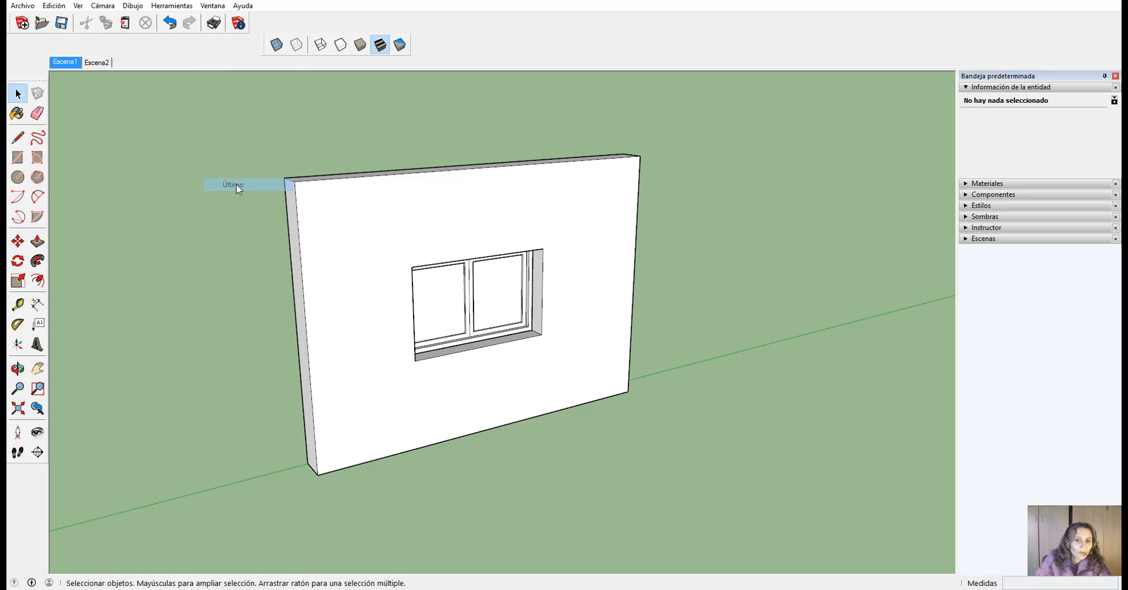
# Step: Edit the window group, pull the outer frame's front face outward with Push/Pull, and close the group
pyautogui.rightClick(509, 318)
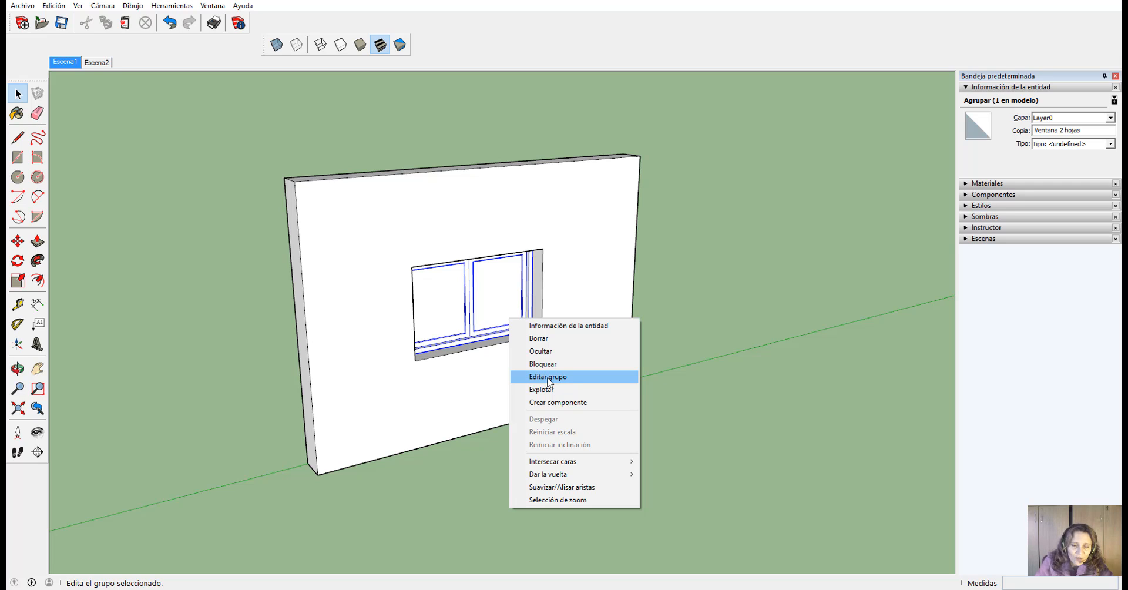
pyautogui.click(548, 378)
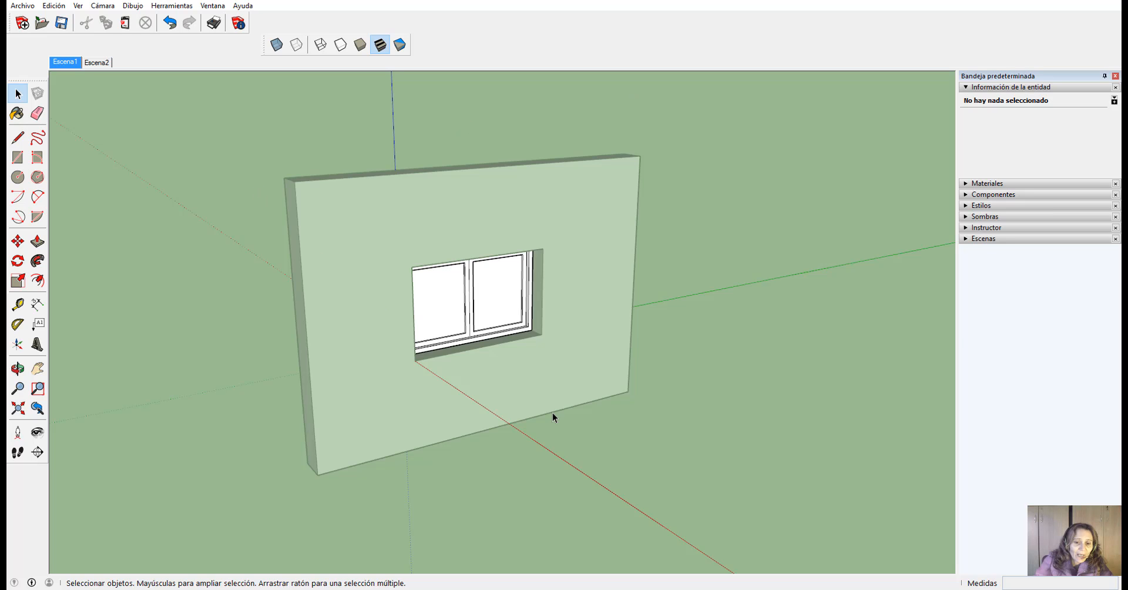
pyautogui.scroll(4, 483, 337)
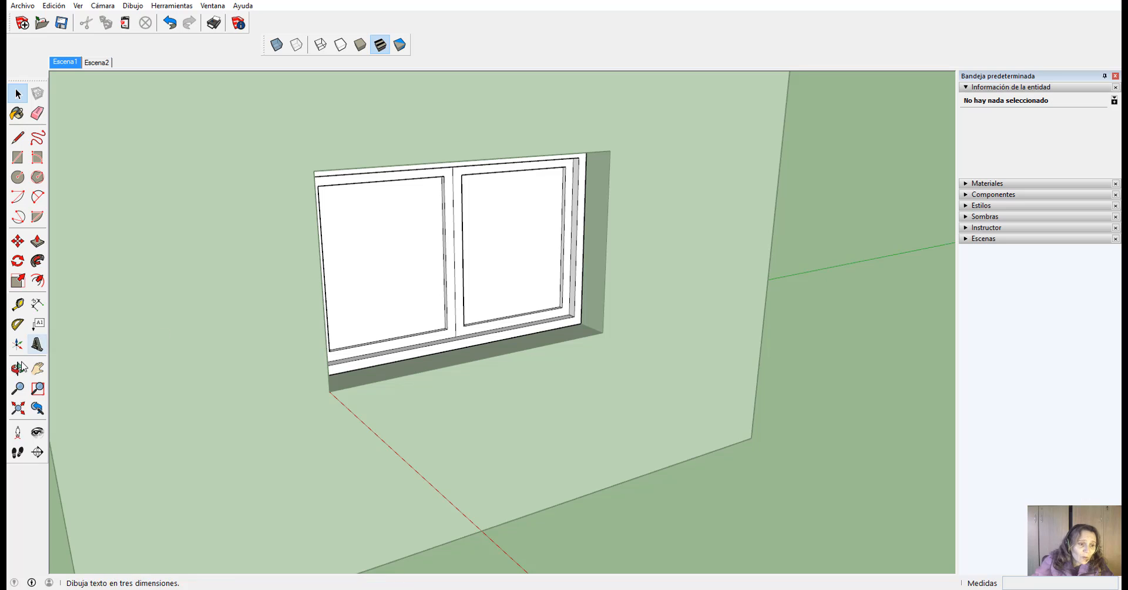
pyautogui.click(37, 242)
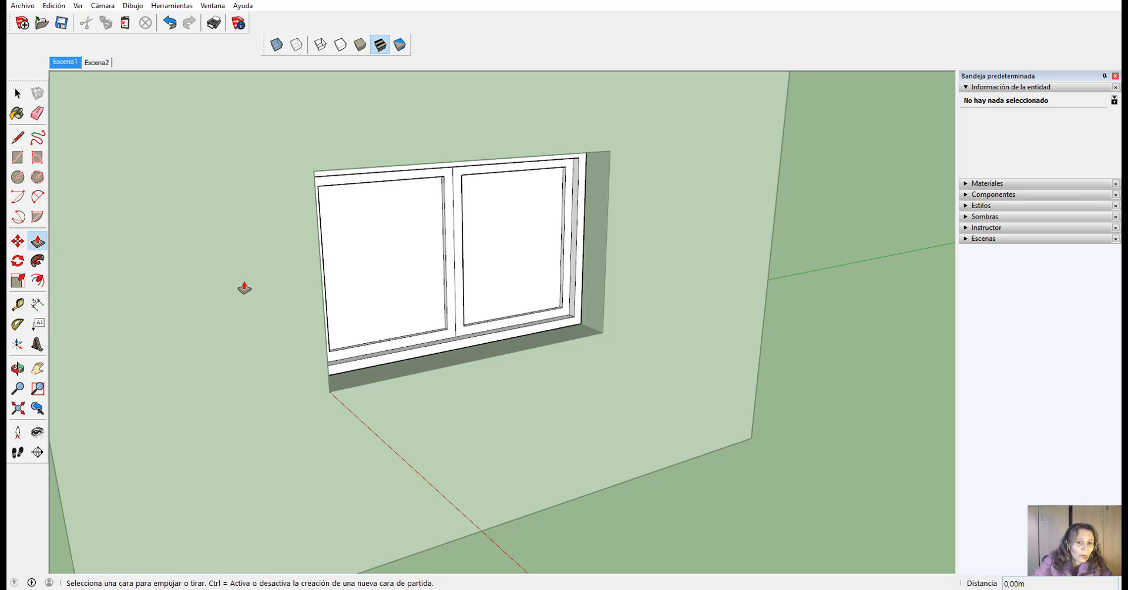
pyautogui.click(414, 365)
pyautogui.click(400, 357)
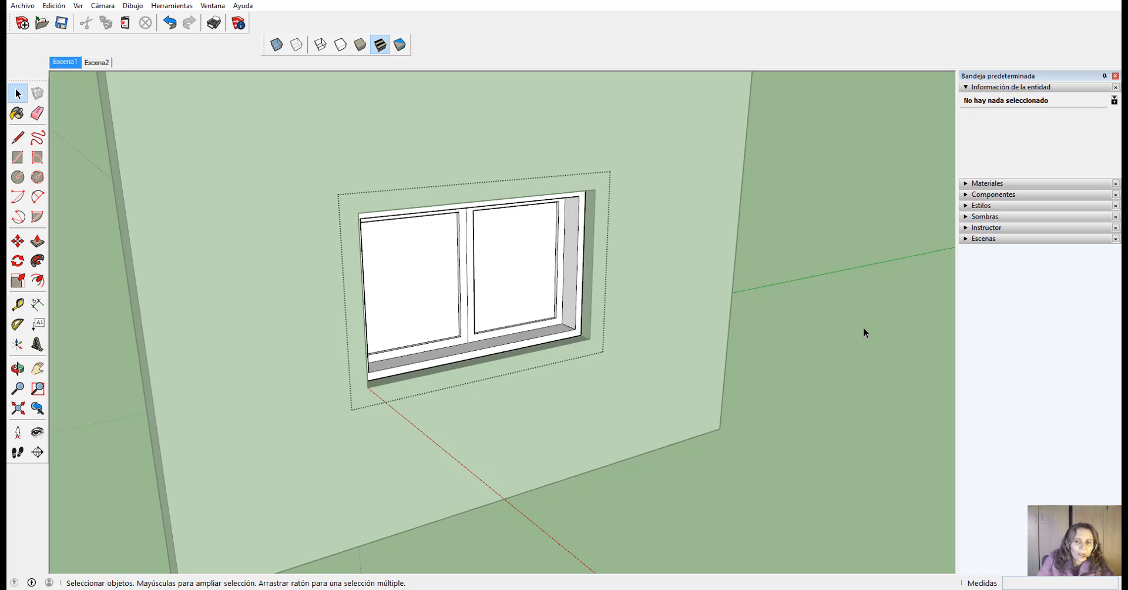
pyautogui.click(865, 236)
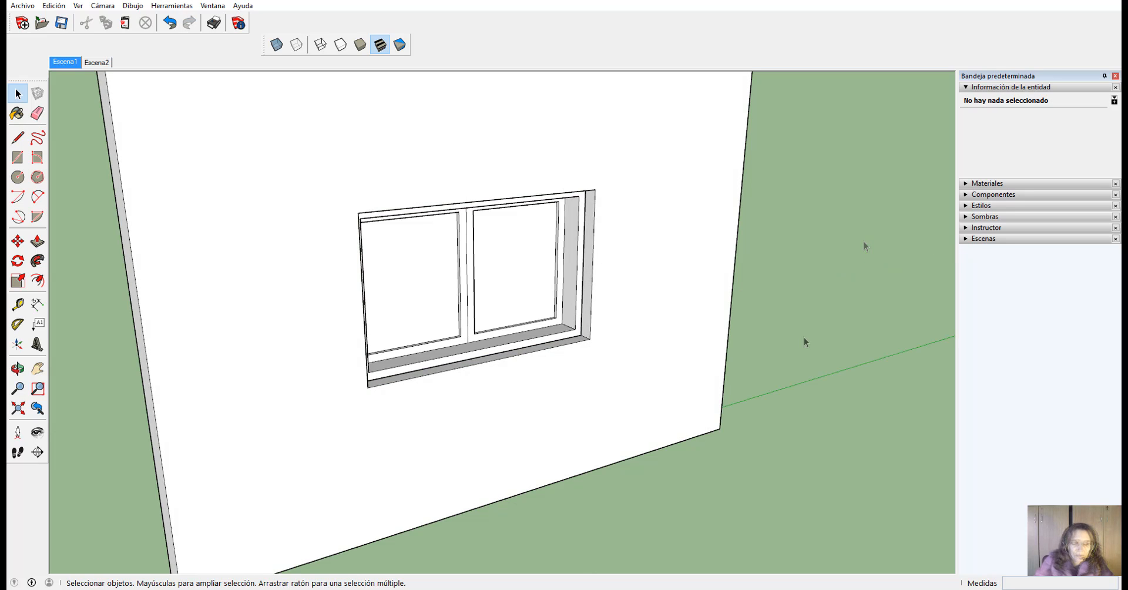
# Step: Explode the window group, select some of its loose edges and faces individually, and undo the explode
pyautogui.rightClick(527, 333)
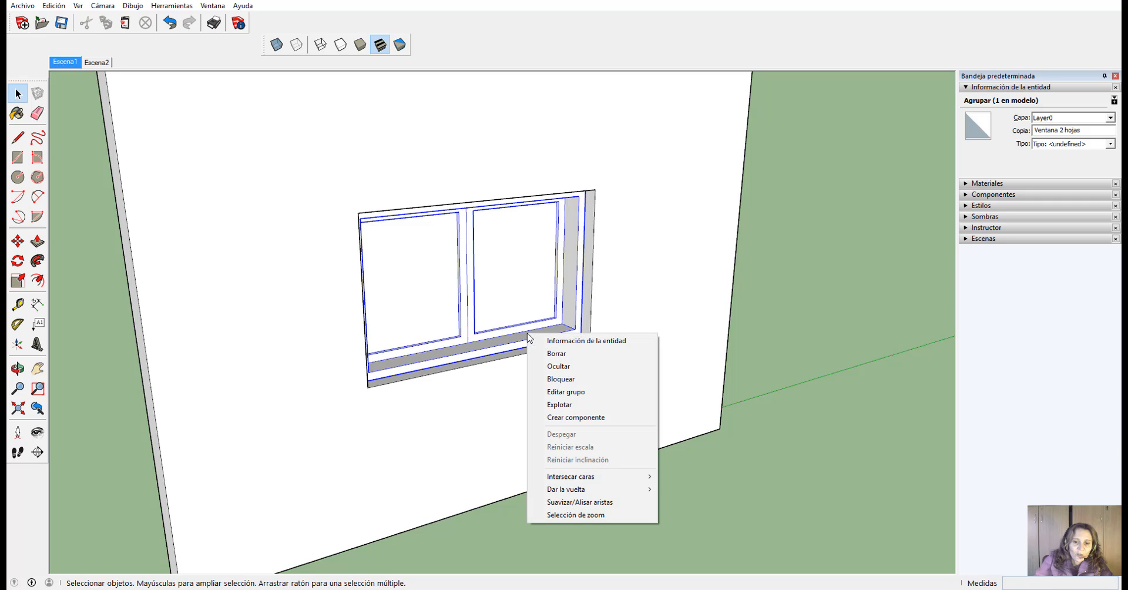
pyautogui.click(560, 408)
pyautogui.click(804, 277)
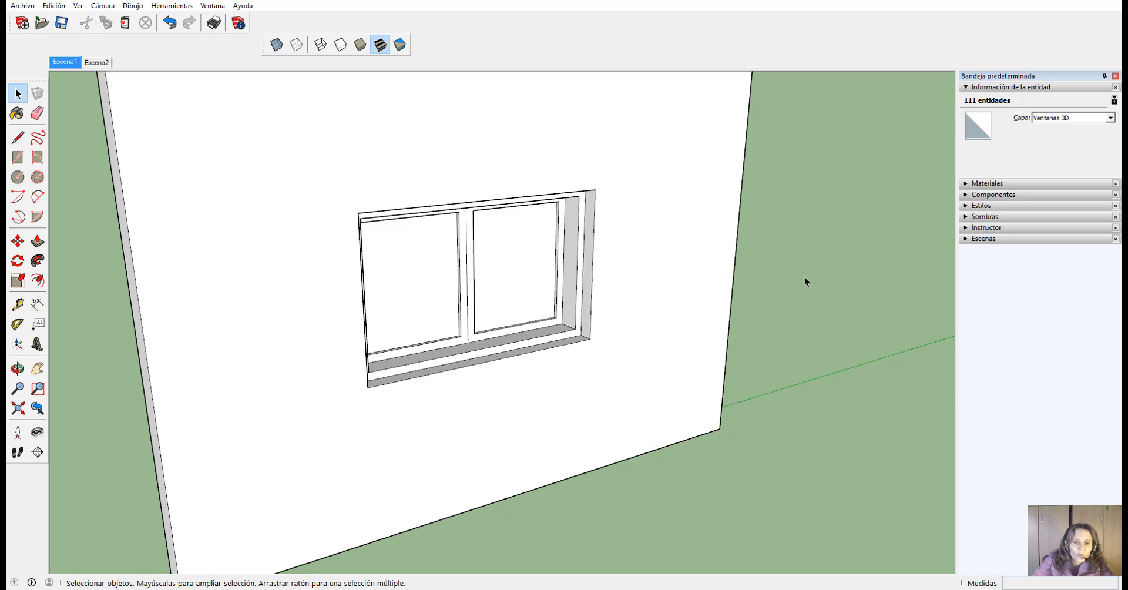
pyautogui.click(512, 335)
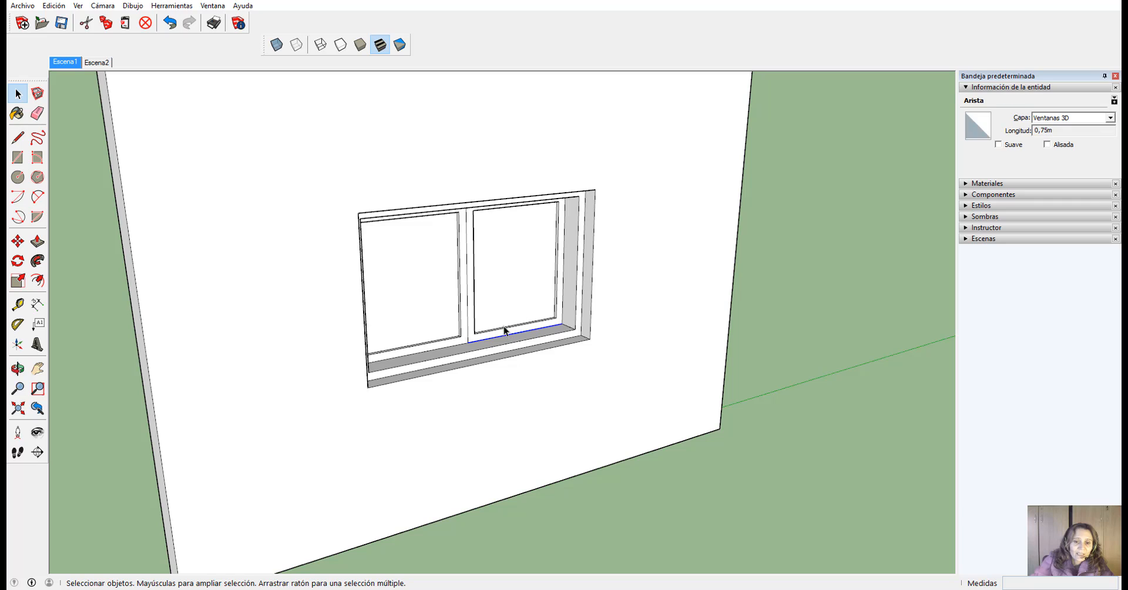
pyautogui.click(473, 320)
pyautogui.click(837, 351)
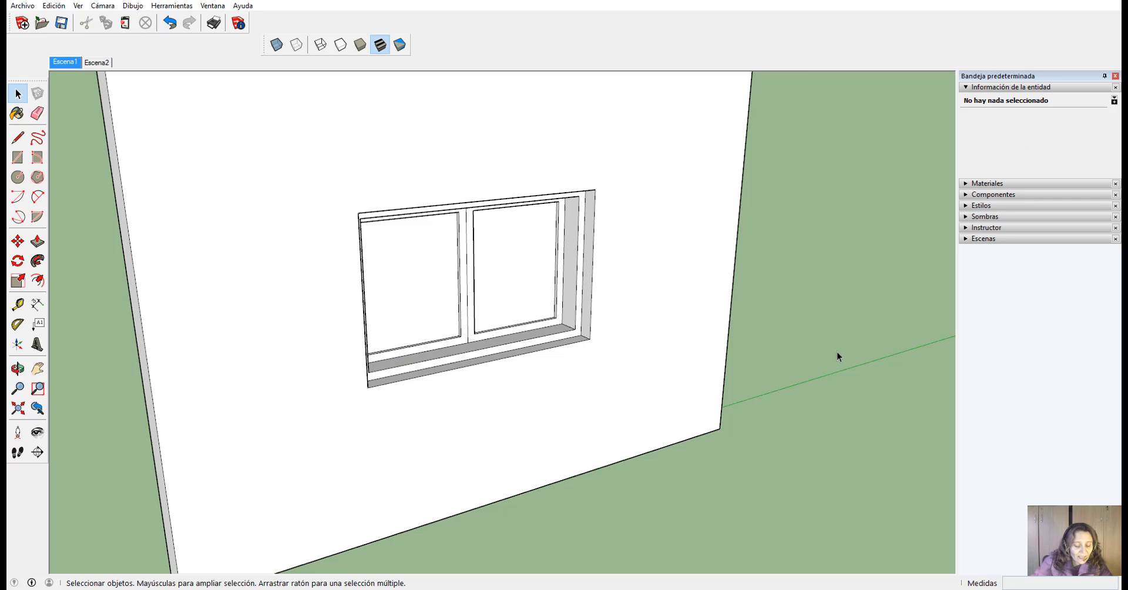
pyautogui.hotkey('ctrl', 'z')
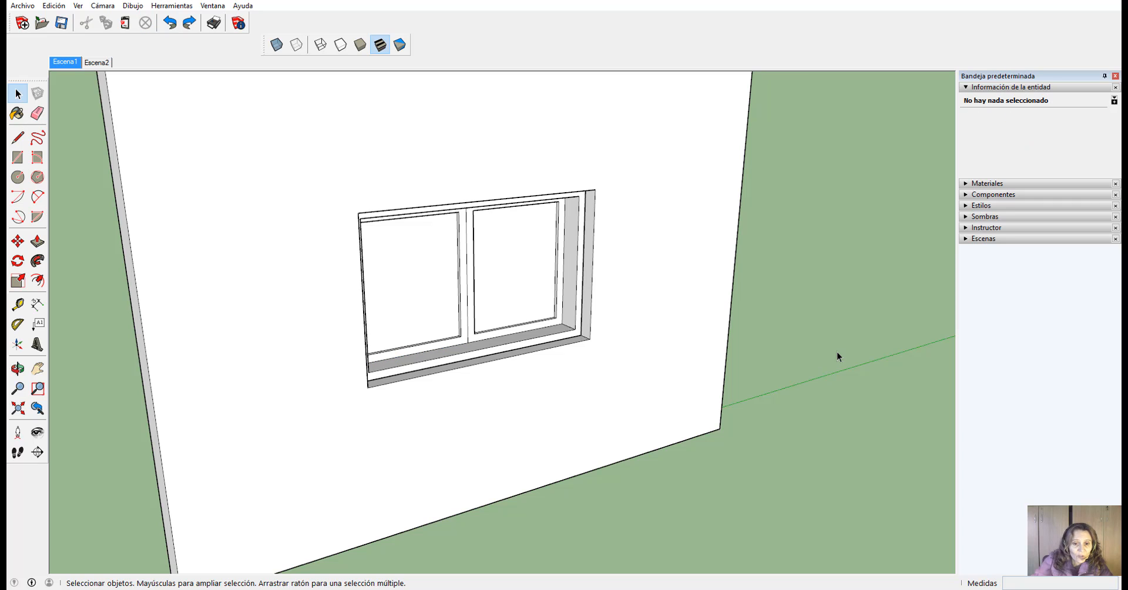
# Step: Paint the whole window group with the wood material Madera de cerezo original
pyautogui.rightClick(553, 327)
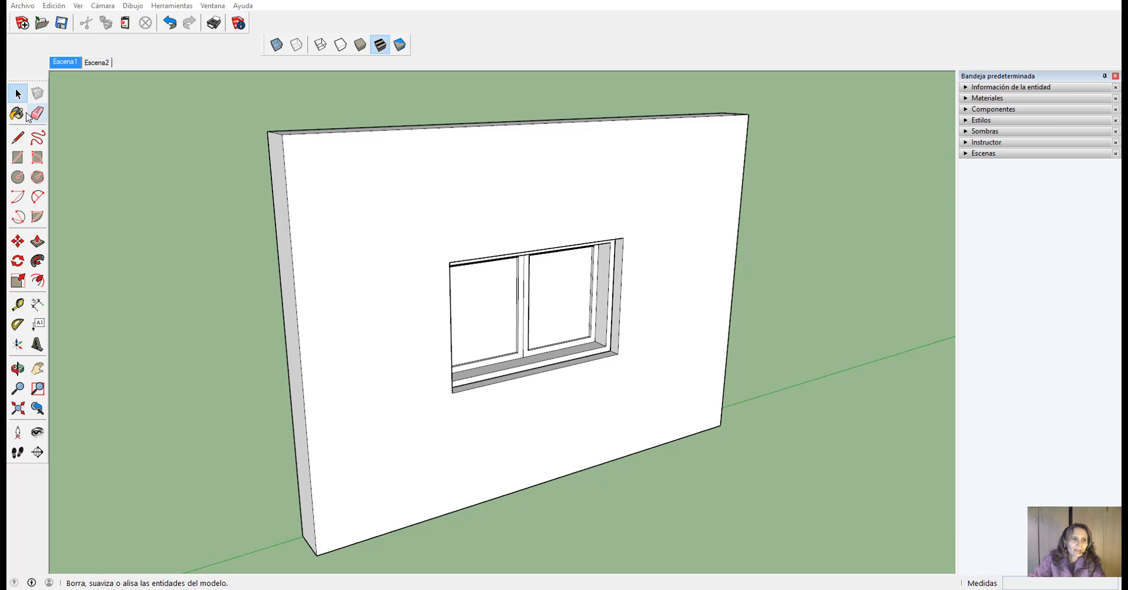
pyautogui.click(517, 371)
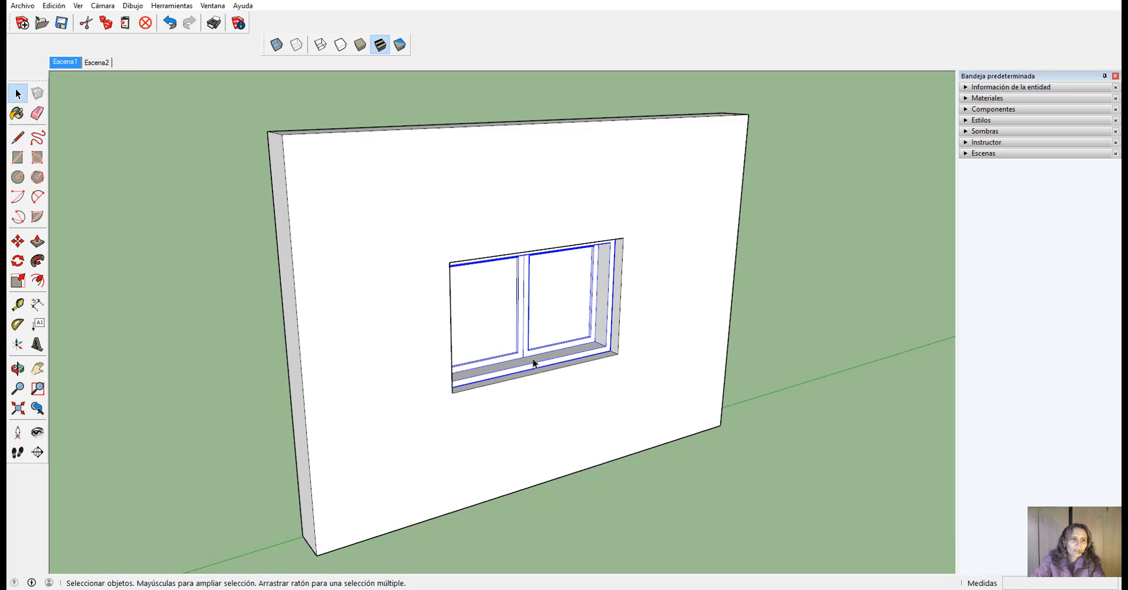
pyautogui.click(18, 114)
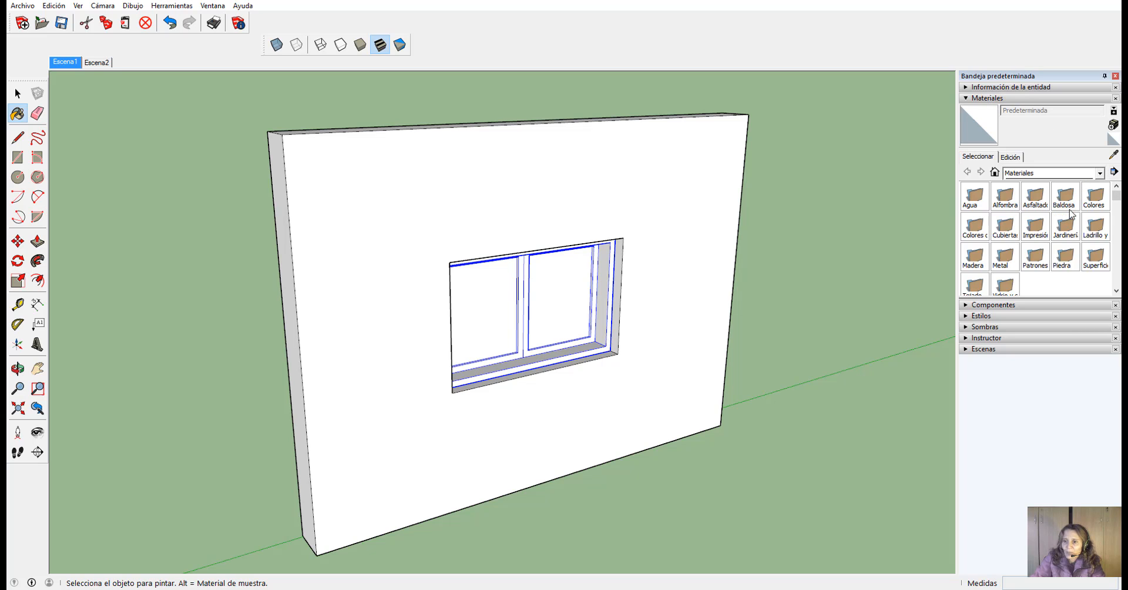
pyautogui.click(974, 258)
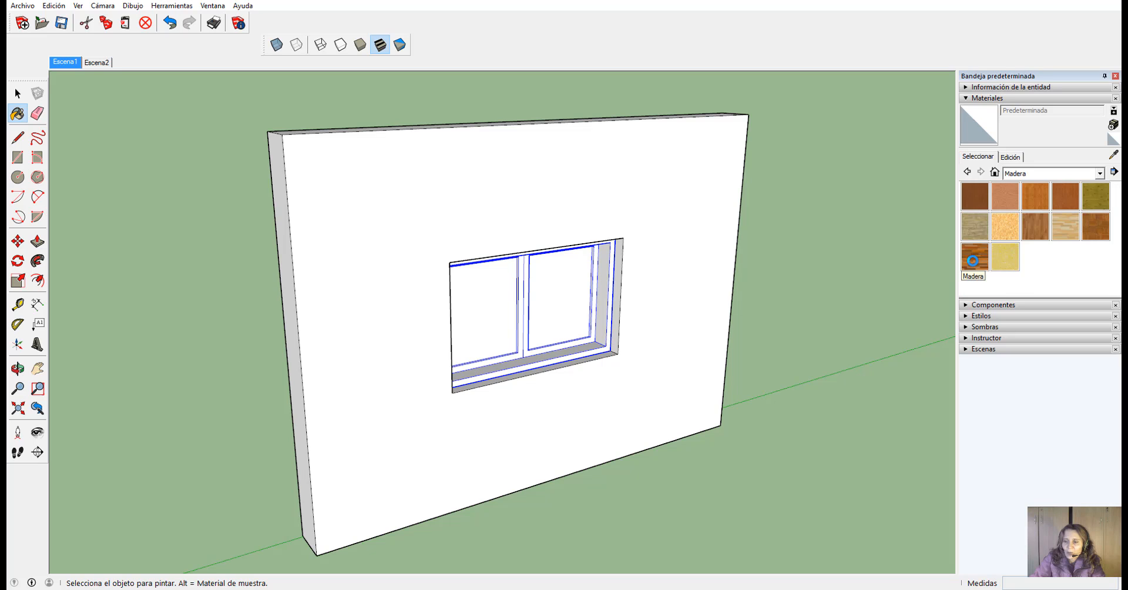
pyautogui.click(1066, 198)
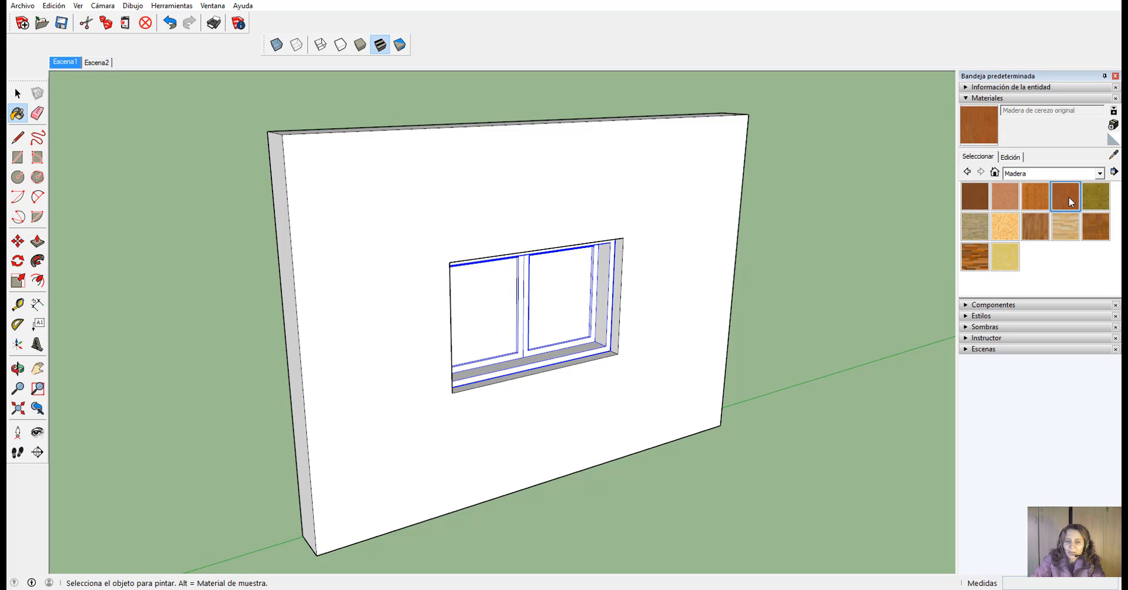
pyautogui.click(580, 347)
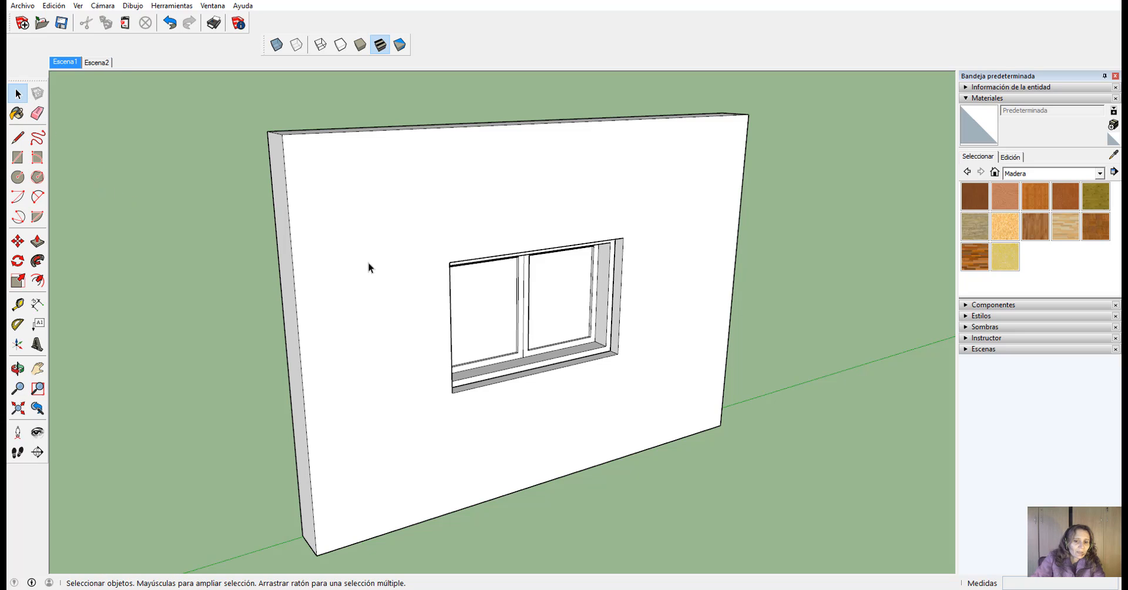
# Step: Edit the window group and paint the frame's inner sill and side faces with Madera de cerezo original
pyautogui.doubleClick(566, 351)
pyautogui.click(566, 351)
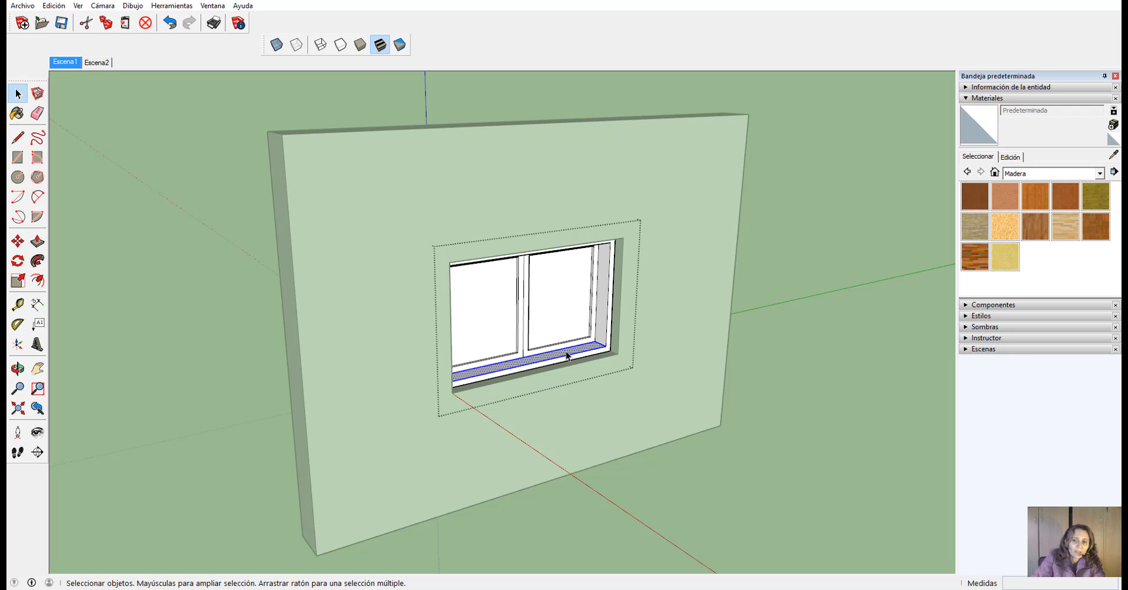
pyautogui.click(17, 114)
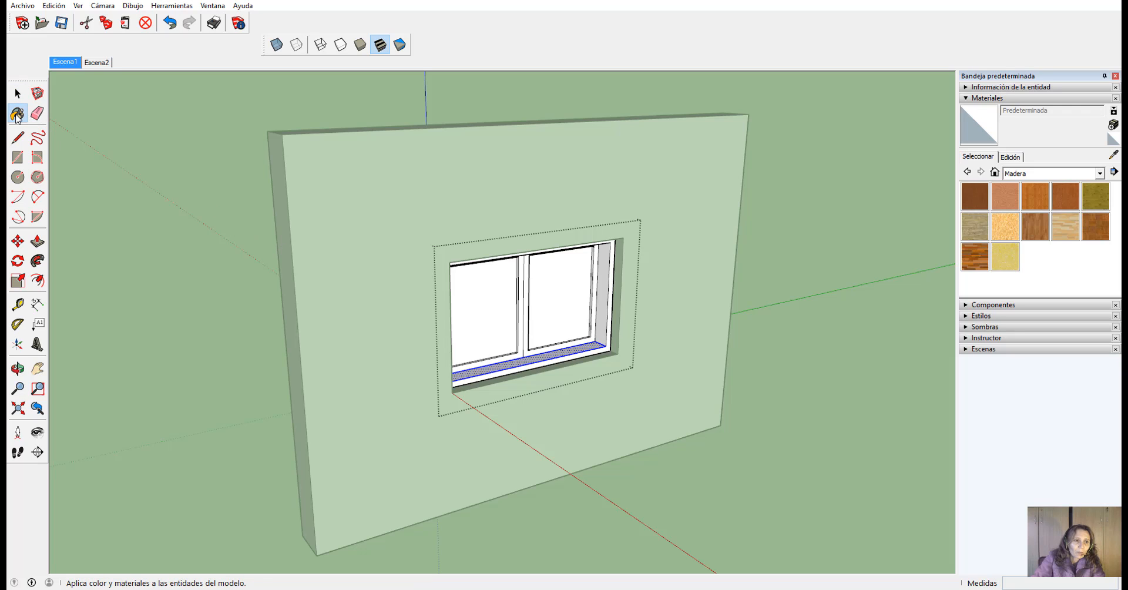
pyautogui.click(1065, 199)
pyautogui.scroll(2, 605, 349)
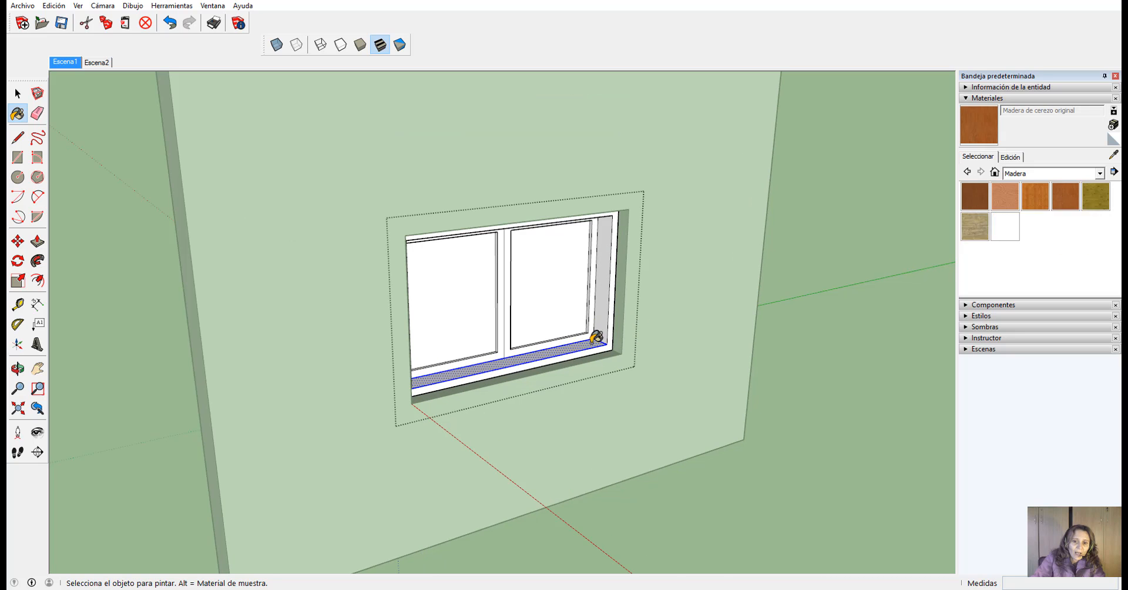
pyautogui.click(594, 343)
pyautogui.click(605, 317)
pyautogui.scroll(4, 605, 320)
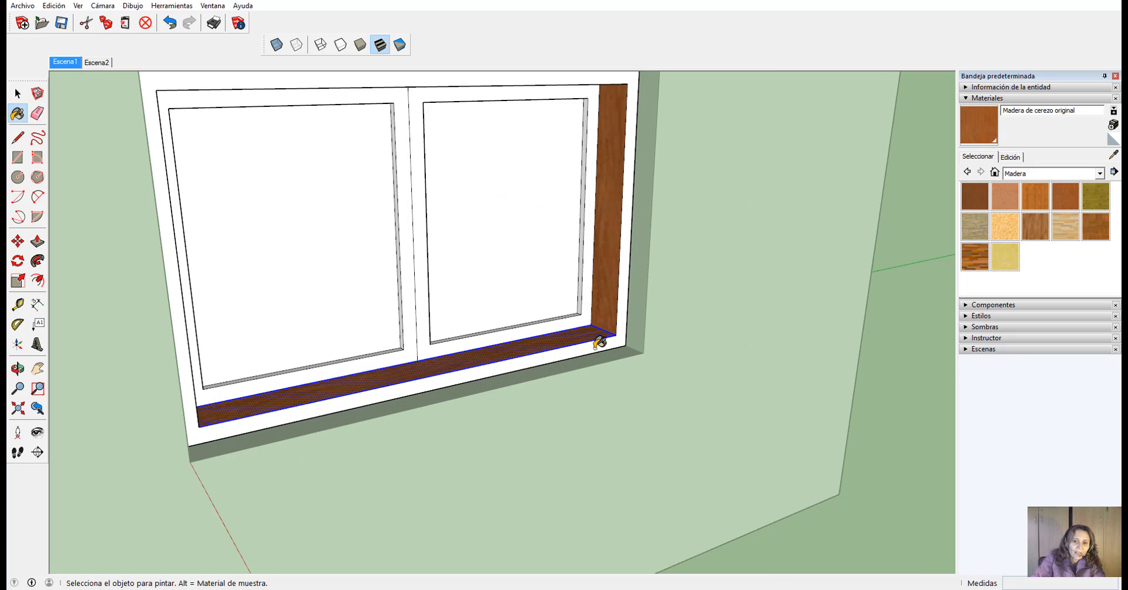
# Step: Paint the outer frame's front face and both sash frames with Madera de cerezo original
pyautogui.click(598, 339)
pyautogui.click(424, 326)
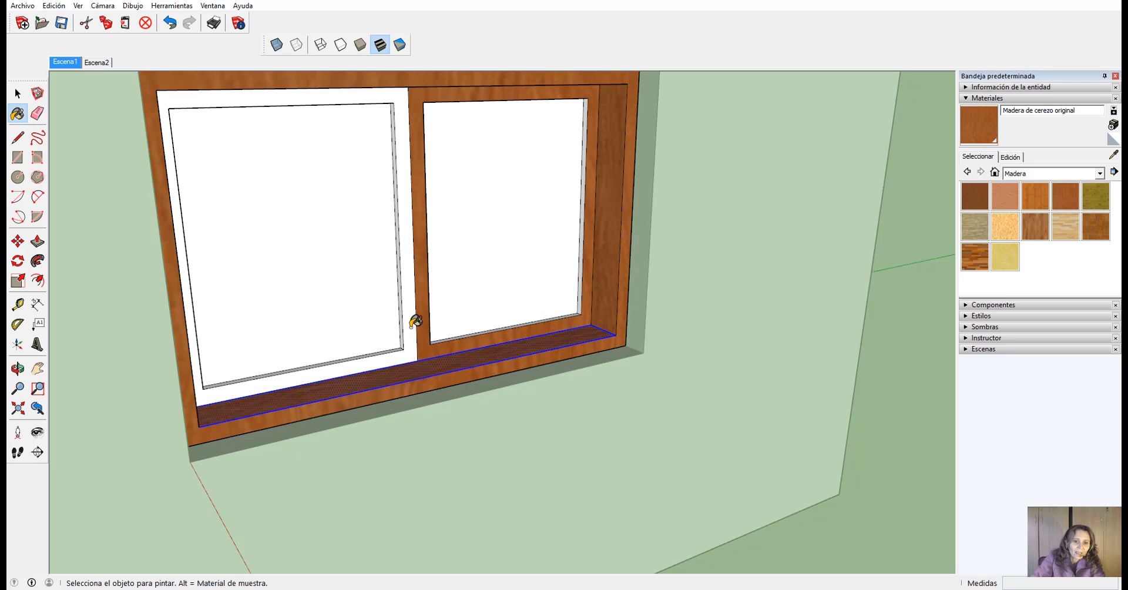
pyautogui.click(412, 324)
pyautogui.scroll(-2, 478, 496)
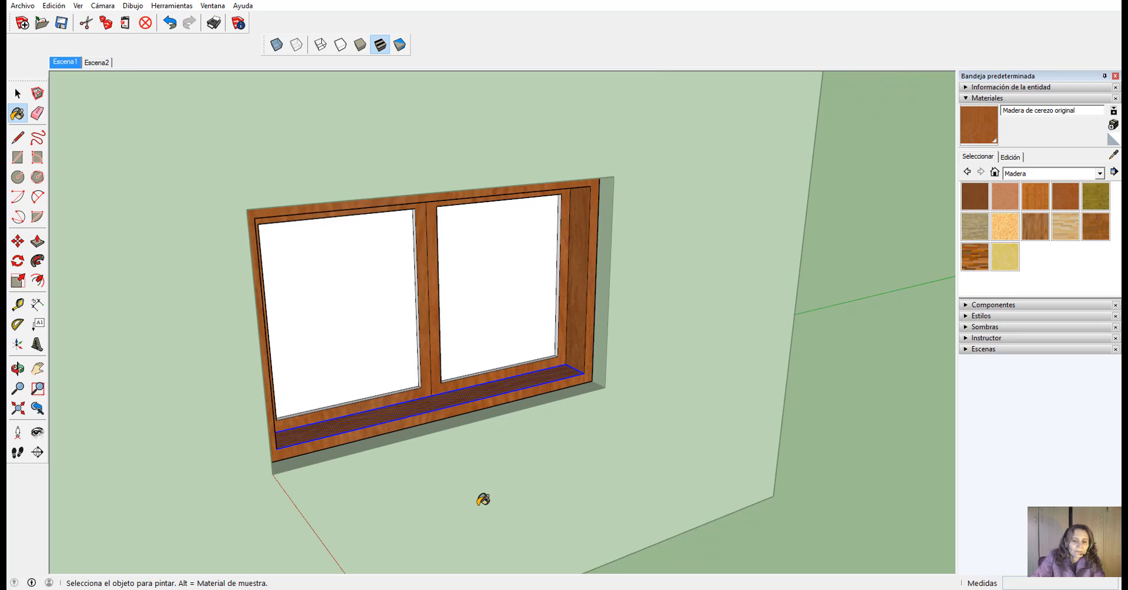
pyautogui.scroll(-1, 595, 441)
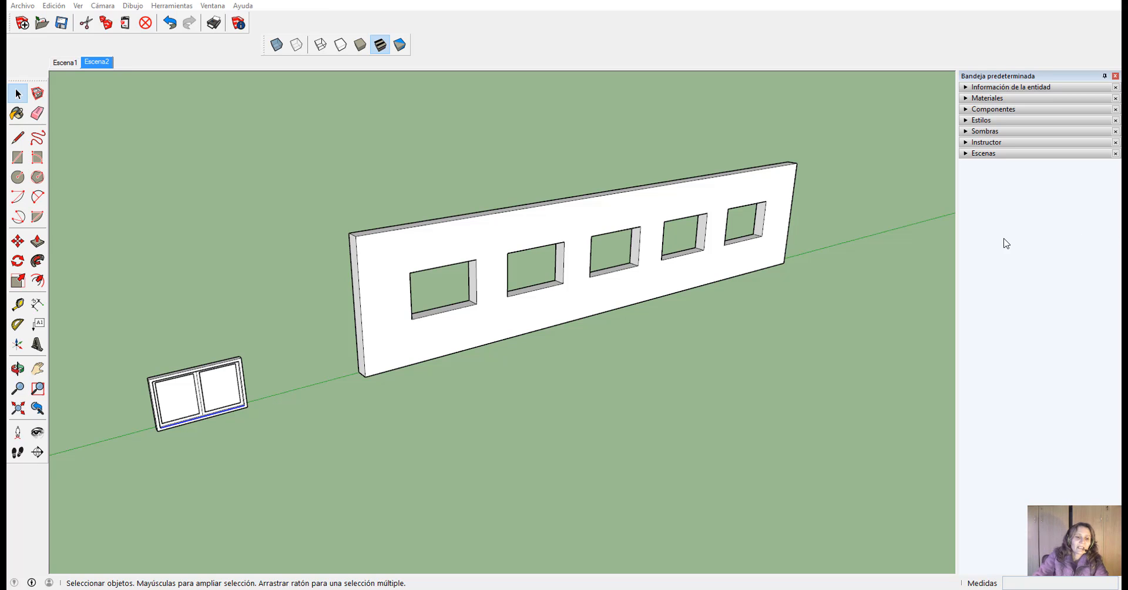
# Step: Select all faces and edges of the loose, ungrouped window beside the wall
pyautogui.click(330, 442)
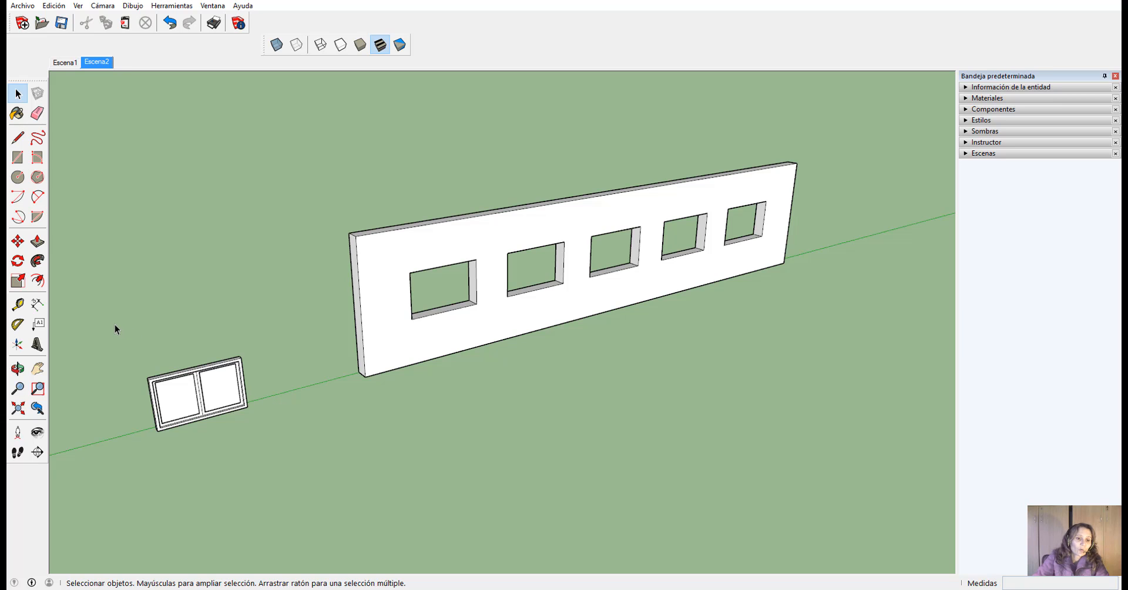
pyautogui.moveTo(114, 324); pyautogui.dragTo(283, 469)
pyautogui.click(295, 478)
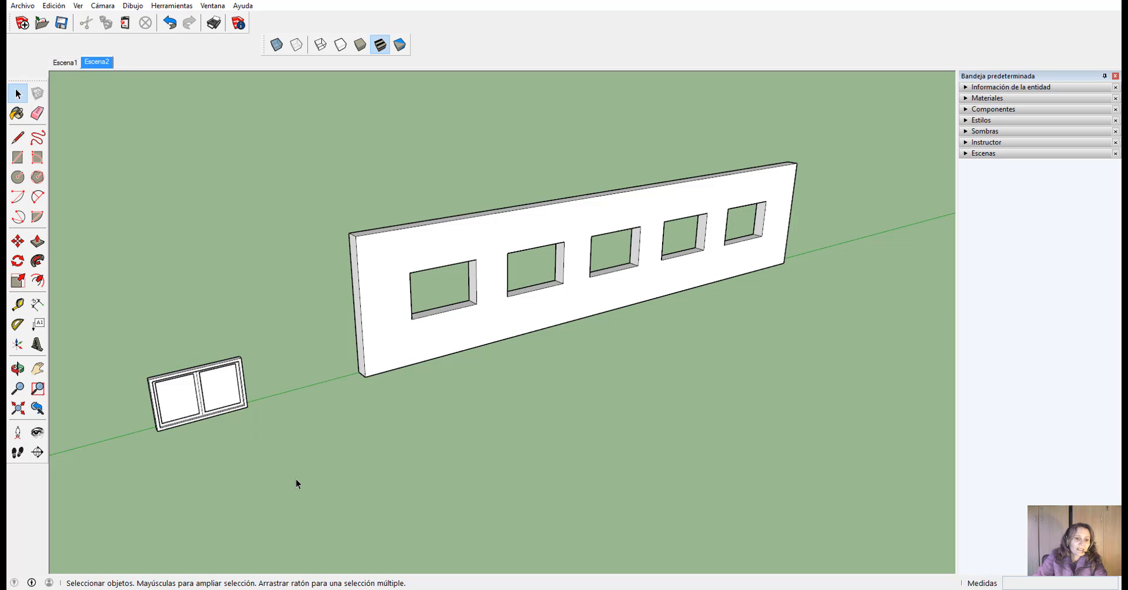
pyautogui.tripleClick(222, 400)
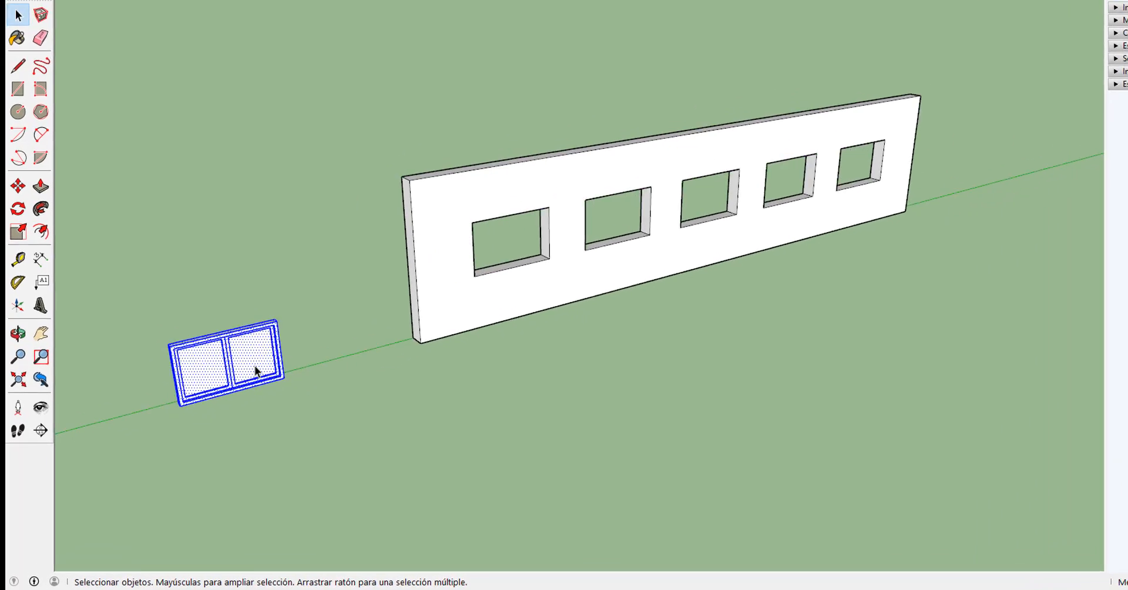
pyautogui.rightClick(222, 400)
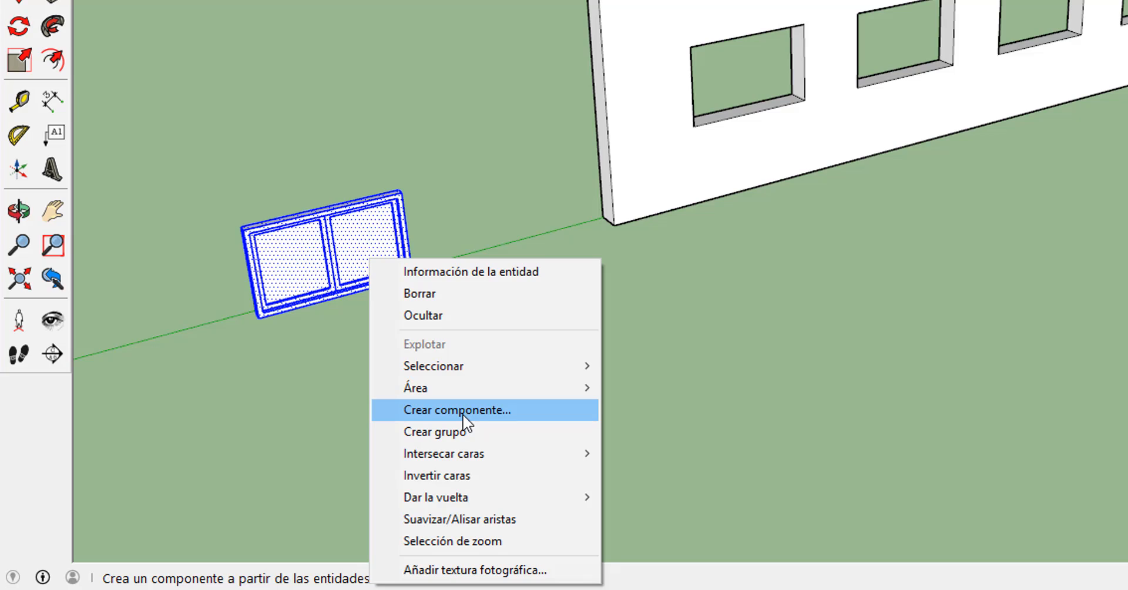
pyautogui.click(734, 389)
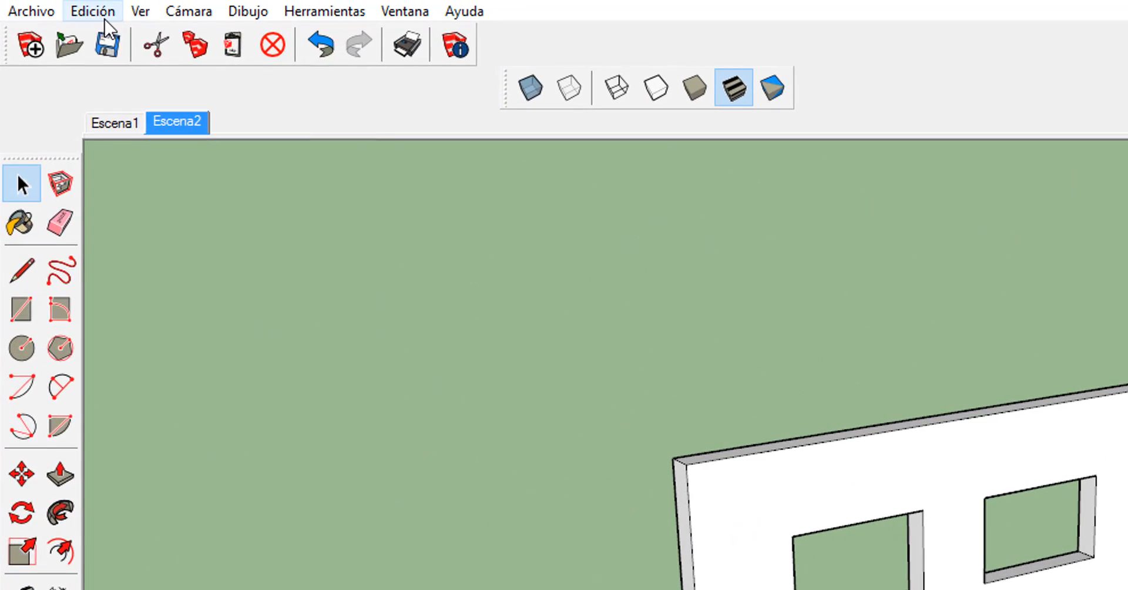
pyautogui.click(104, 18)
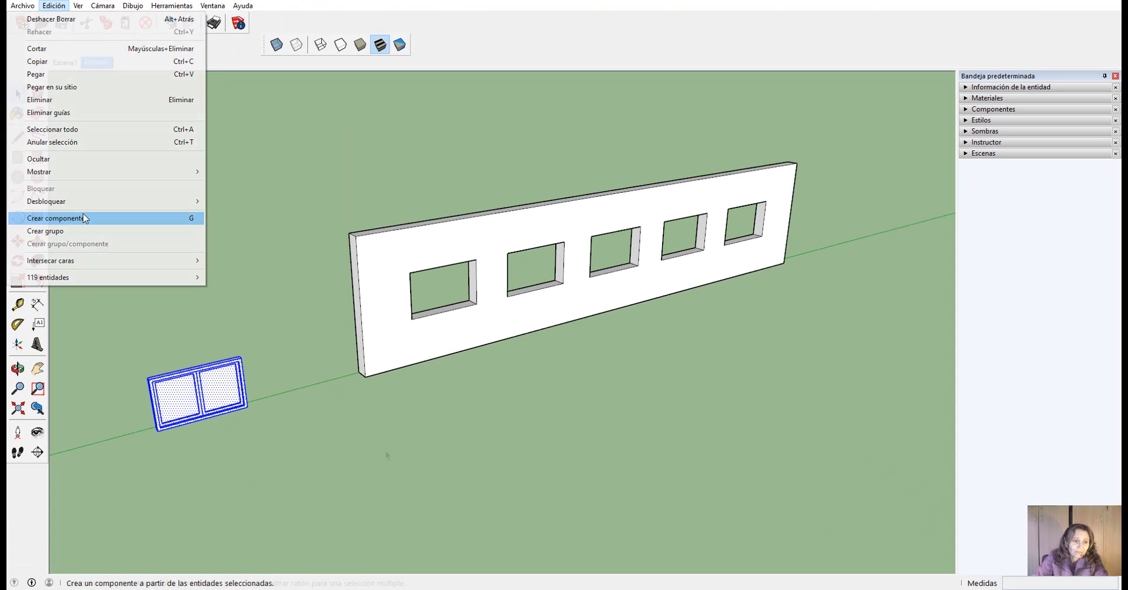
pyautogui.click(149, 429)
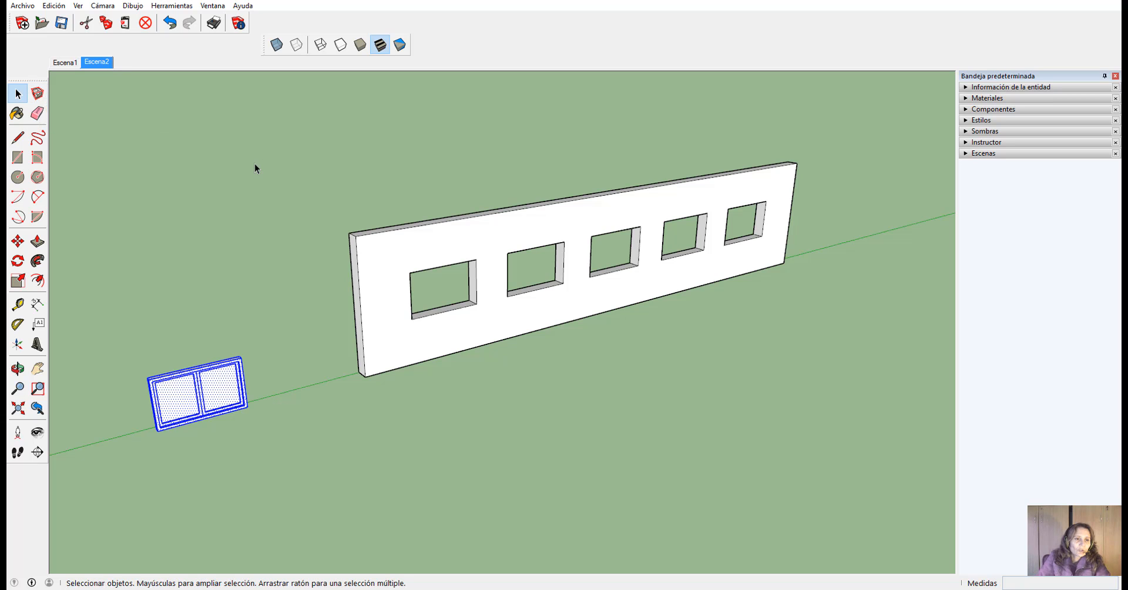
# Step: Display the Principal toolbar and dock it beside the face style toolbar
pyautogui.rightClick(37, 179)
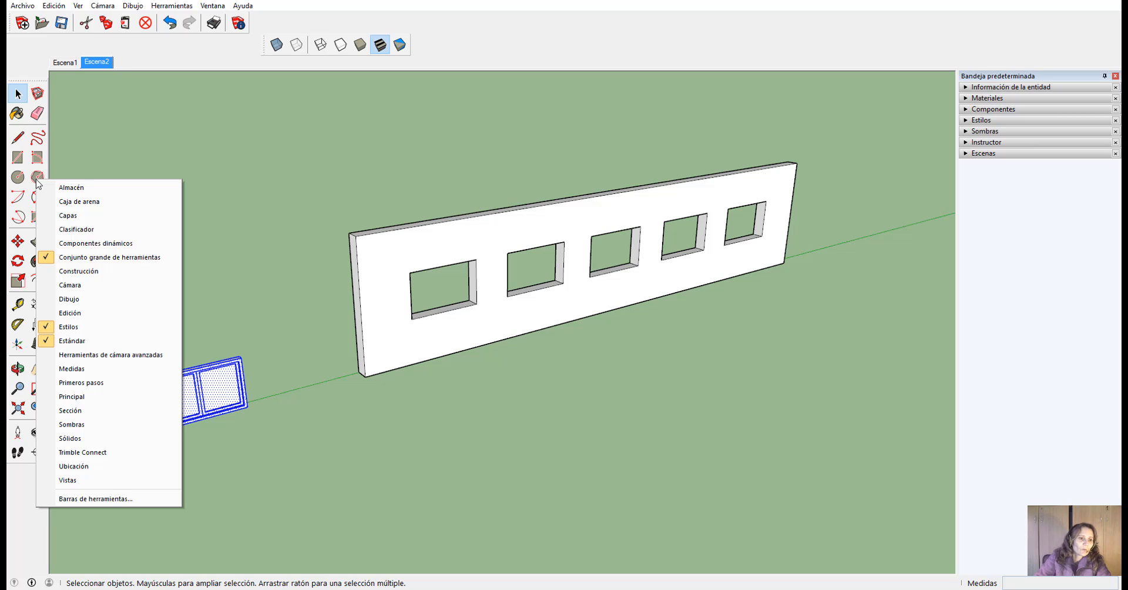
pyautogui.click(77, 398)
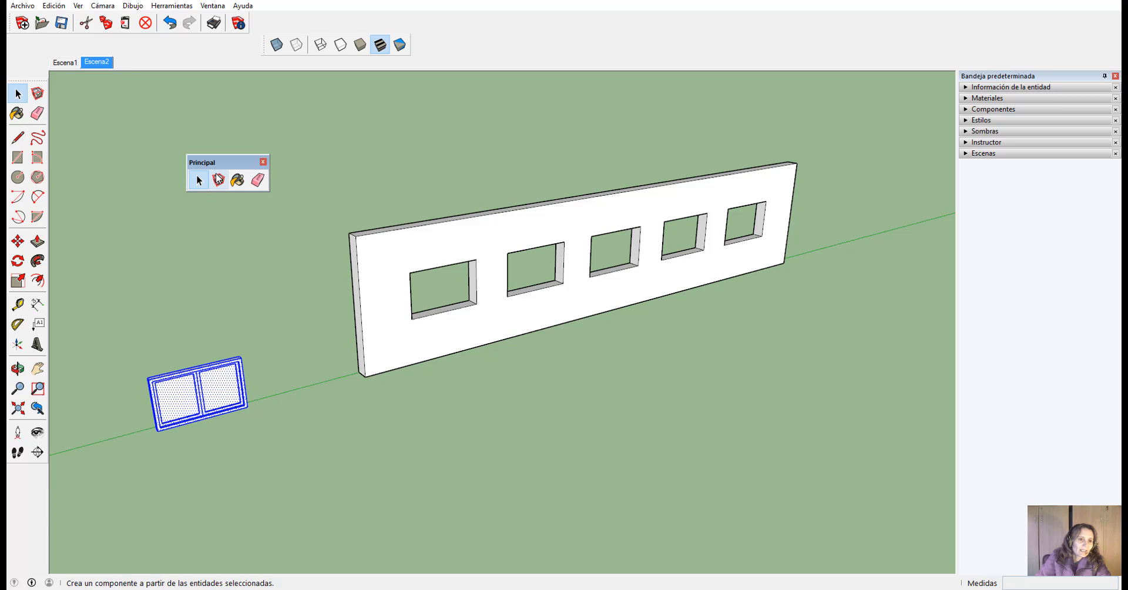
pyautogui.moveTo(218, 163); pyautogui.dragTo(459, 41)
# Step: Create a component named Ventana 2 hojas from the selected window, with gluing set to Ninguno and the selection replaced by the component
pyautogui.click(459, 44)
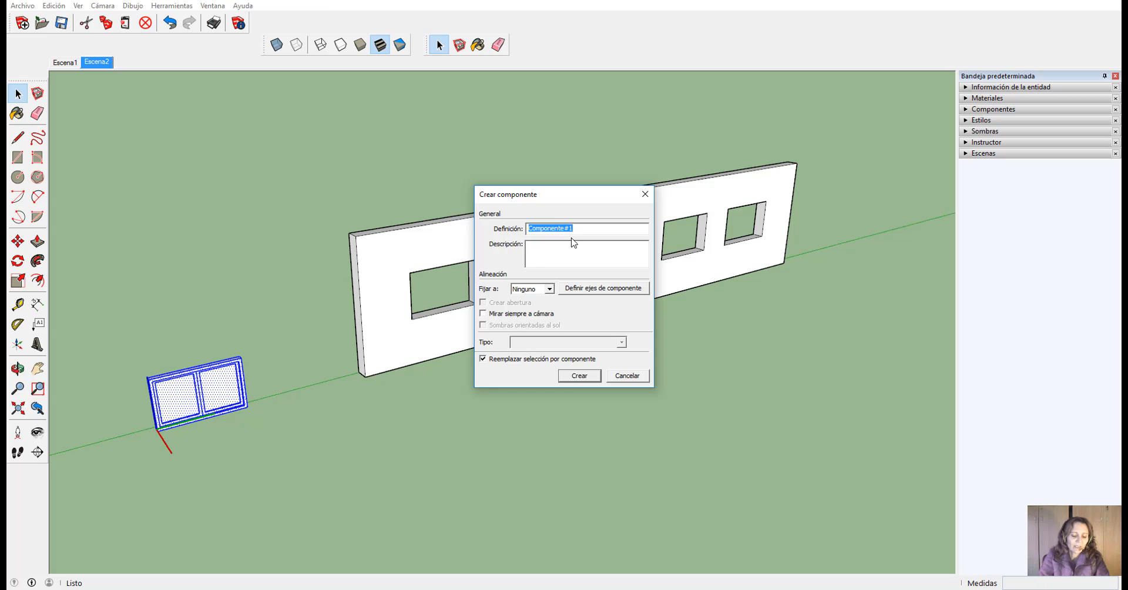
pyautogui.write('Ventana ')
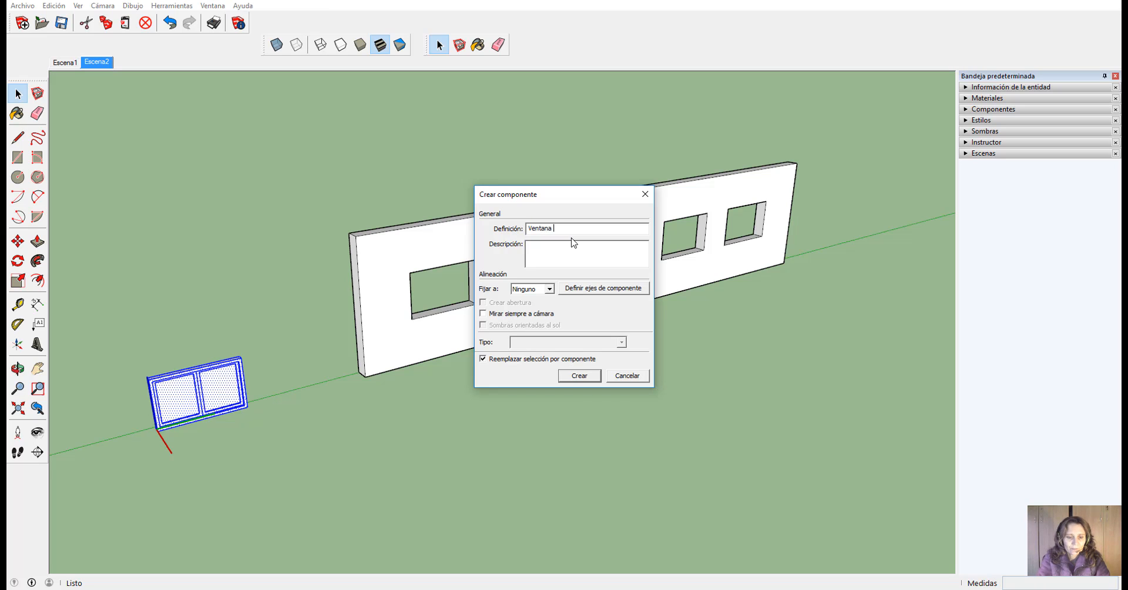
pyautogui.write('2 hojas')
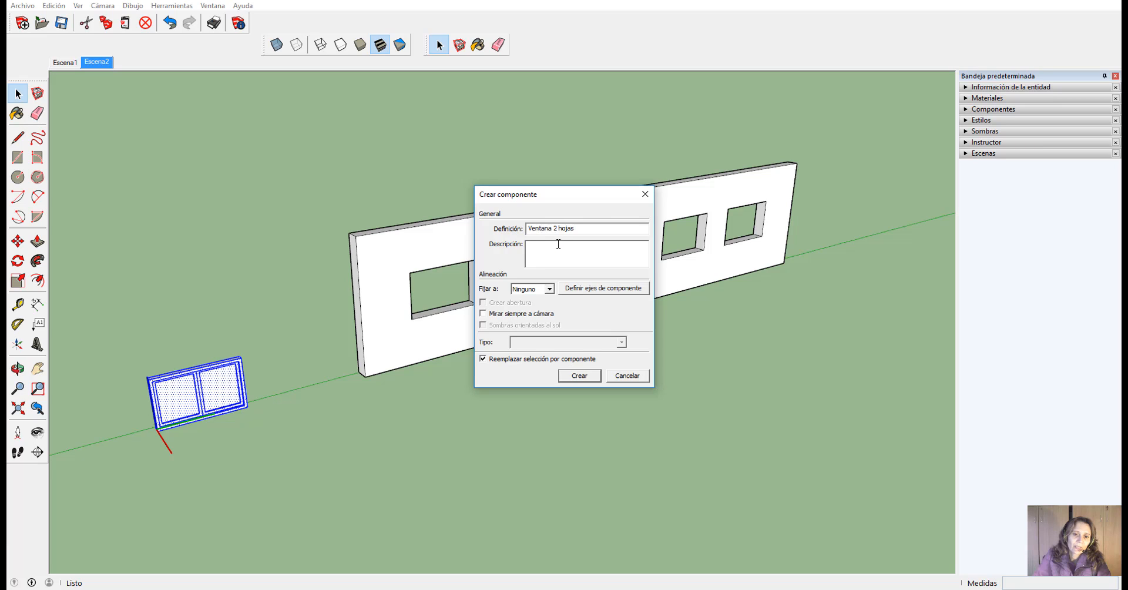
pyautogui.click(558, 244)
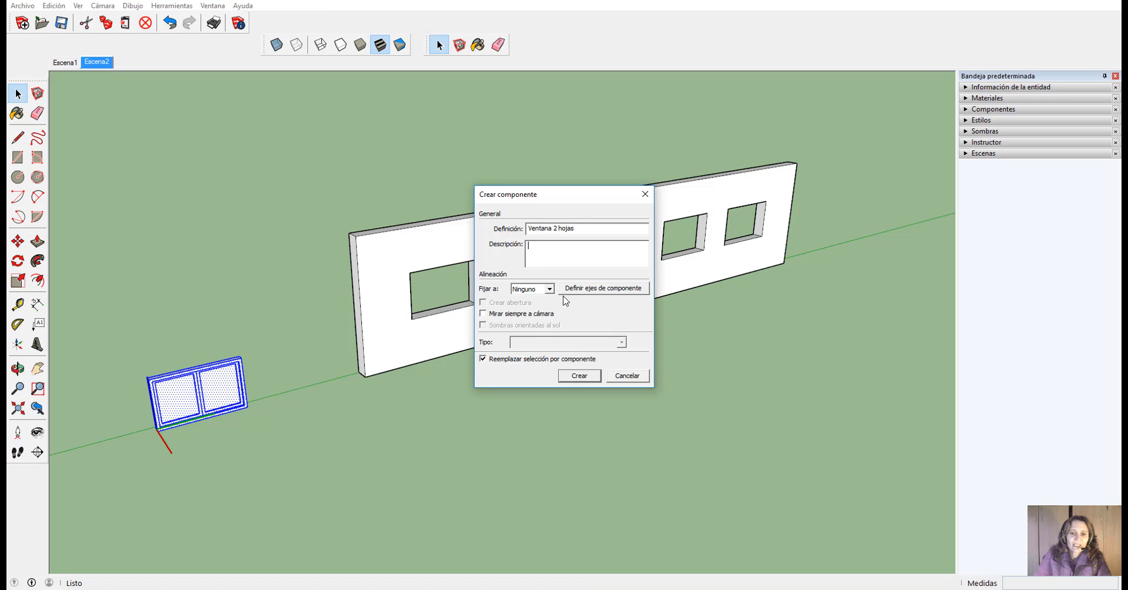
pyautogui.click(550, 289)
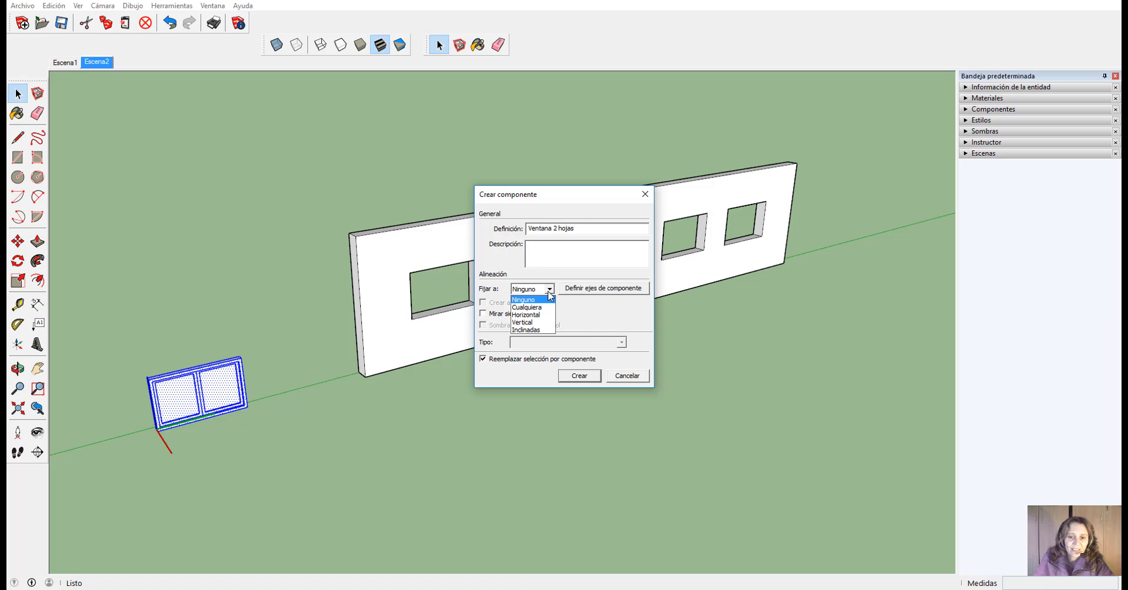
pyautogui.click(595, 315)
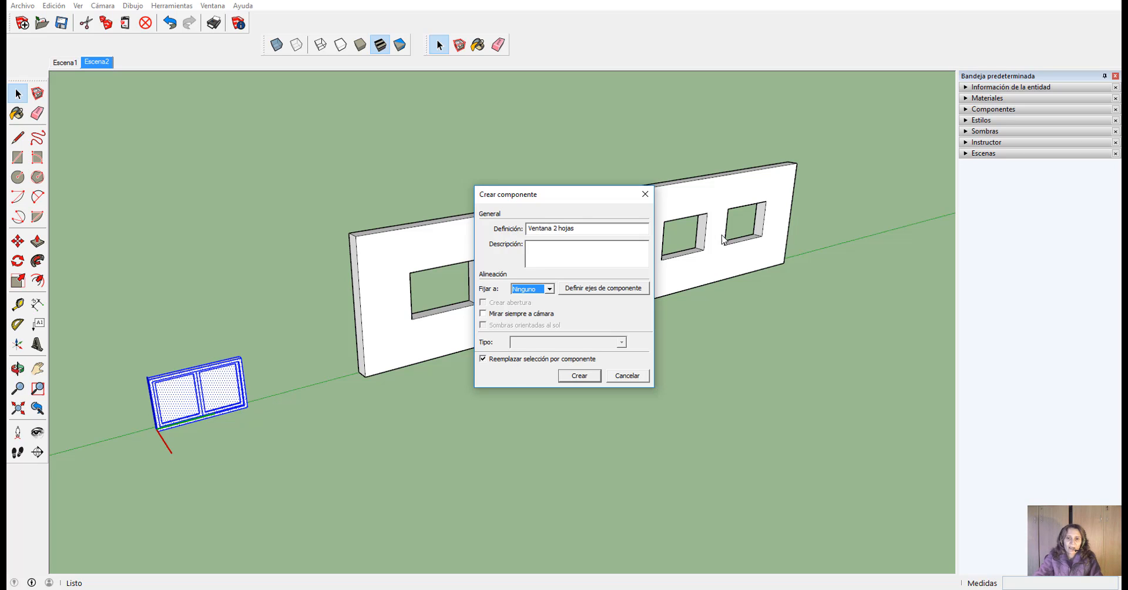
pyautogui.click(576, 375)
# Step: Check the window component's entity information and the list of components in the model
pyautogui.click(277, 516)
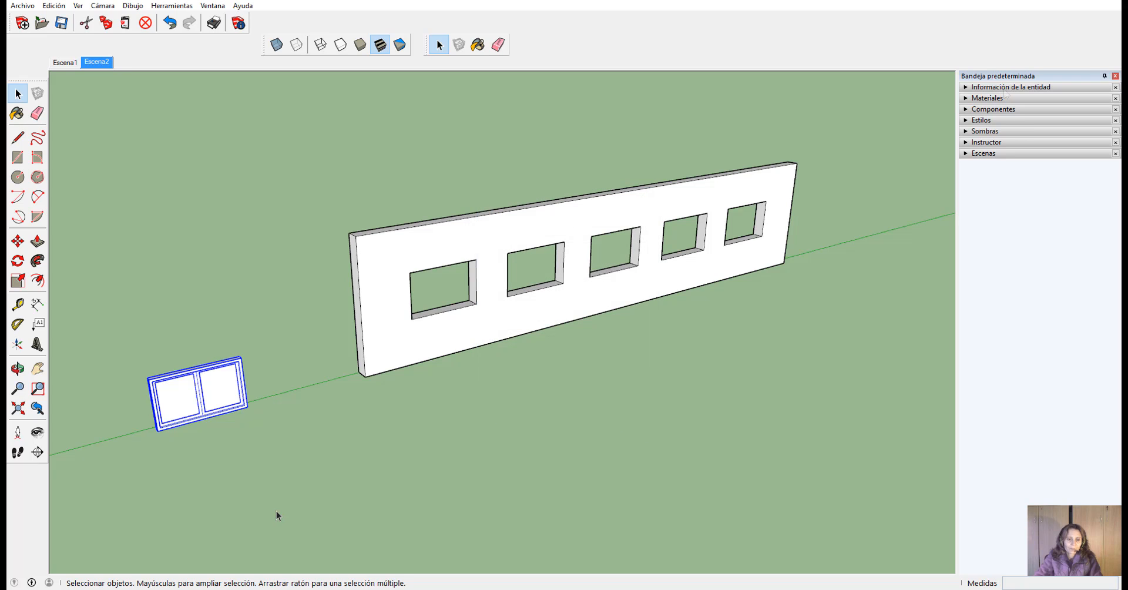
pyautogui.click(244, 407)
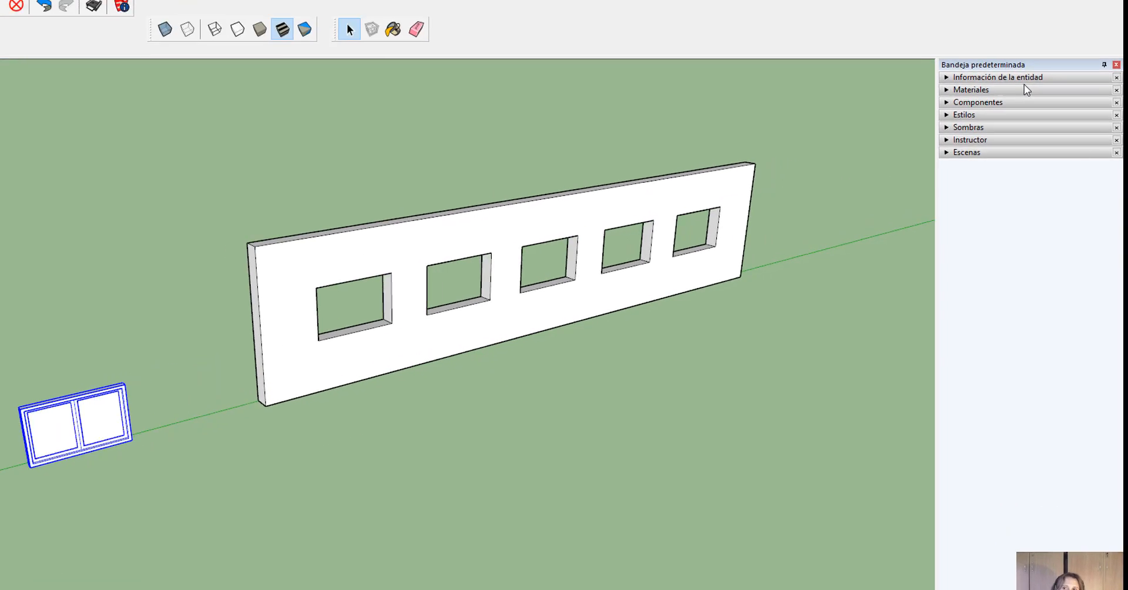
pyautogui.click(1021, 77)
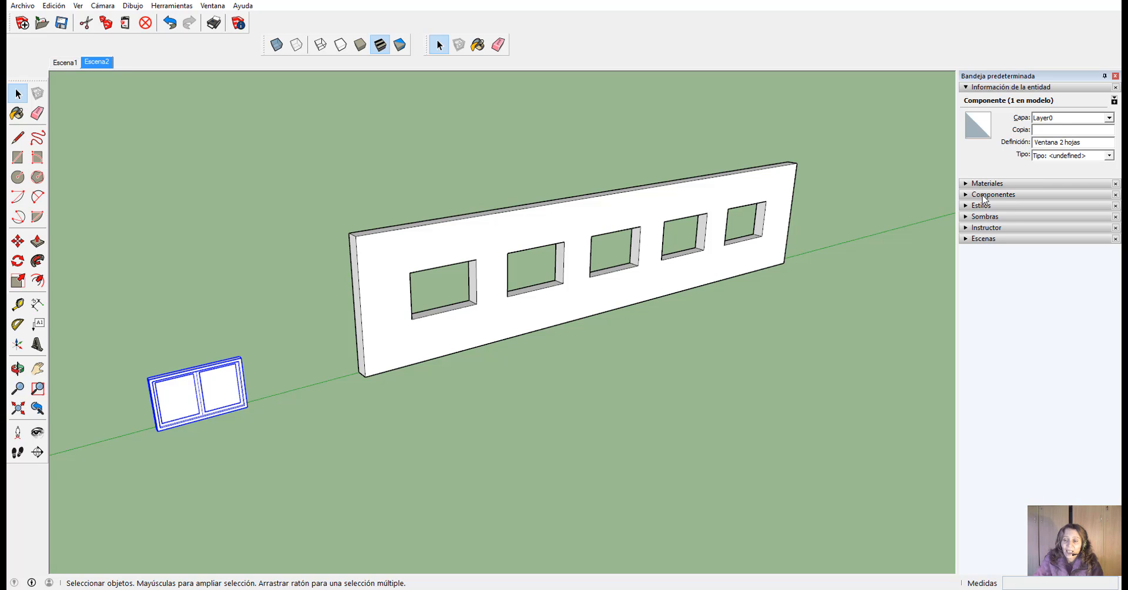
pyautogui.click(985, 194)
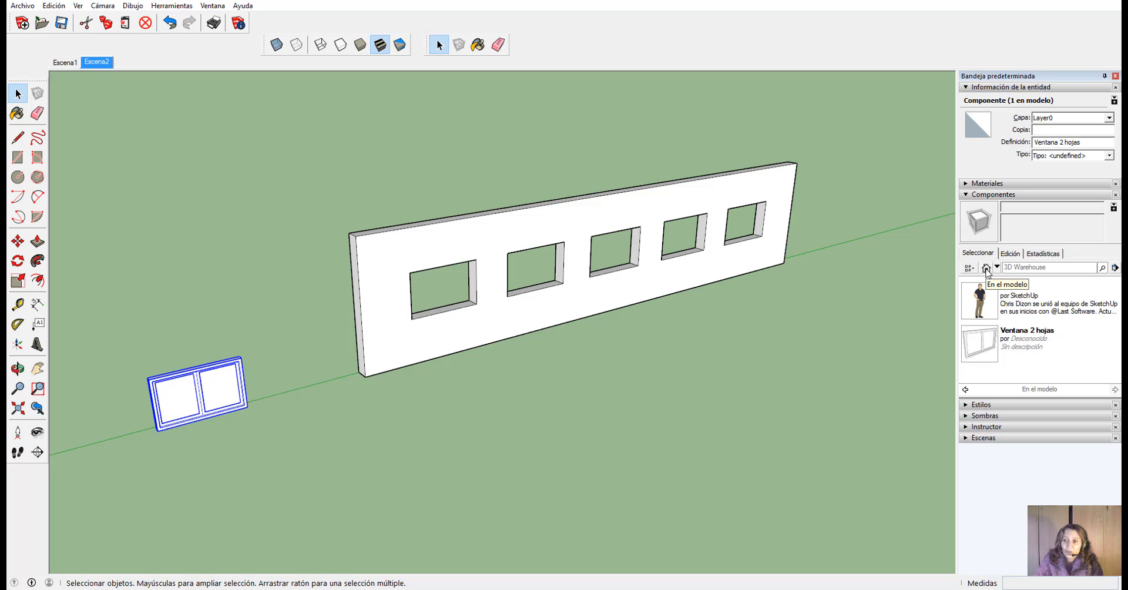
pyautogui.click(986, 269)
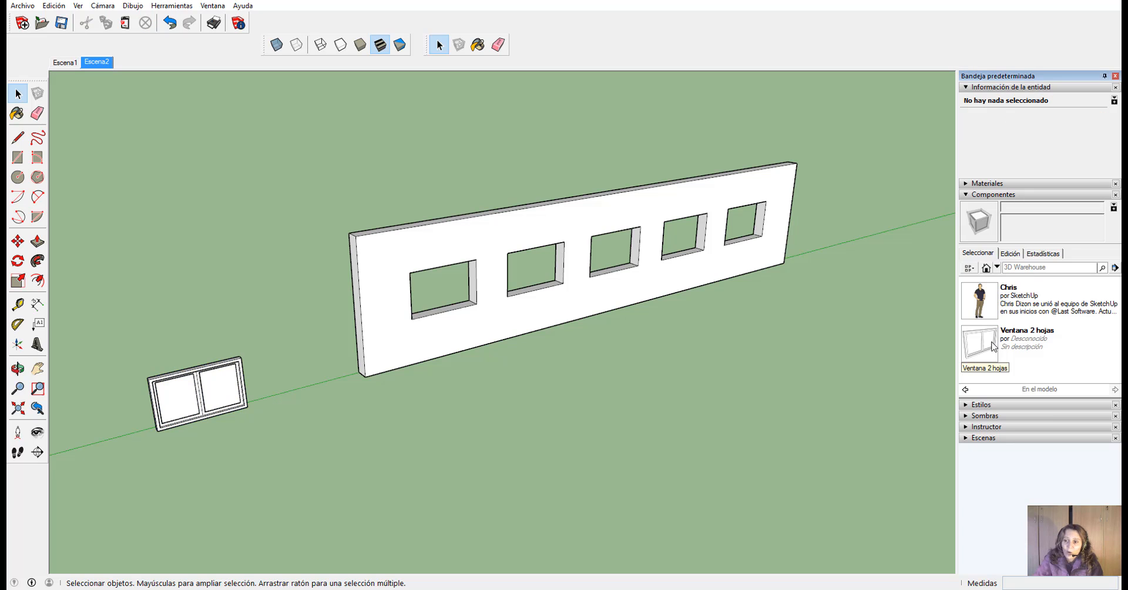
# Step: Insert a trial instance of the Ventana 2 hojas component above the wall
pyautogui.click(971, 346)
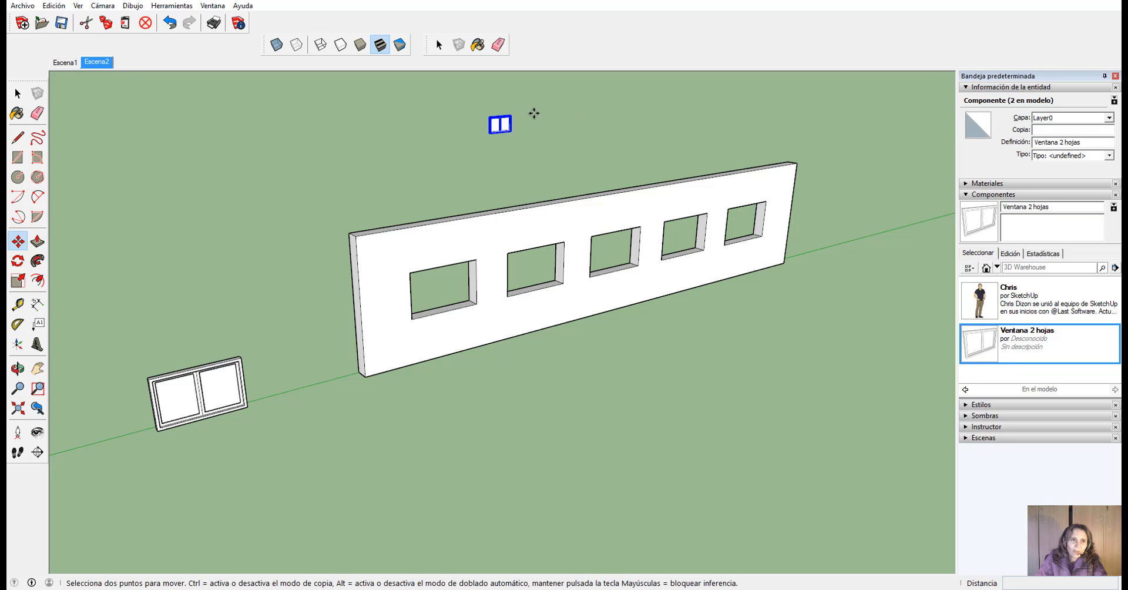
pyautogui.click(212, 6)
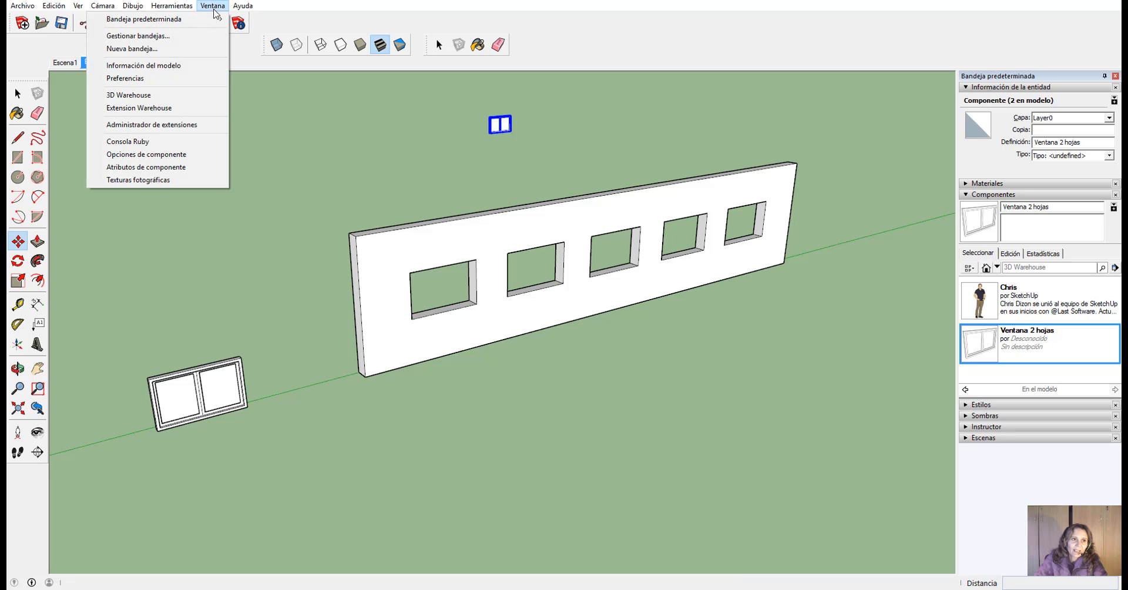
pyautogui.moveTo(209, 22)
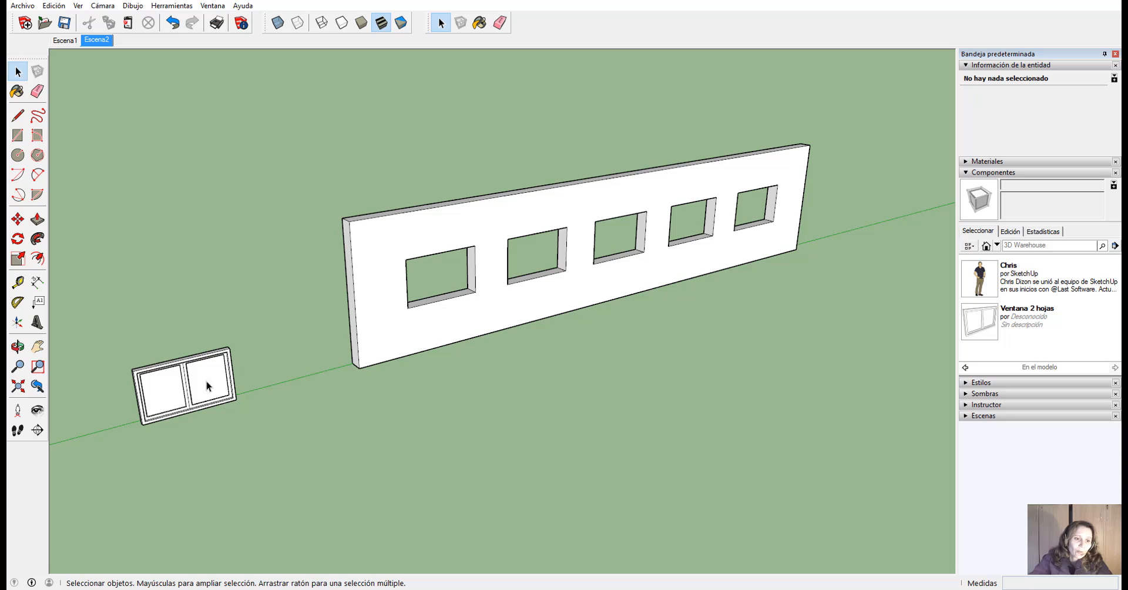
# Step: Turn on the X-ray face style while copying the window component by its lower outer corner into the wall's first opening
pyautogui.click(165, 362)
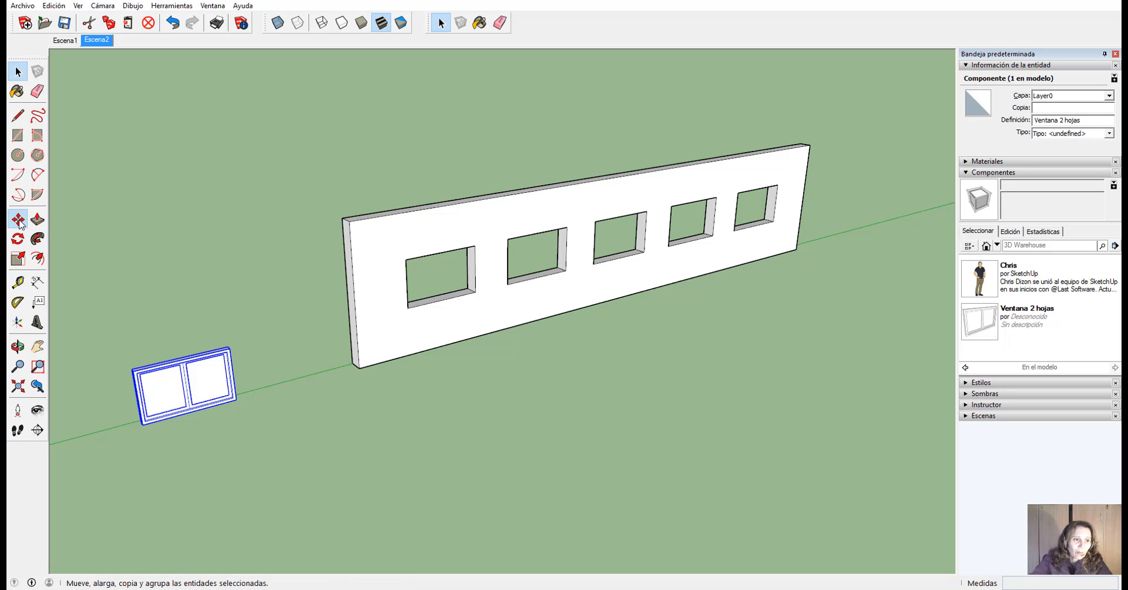
pyautogui.click(19, 220)
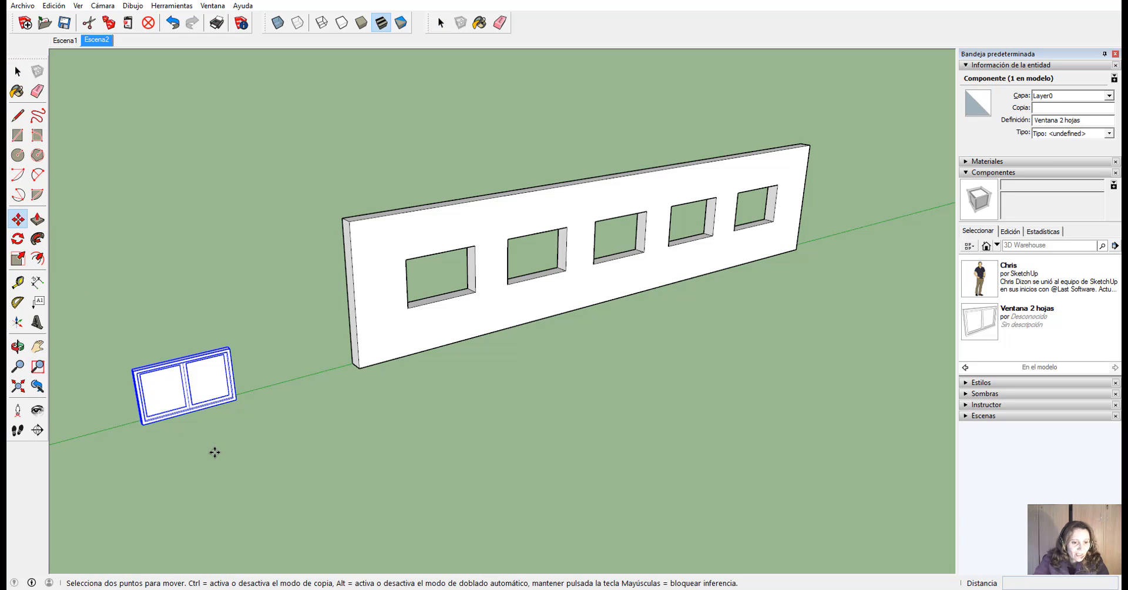
pyautogui.press('ctrl')
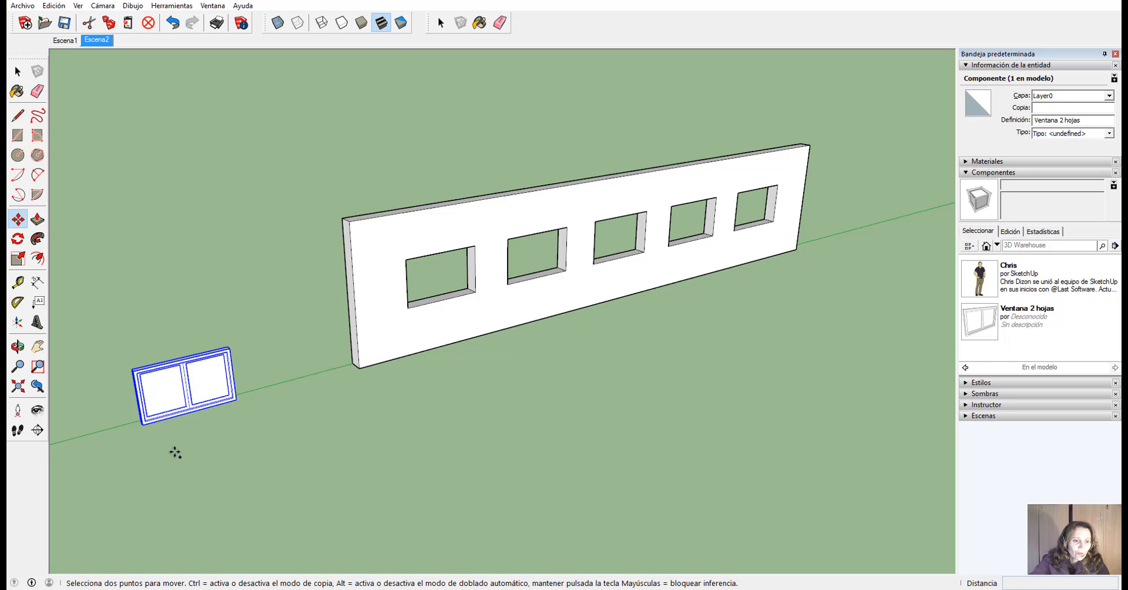
pyautogui.scroll(3, 144, 422)
pyautogui.scroll(2, 144, 420)
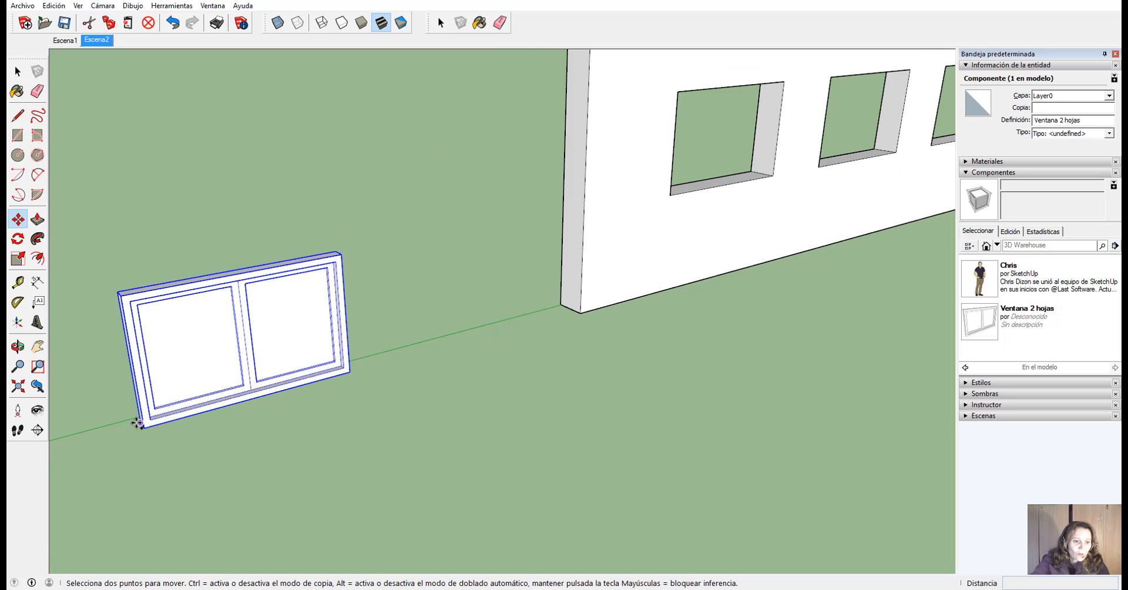
pyautogui.click(140, 422)
pyautogui.scroll(-4, 323, 465)
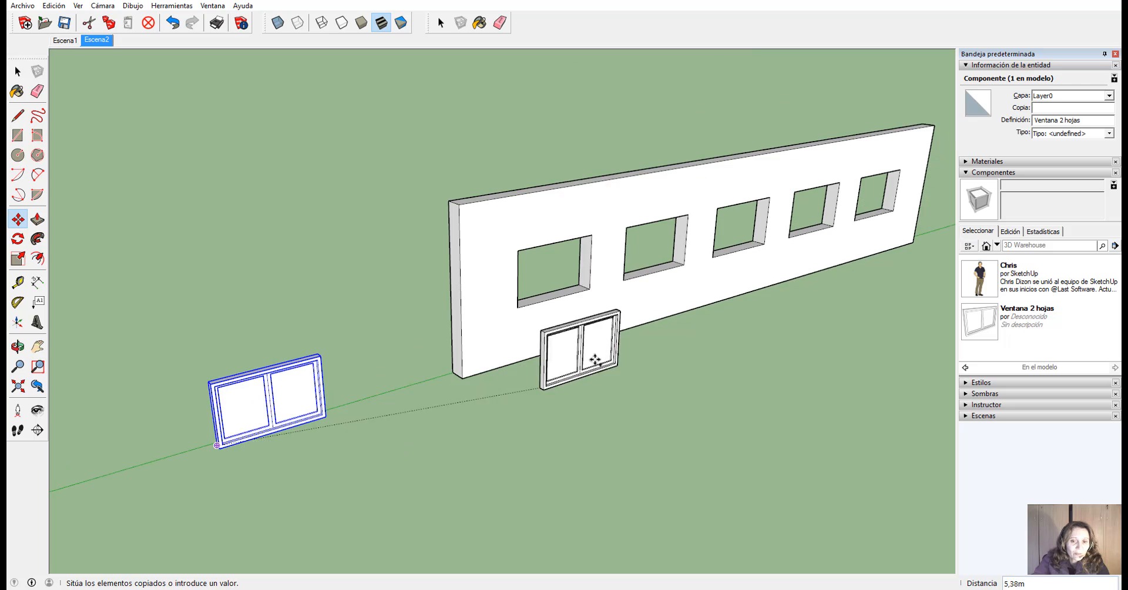
pyautogui.scroll(4, 587, 305)
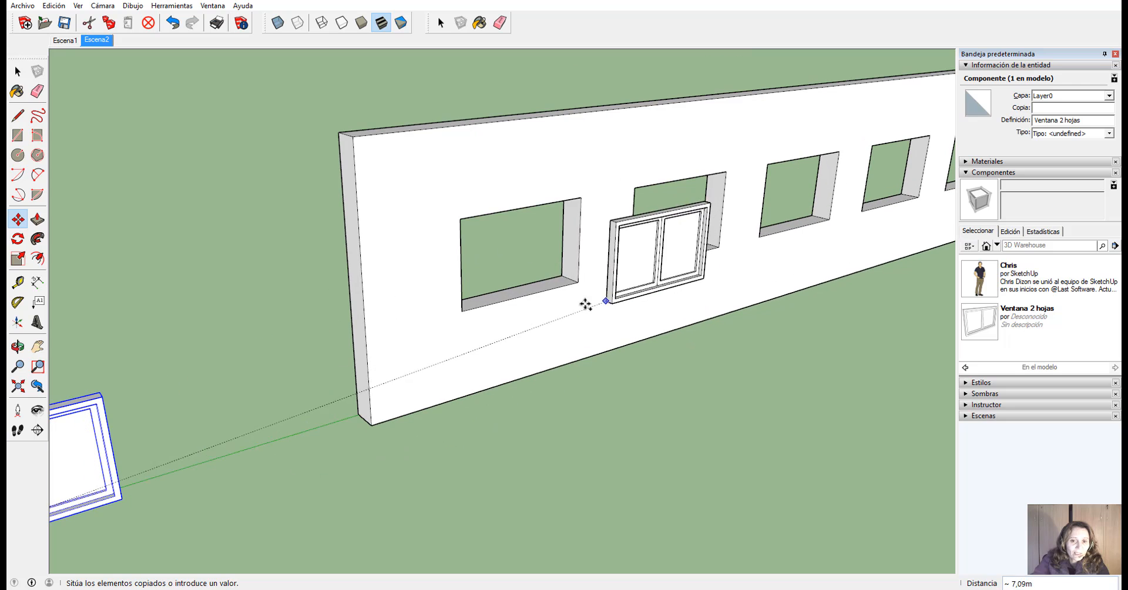
pyautogui.click(278, 23)
pyautogui.click(448, 304)
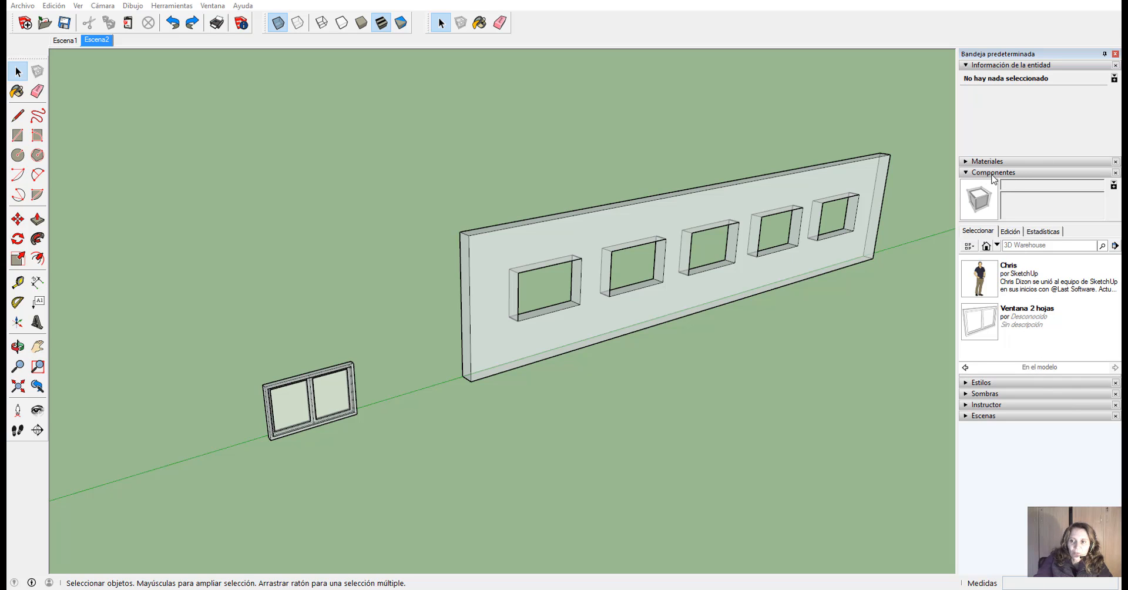
# Step: Insert Ventana 2 hojas instances from the model's components into the wall's first four openings, aligned to each opening's lower front corner
pyautogui.click(979, 321)
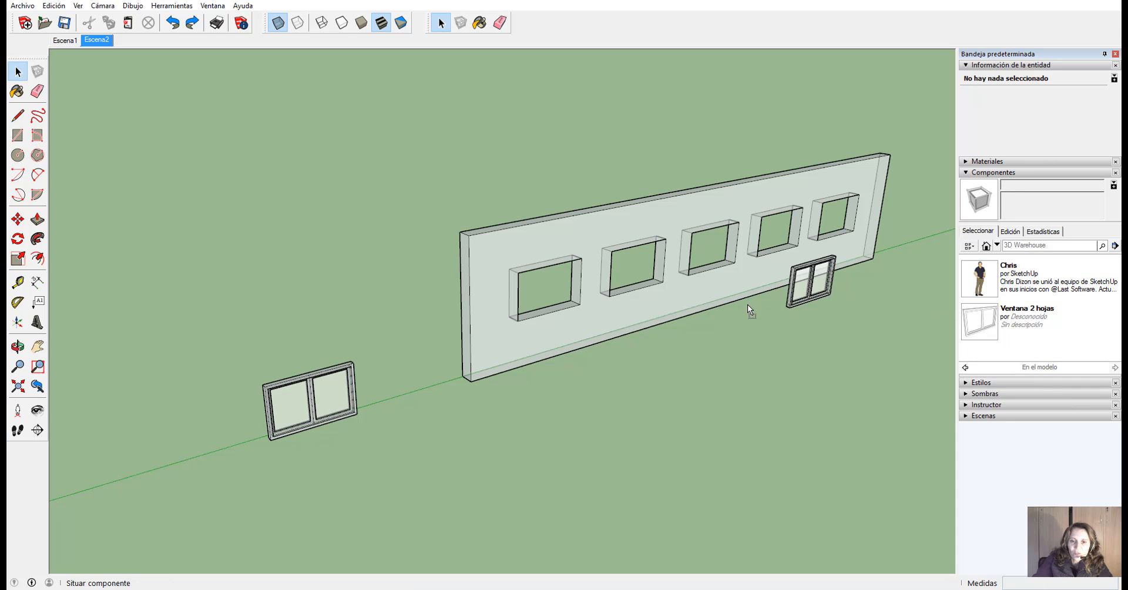
pyautogui.click(511, 317)
pyautogui.click(979, 323)
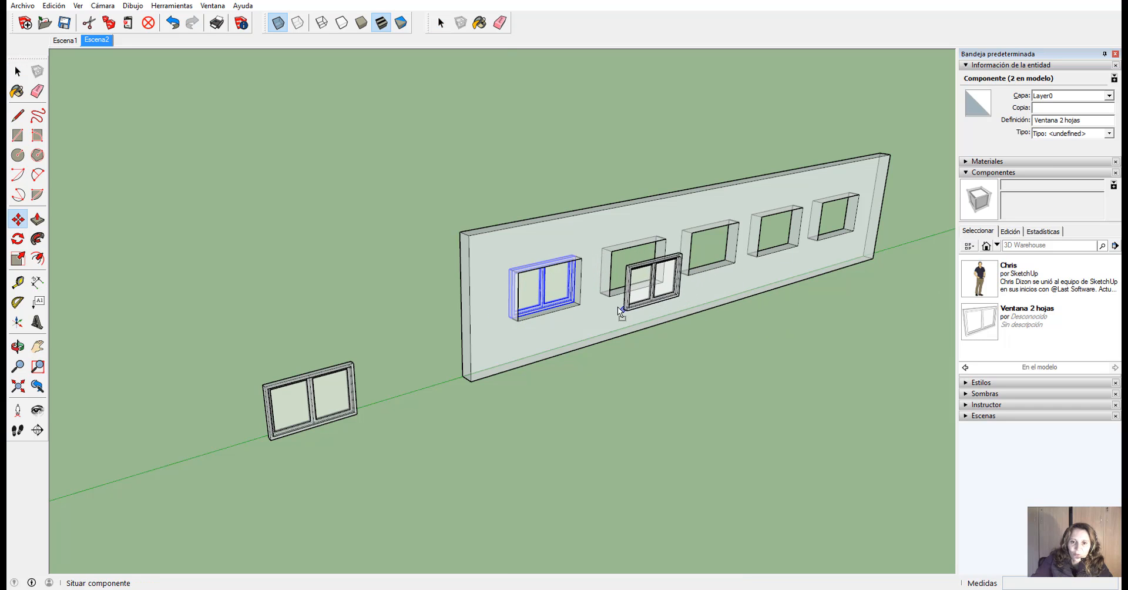
pyautogui.click(601, 294)
pyautogui.click(990, 327)
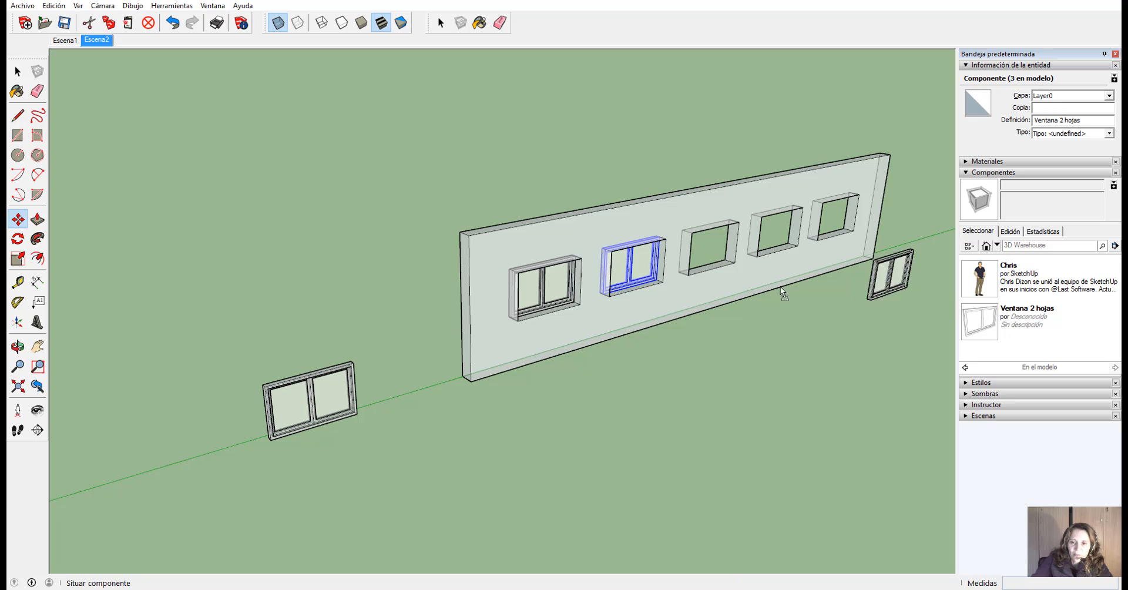
pyautogui.click(681, 274)
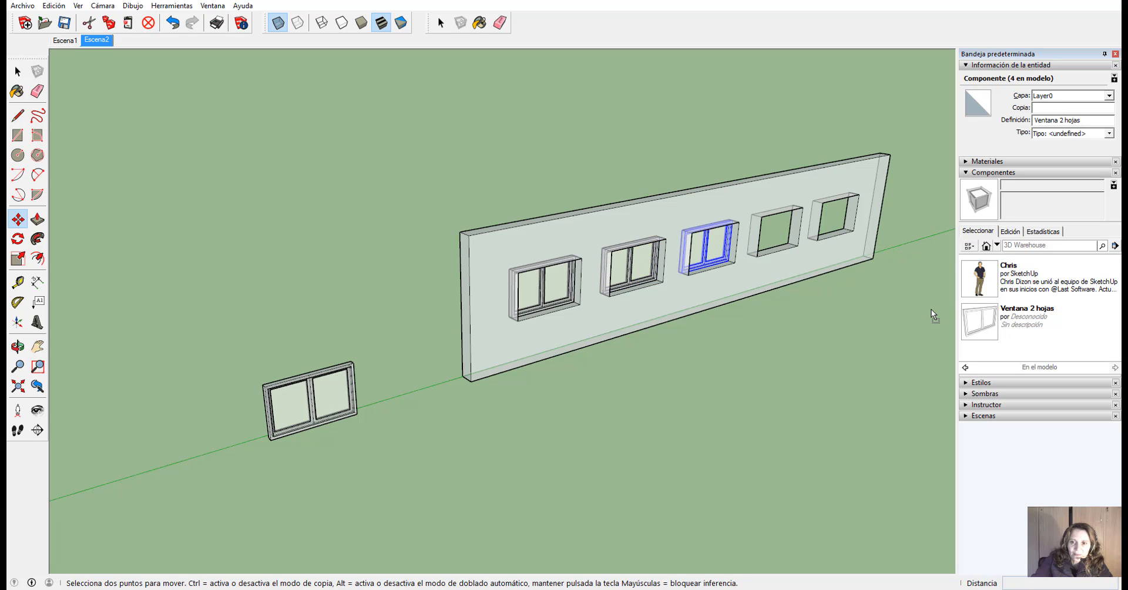
pyautogui.click(751, 254)
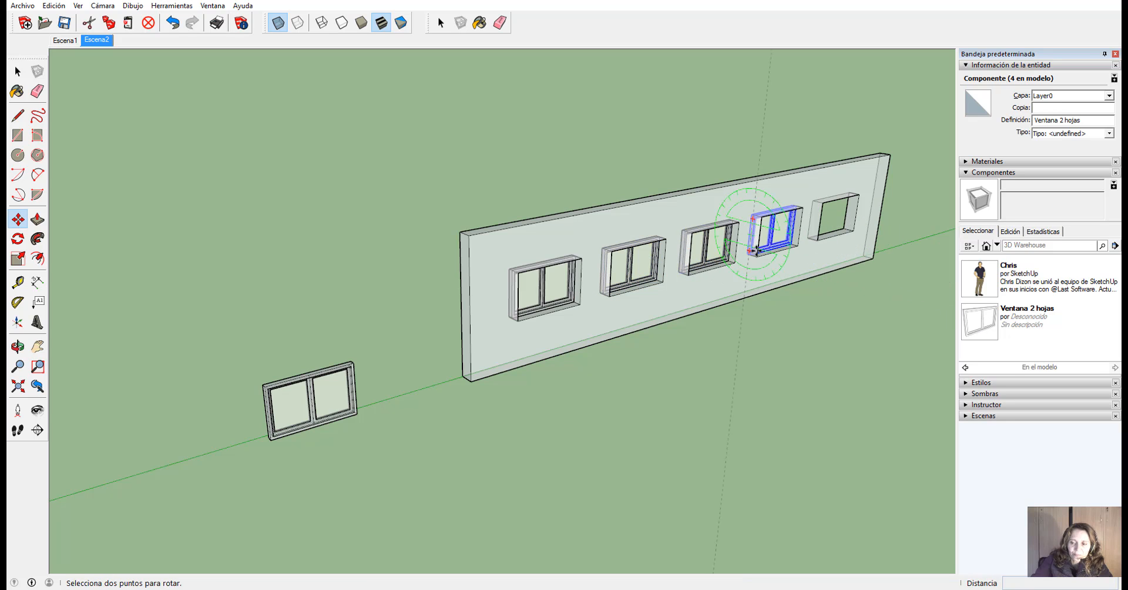
# Step: Insert a Ventana 2 hojas instance from the model's components into the wall's fifth opening, aligned to its lower front corner
pyautogui.click(984, 330)
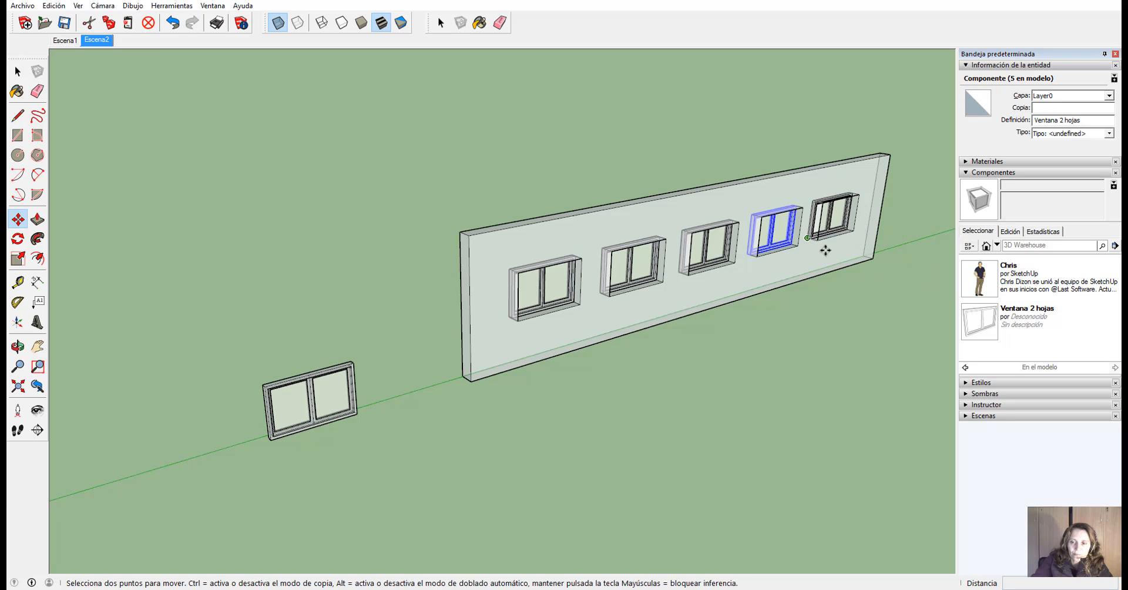
pyautogui.click(808, 239)
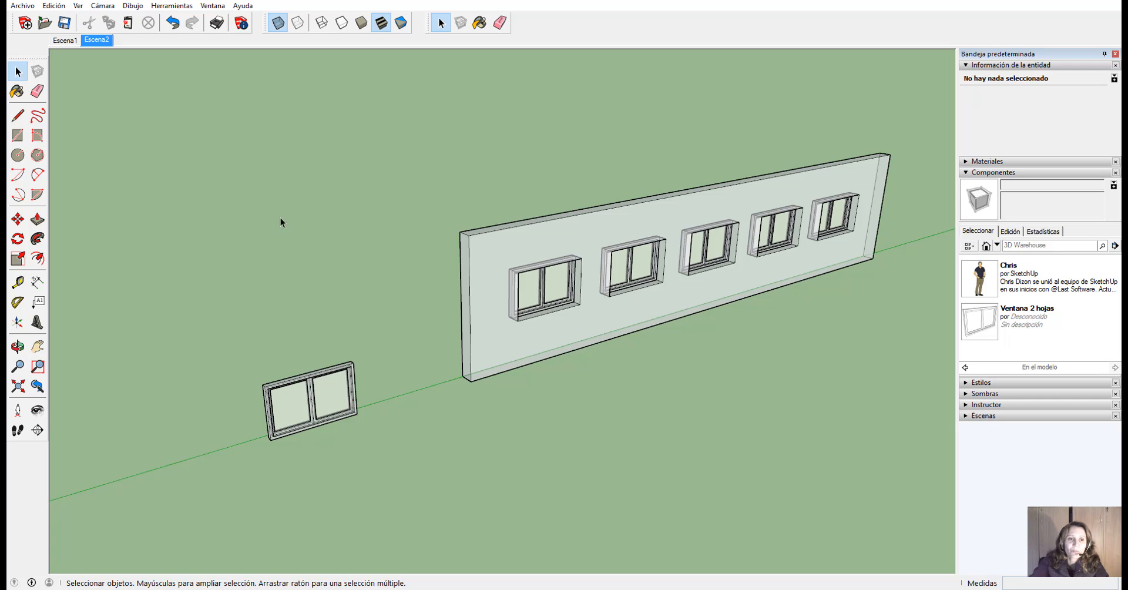
pyautogui.scroll(8, 564, 297)
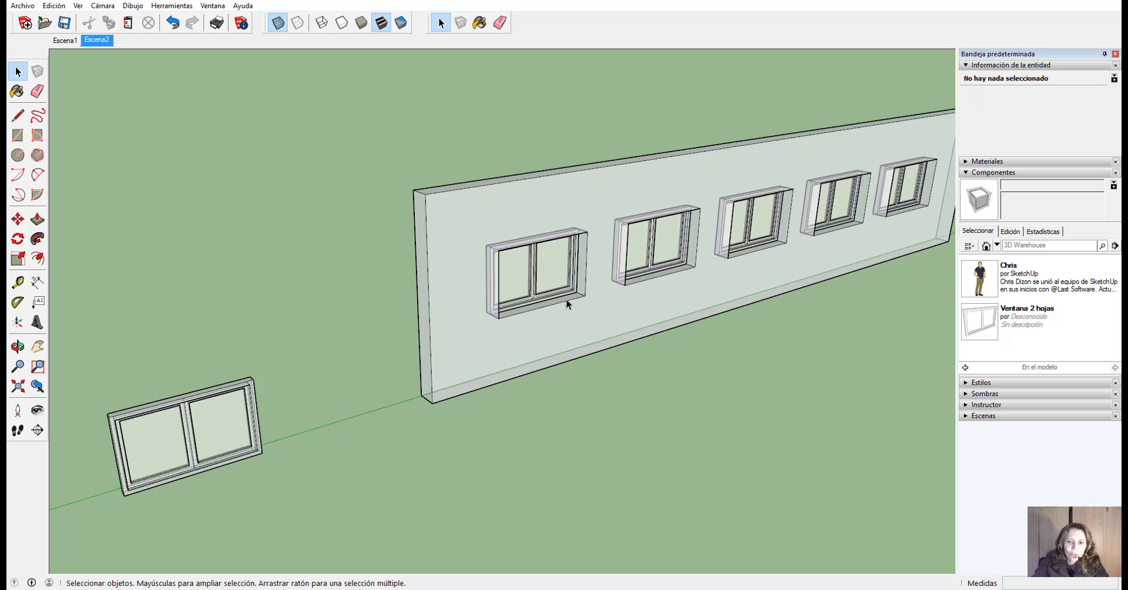
pyautogui.click(557, 294)
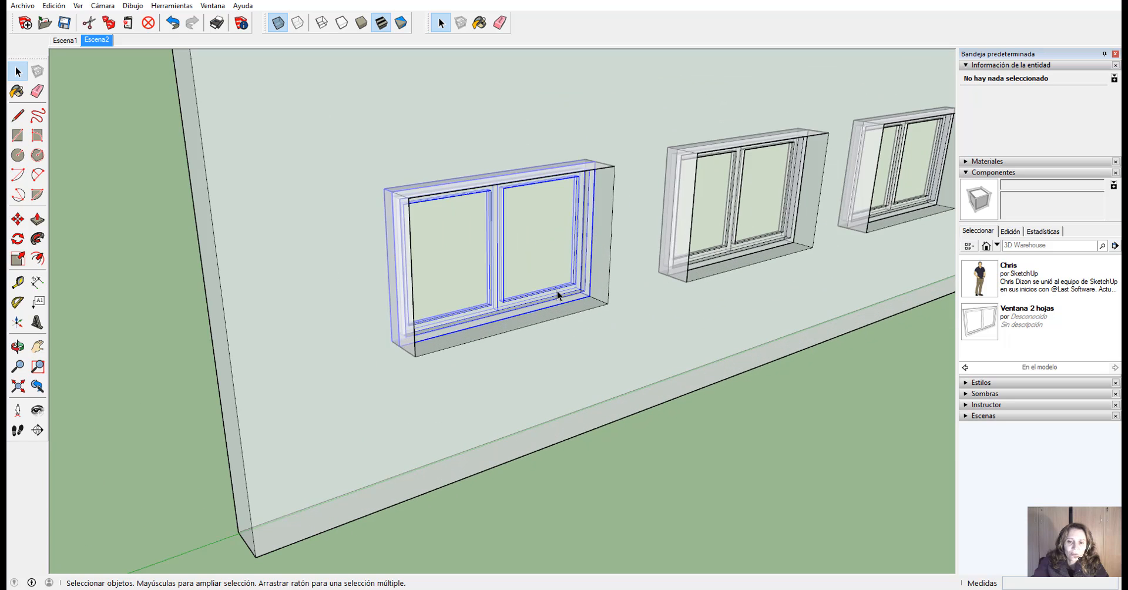
pyautogui.doubleClick(557, 294)
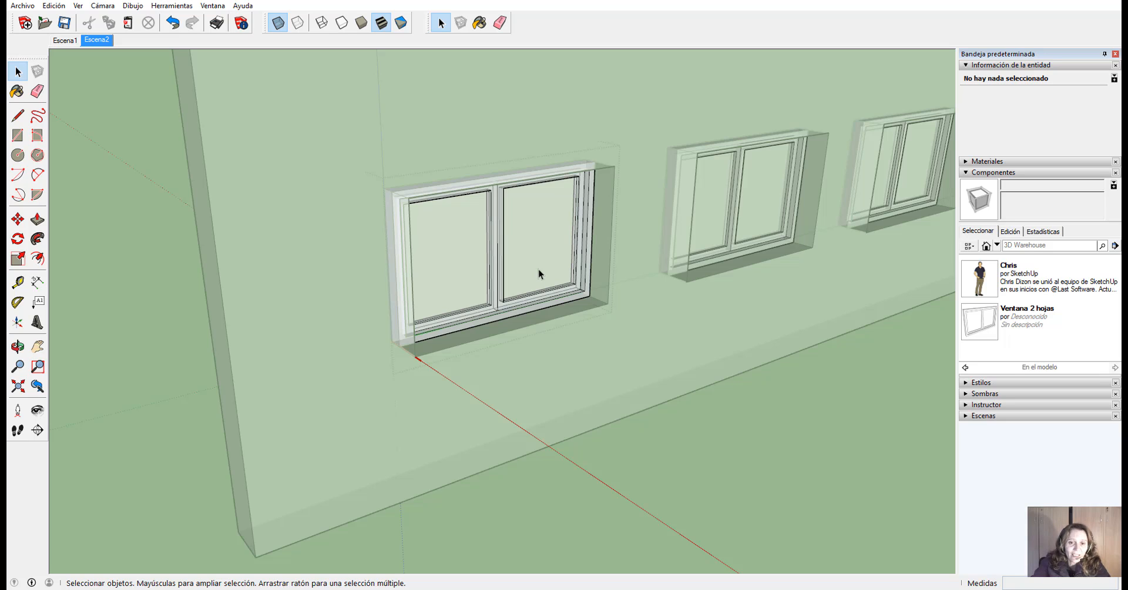
pyautogui.click(103, 299)
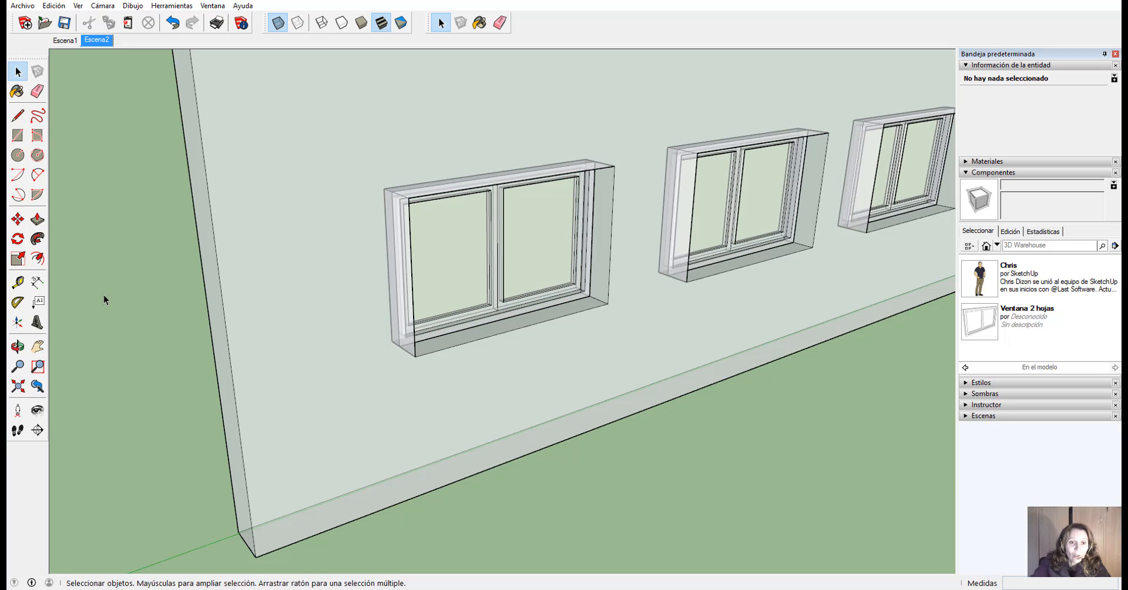
# Step: Open the first opening's window component for editing and extend its outer frame toward the wall's front face, starting with a pull of about 0.10 m
pyautogui.rightClick(504, 308)
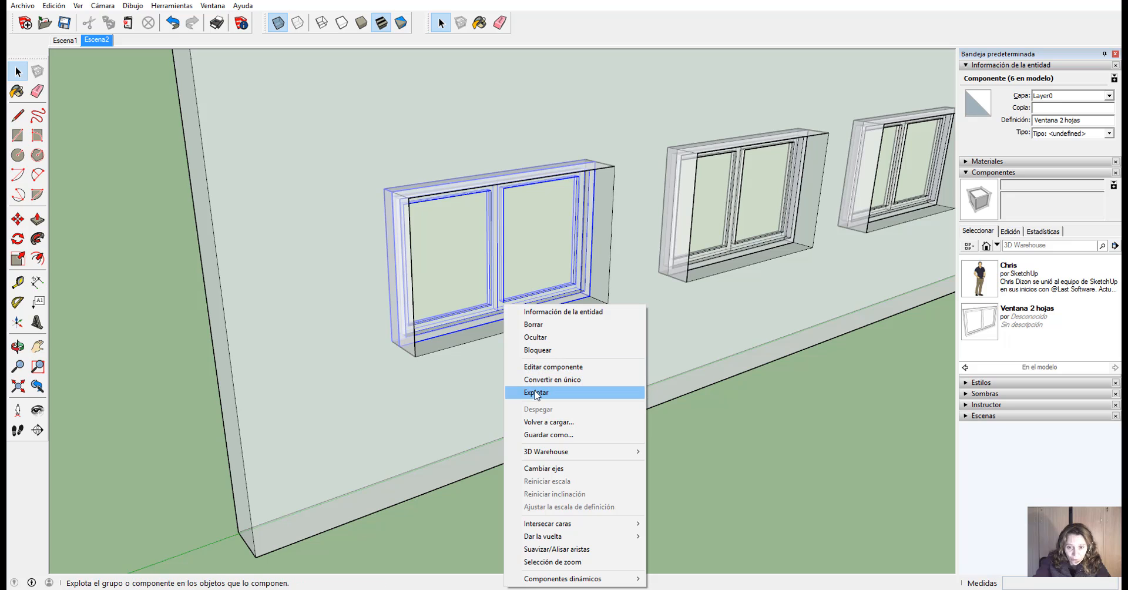
pyautogui.click(539, 368)
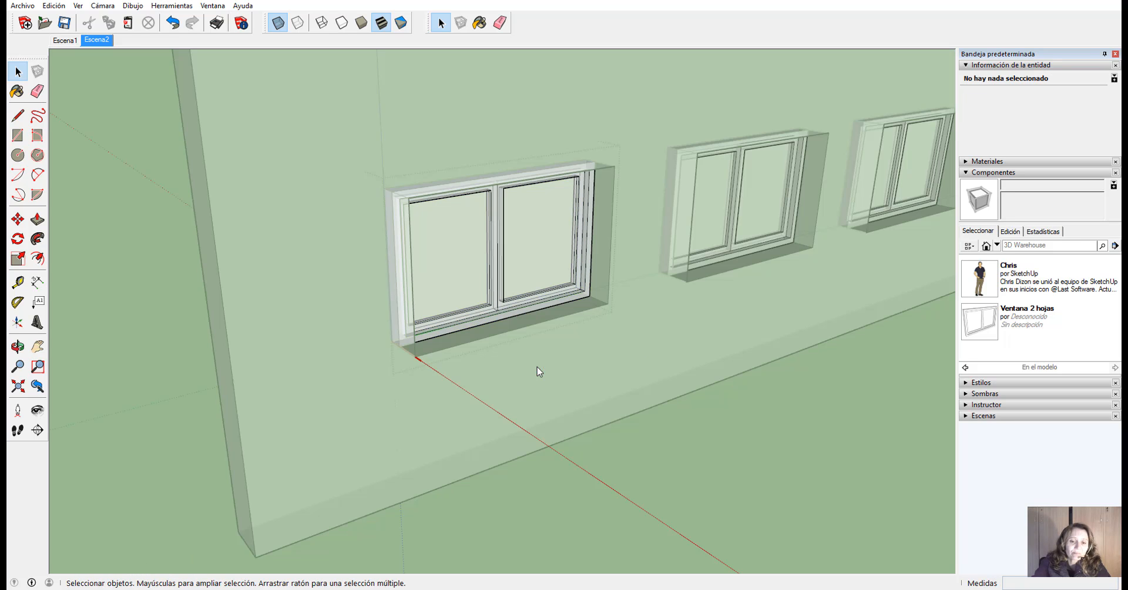
pyautogui.scroll(2, 523, 315)
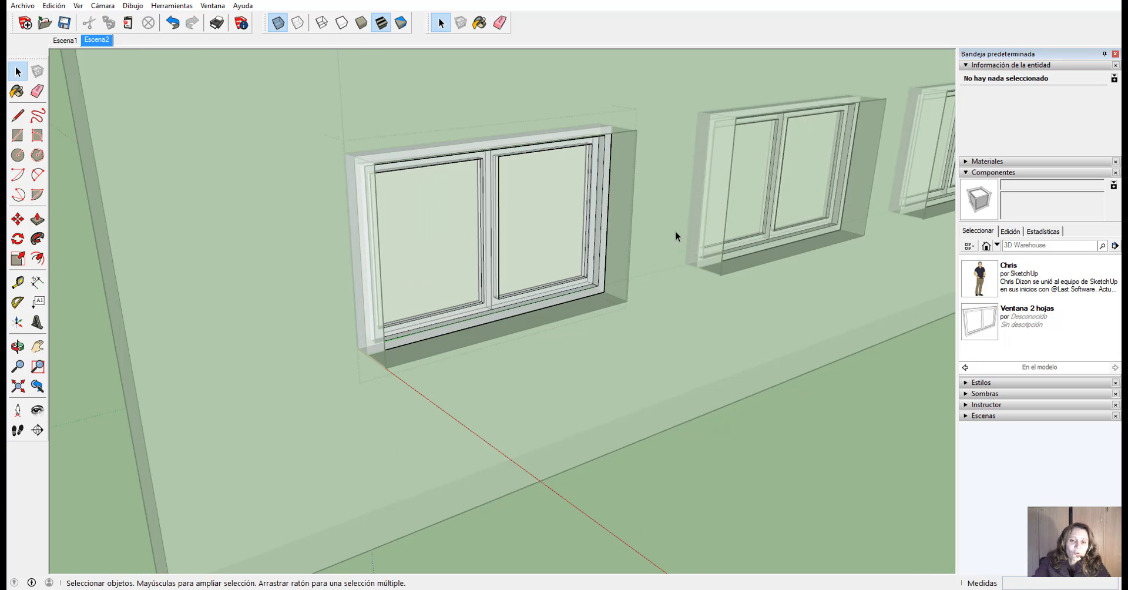
pyautogui.click(37, 221)
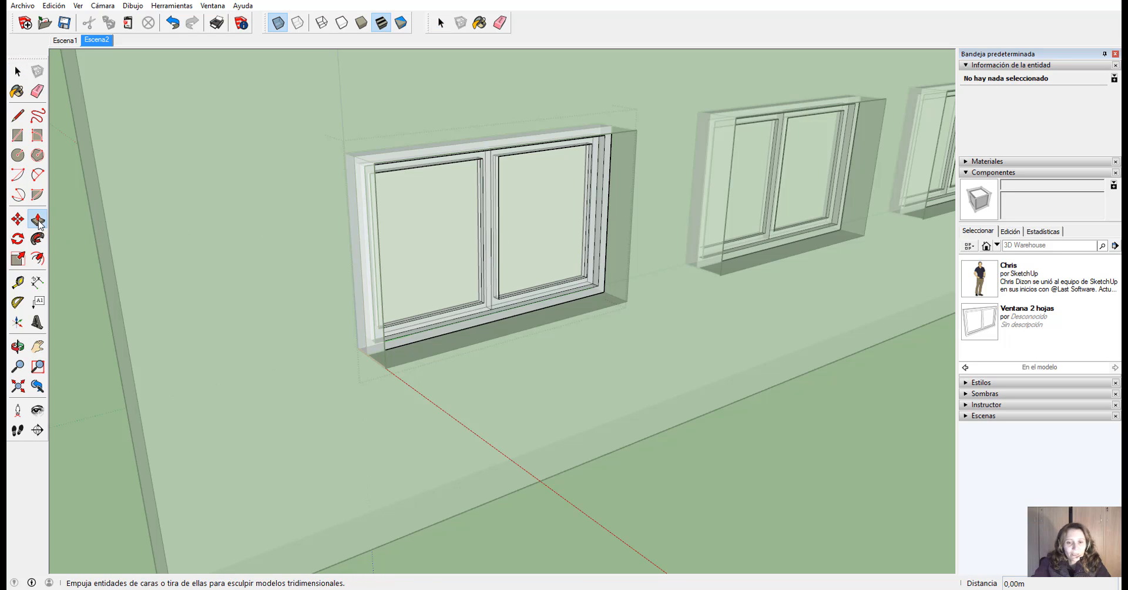
pyautogui.click(485, 324)
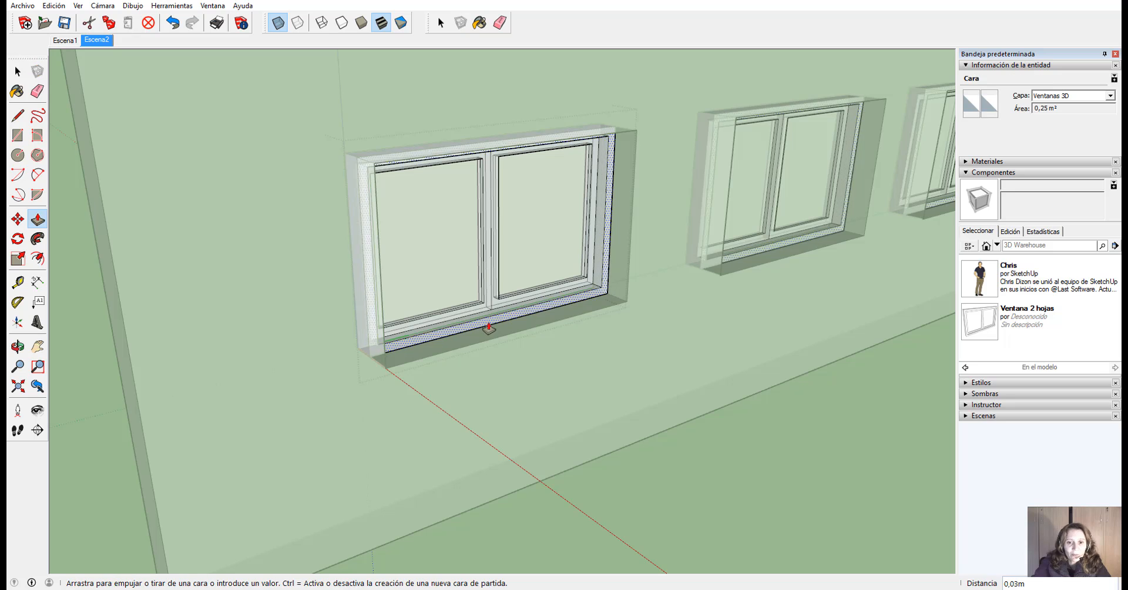
pyautogui.click(497, 329)
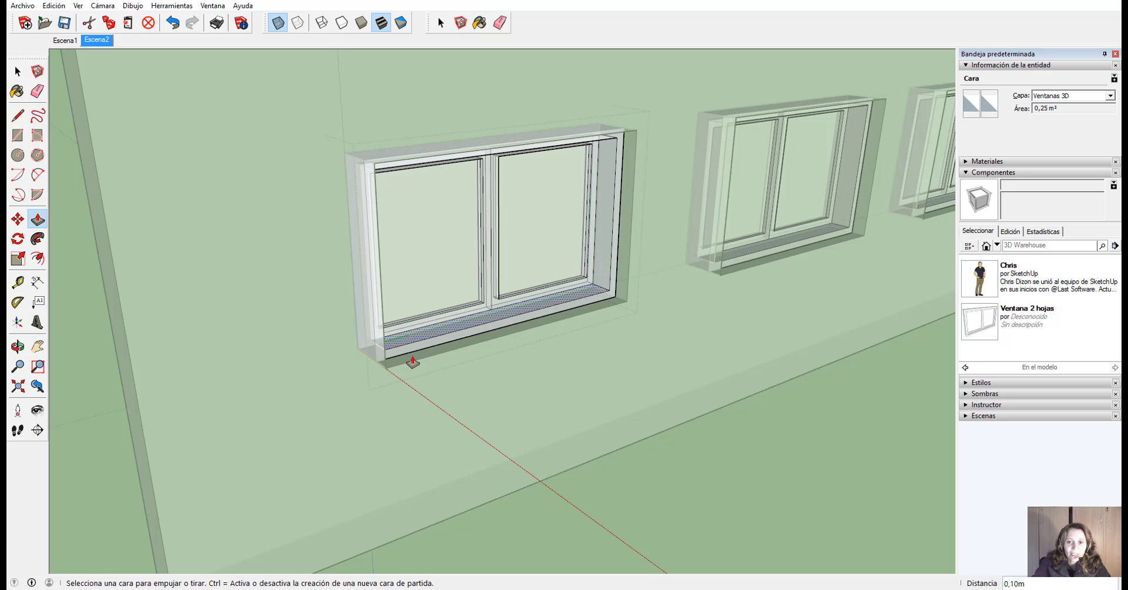
pyautogui.click(617, 237)
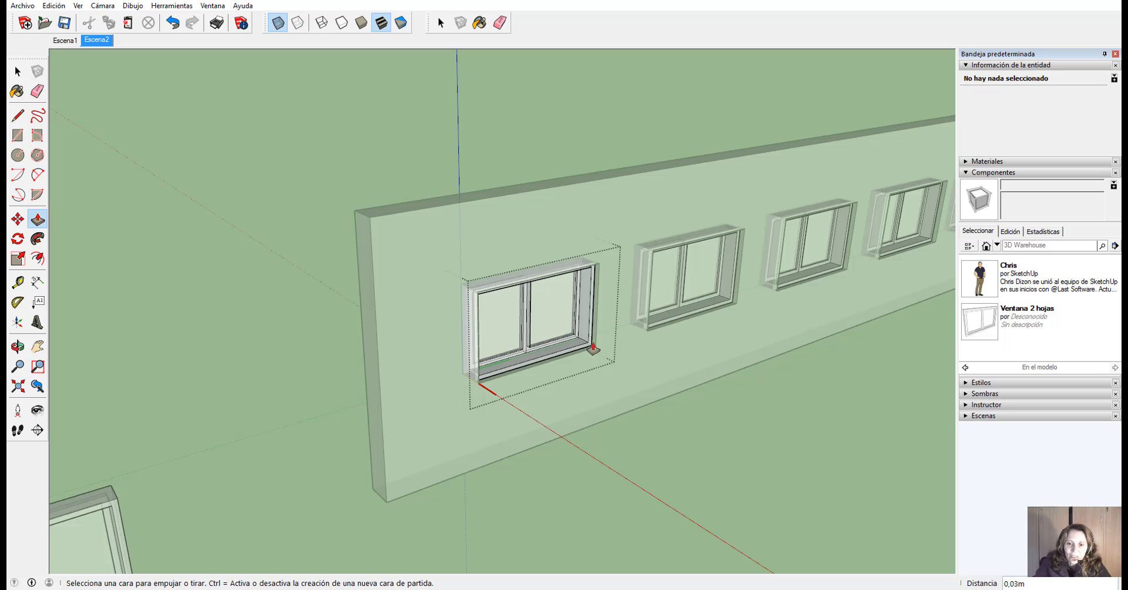
# Step: Leave component editing and turn off the X-ray face style to show the wall as opaque
pyautogui.scroll(3, 592, 349)
pyautogui.scroll(2, 508, 344)
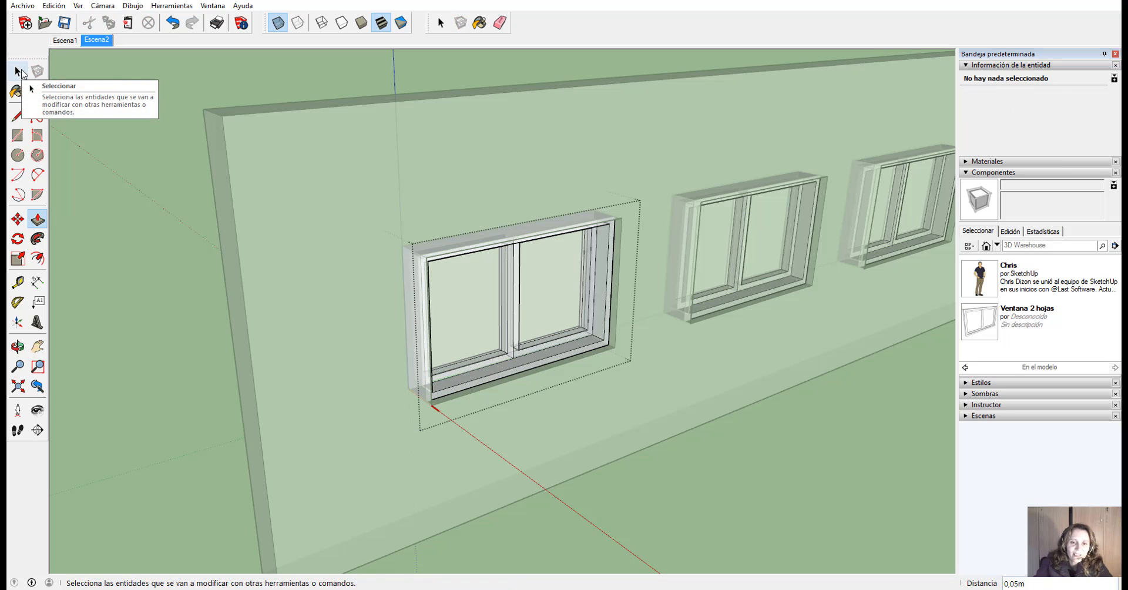
pyautogui.click(17, 71)
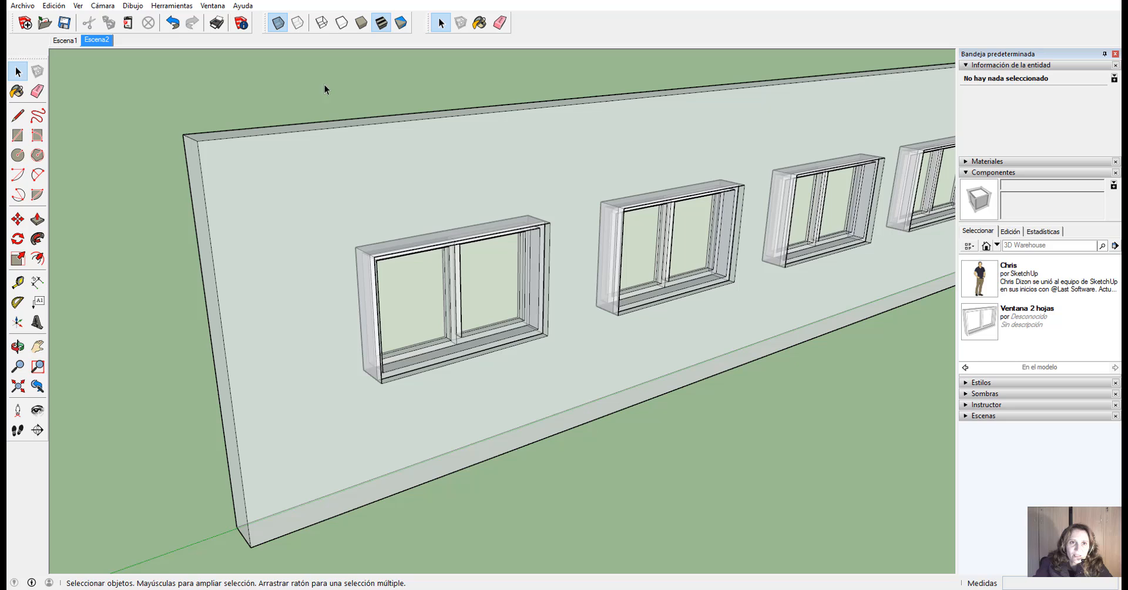
pyautogui.click(278, 22)
pyautogui.scroll(-5, 600, 421)
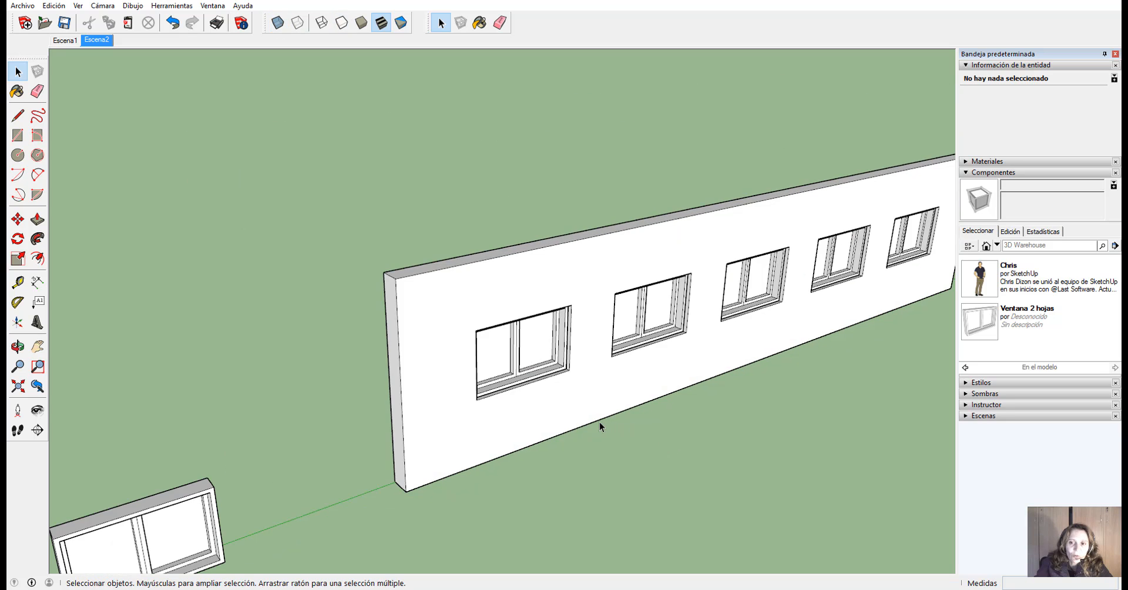
pyautogui.scroll(3, 738, 447)
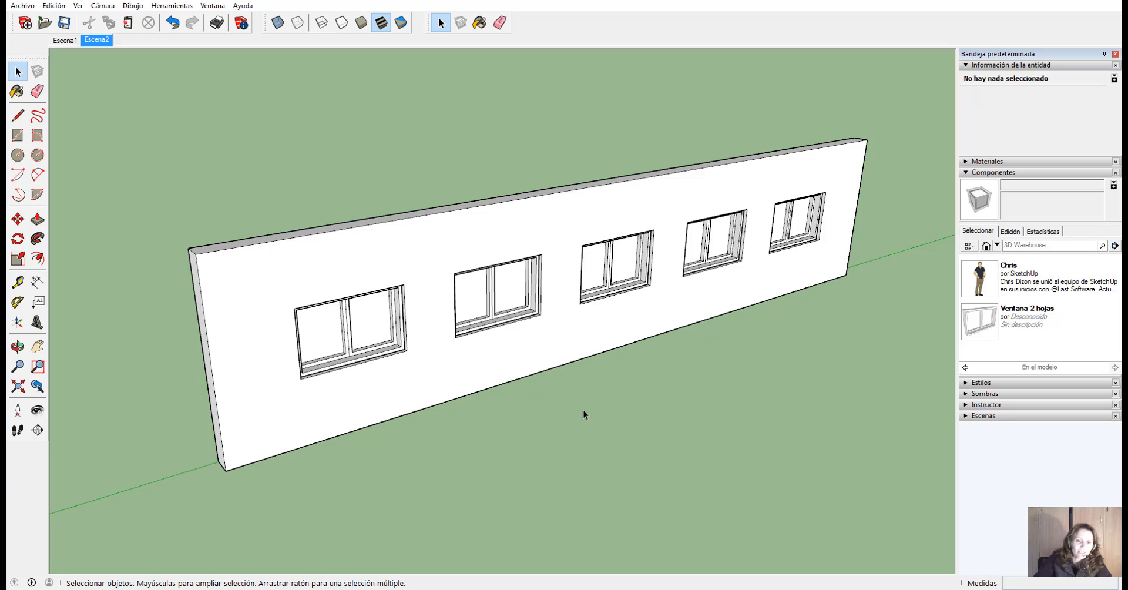
# Step: Make the window in the first opening a unique component and push its outer frame's front face back into the wall
pyautogui.rightClick(387, 348)
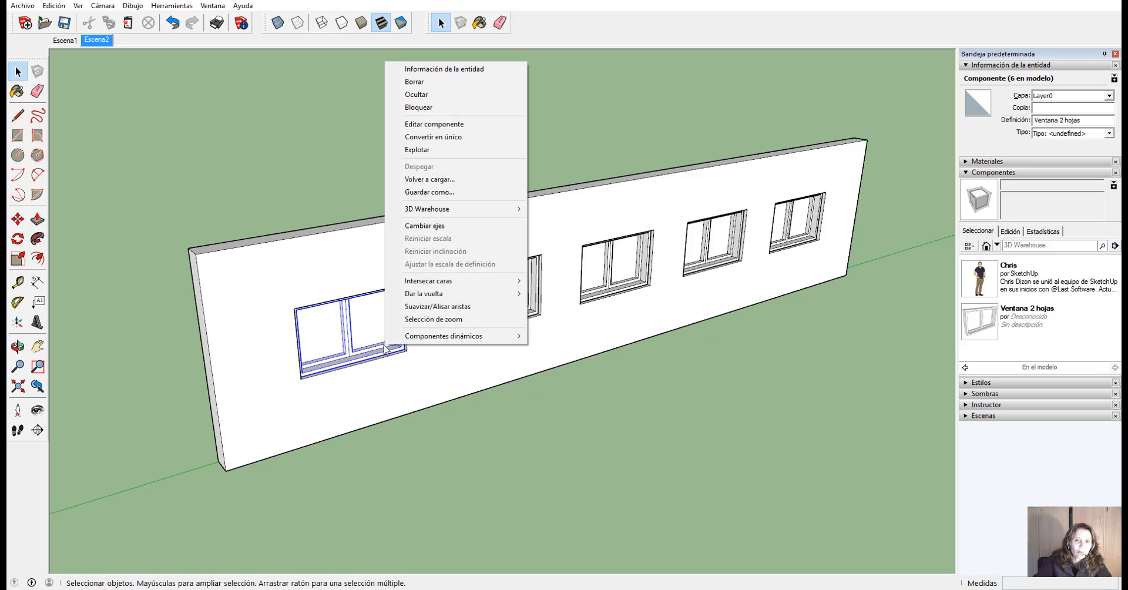
pyautogui.click(437, 139)
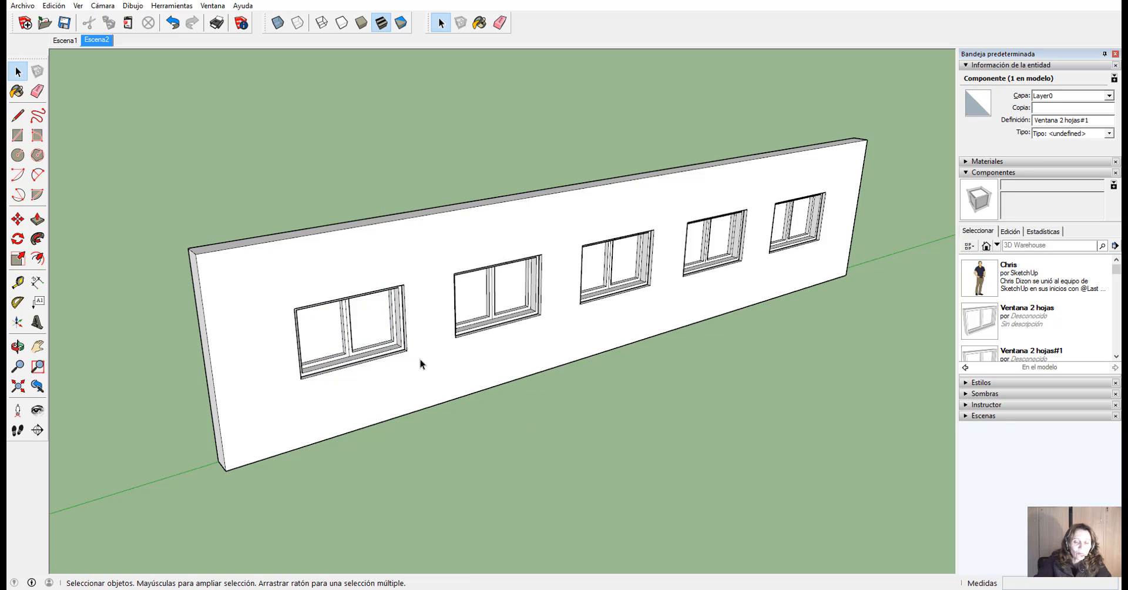
pyautogui.doubleClick(390, 349)
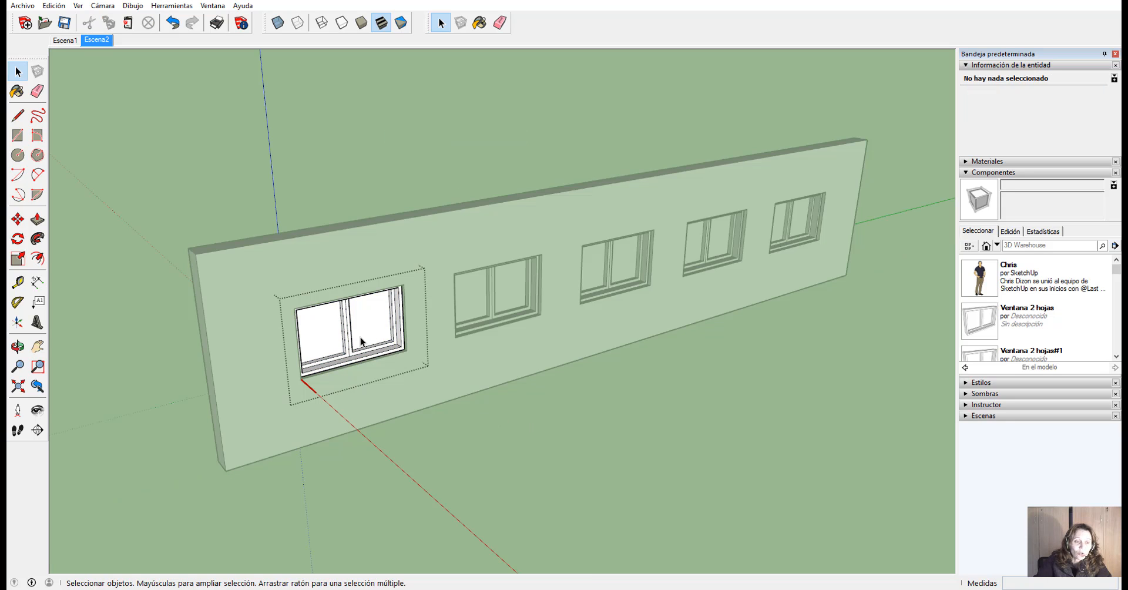
pyautogui.click(37, 219)
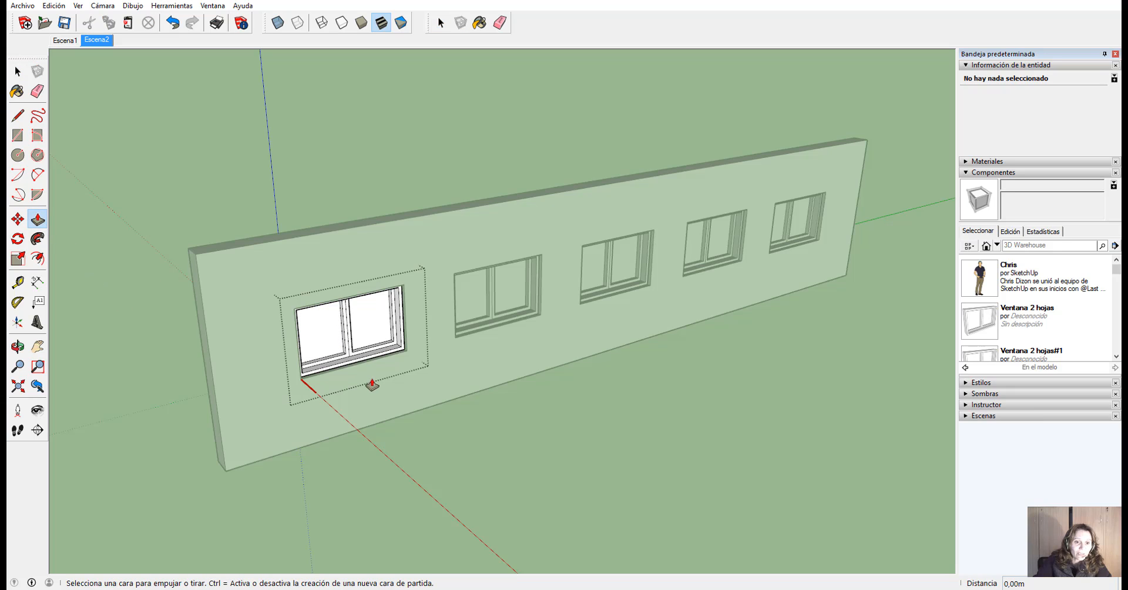
pyautogui.moveTo(357, 367); pyautogui.dragTo(309, 385)
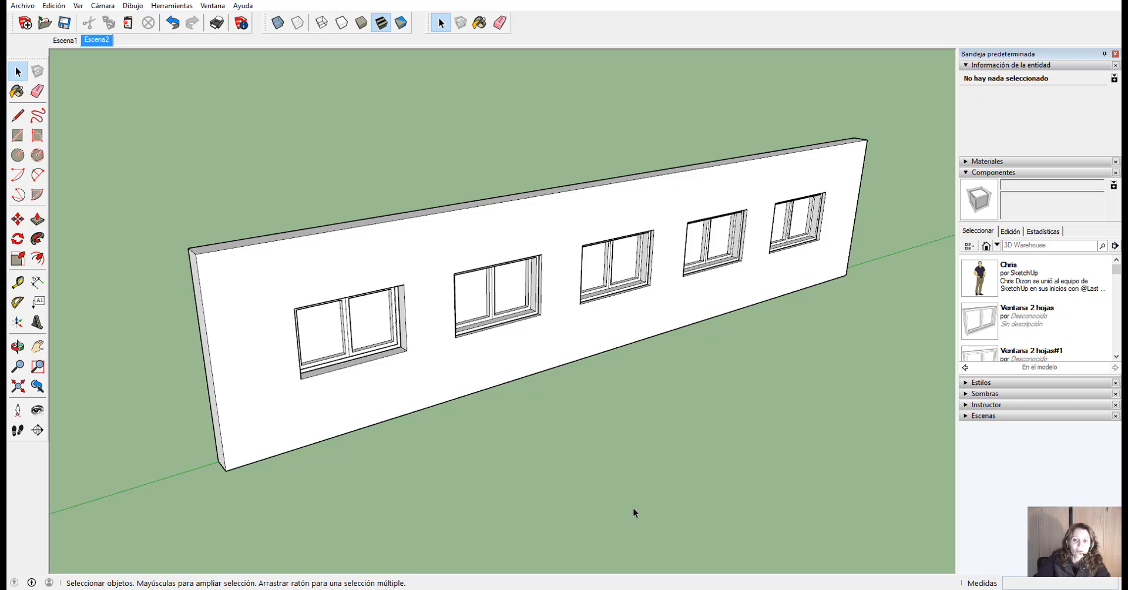
# Step: Try to scale the second opening's window component along the red axis
pyautogui.click(527, 310)
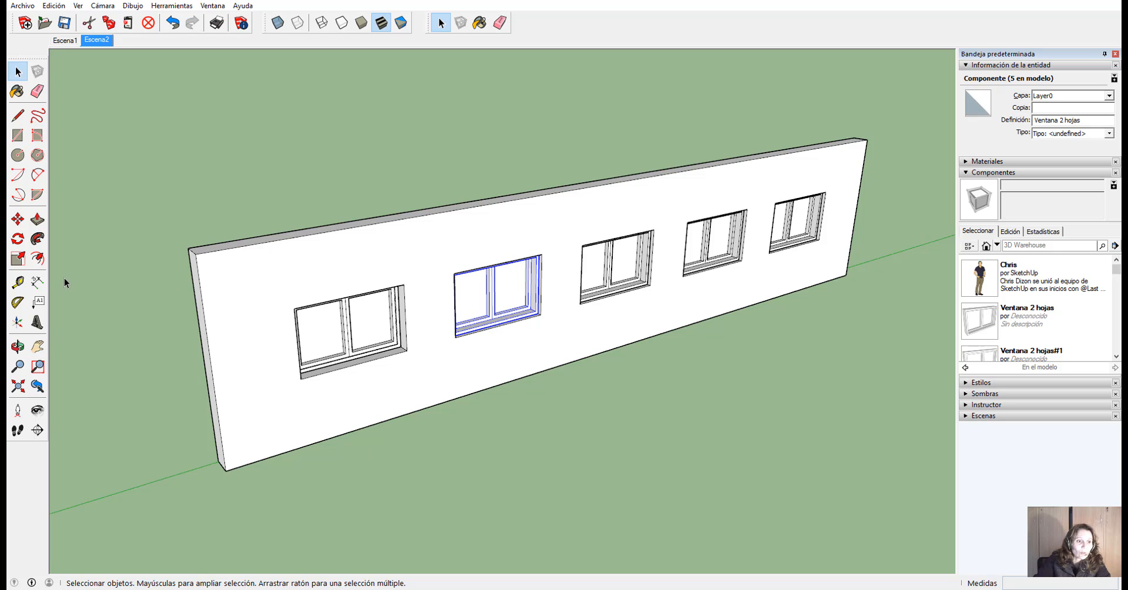
pyautogui.click(18, 260)
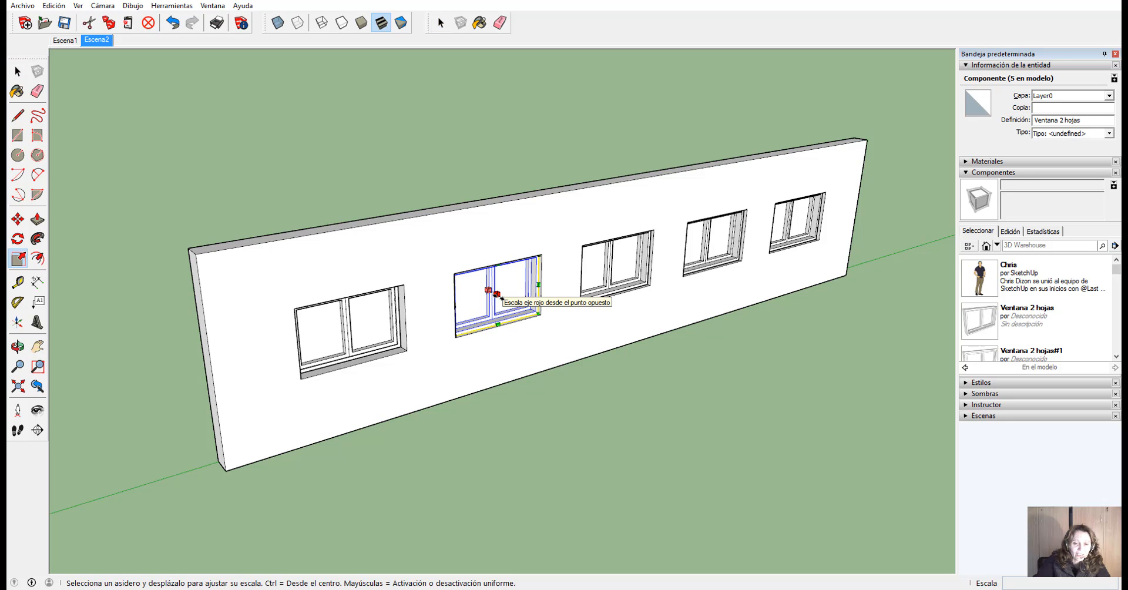
pyautogui.moveTo(497, 294); pyautogui.dragTo(513, 314)
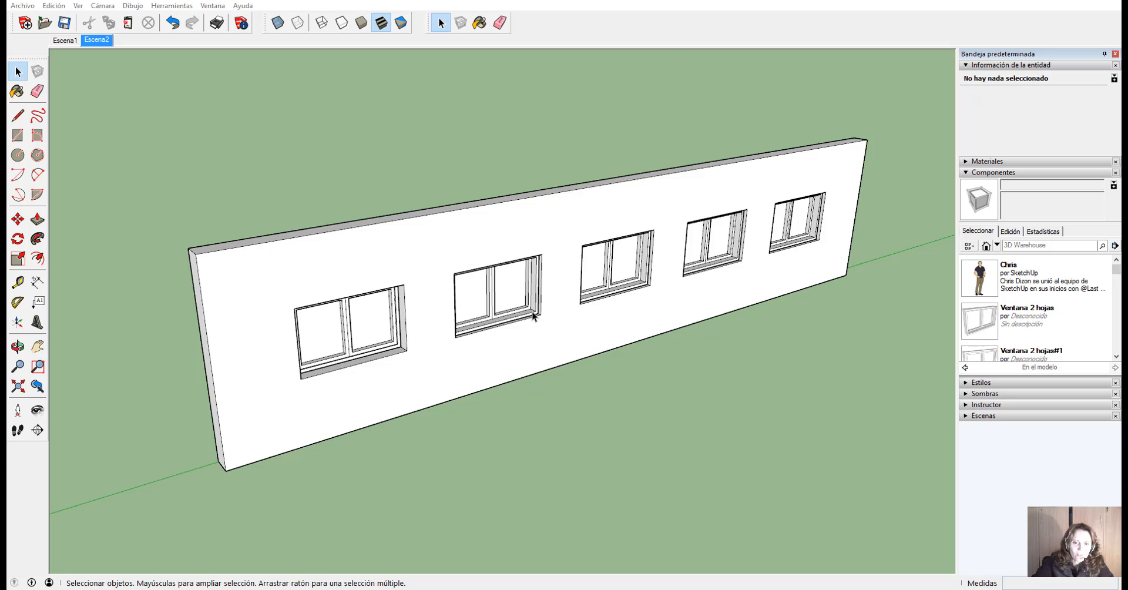
# Step: Open the 3D Warehouse sharing form for the second opening's window component and examine its title and description fields
pyautogui.rightClick(535, 316)
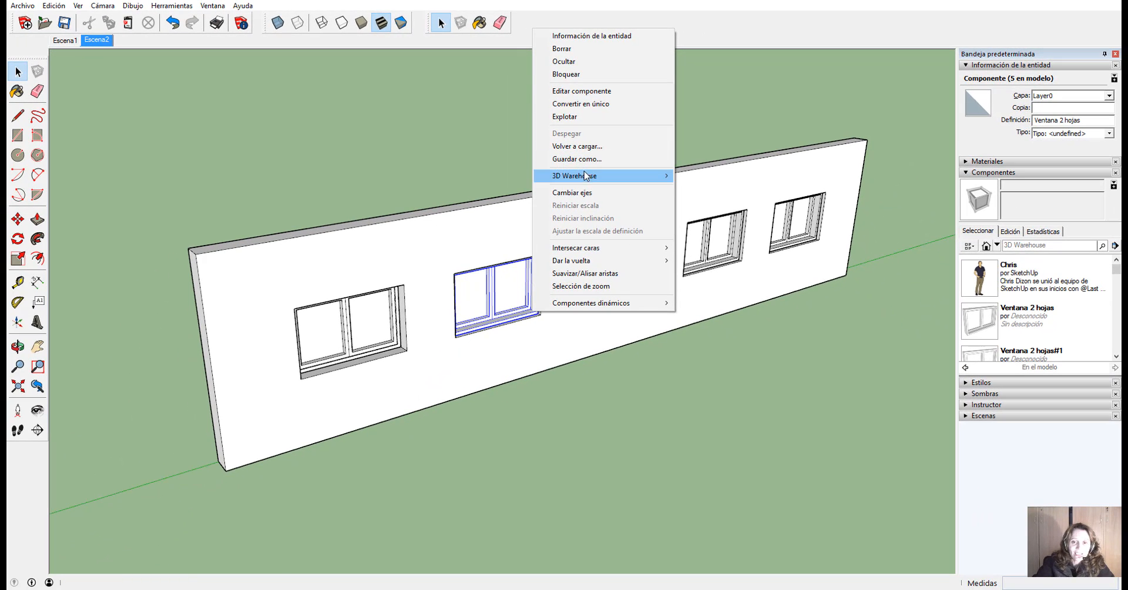
pyautogui.moveTo(584, 177)
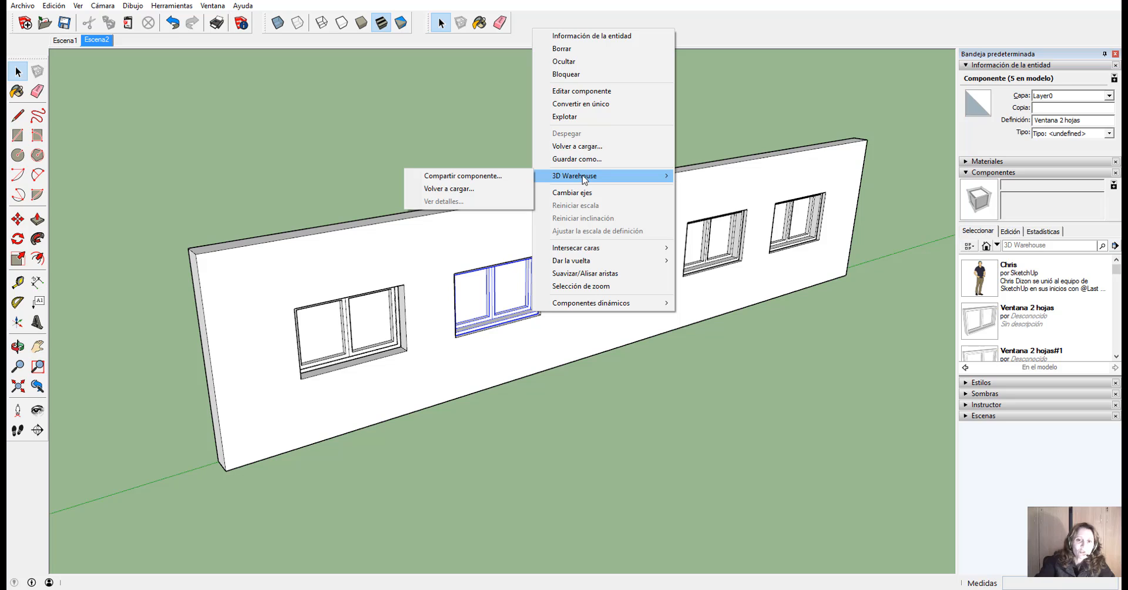
pyautogui.click(493, 177)
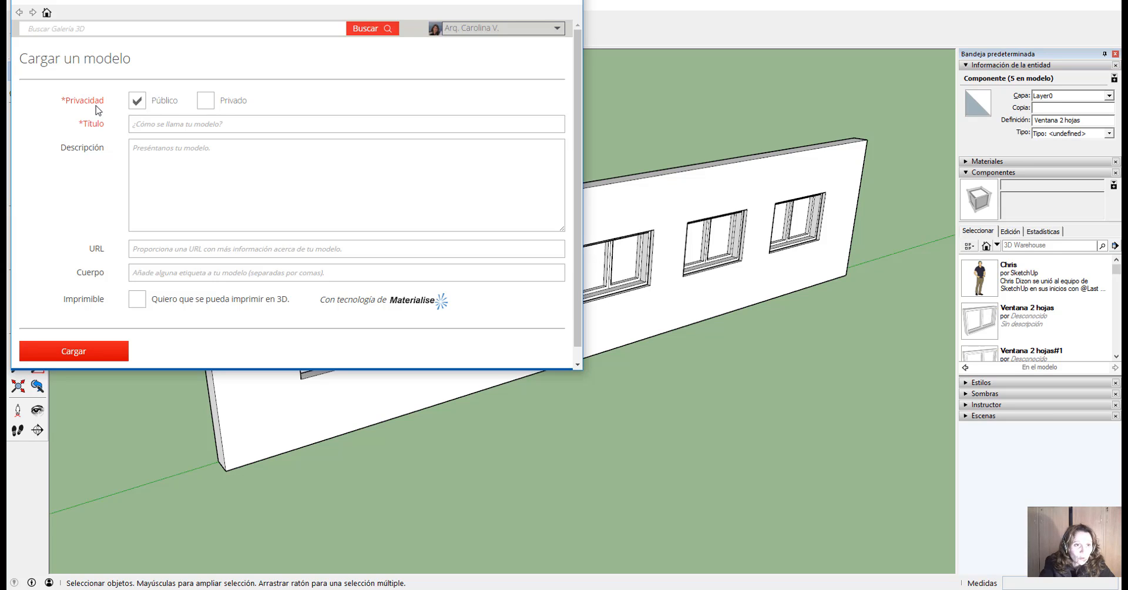
pyautogui.click(155, 124)
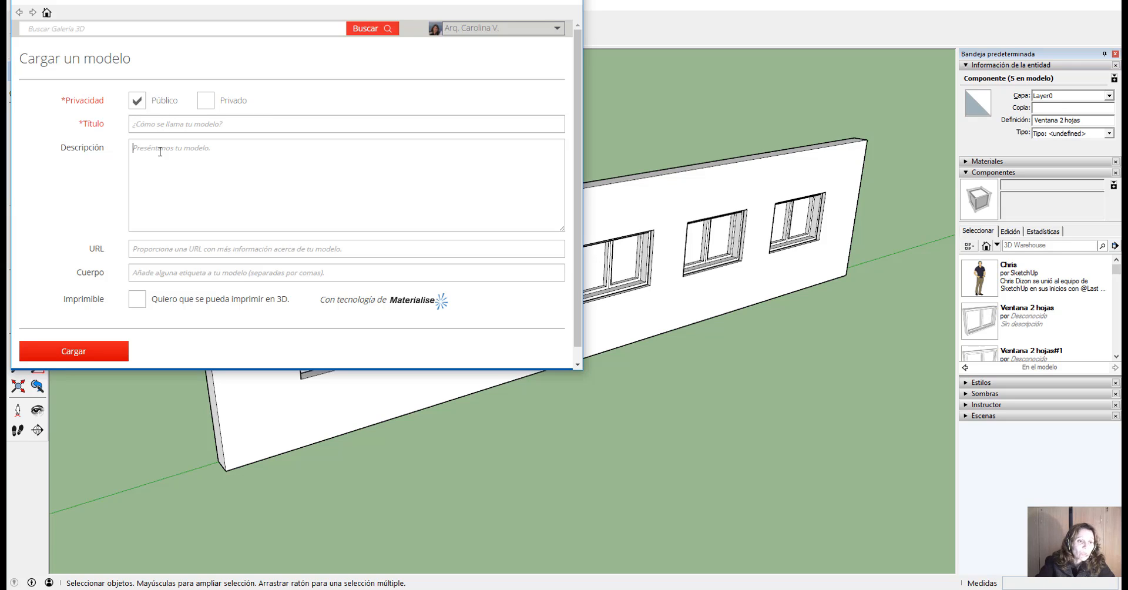
pyautogui.click(158, 153)
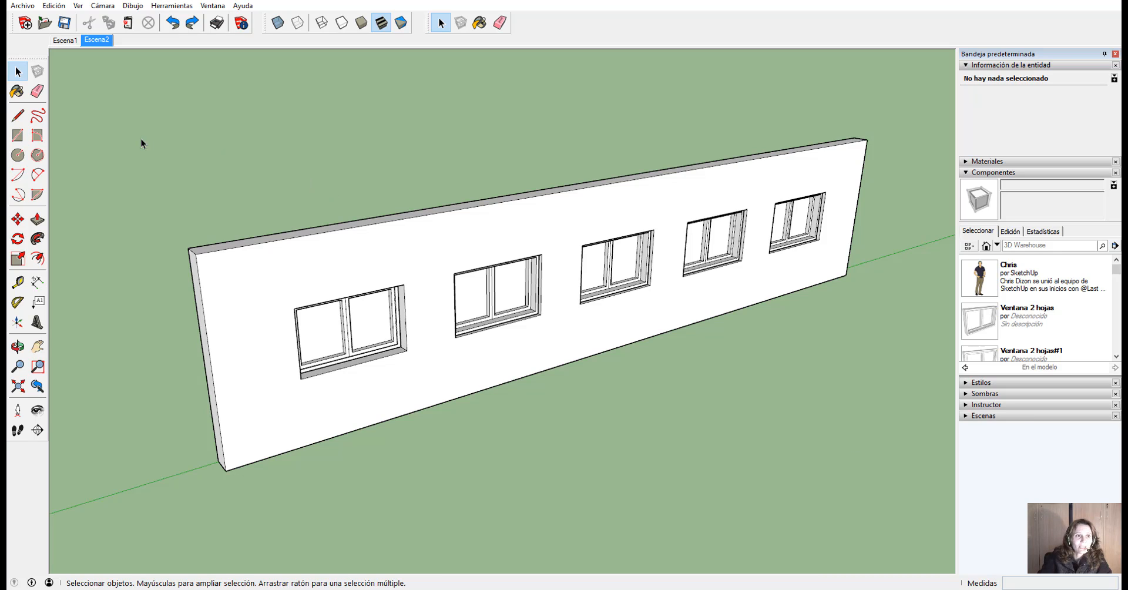
# Step: Paint the second opening's window component with the wood material Chapa de madera 02, and undo the painting
pyautogui.click(510, 320)
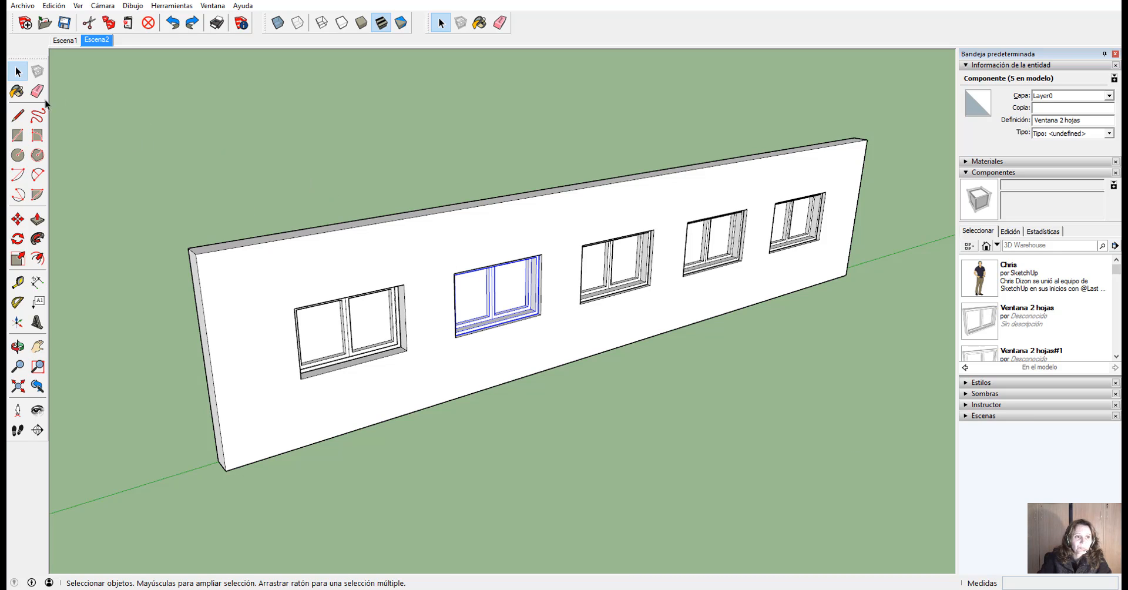
pyautogui.press('b')
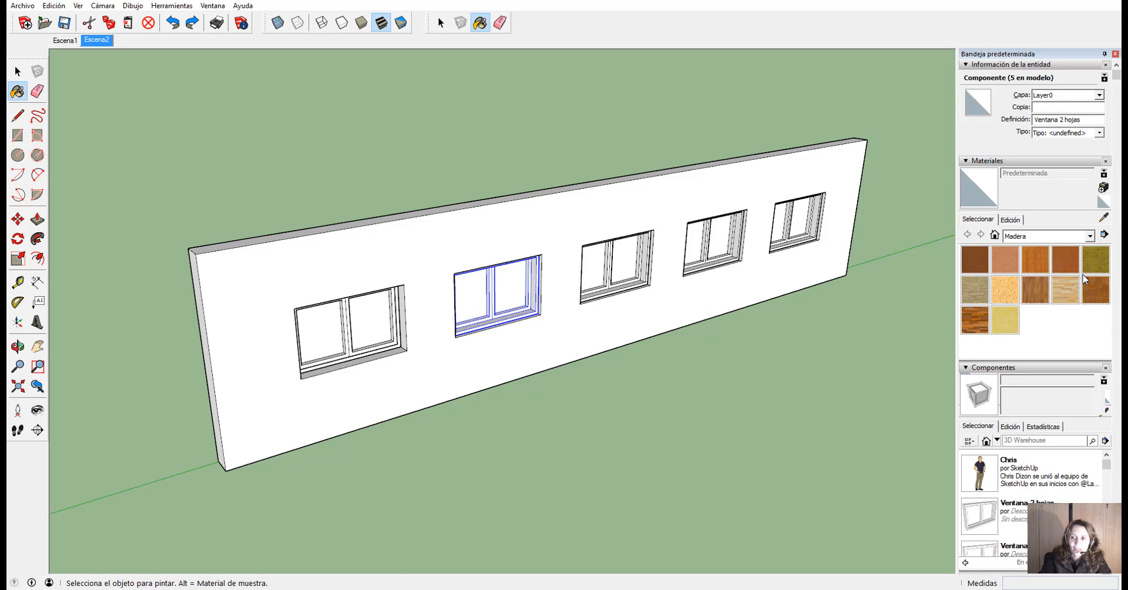
pyautogui.click(1007, 260)
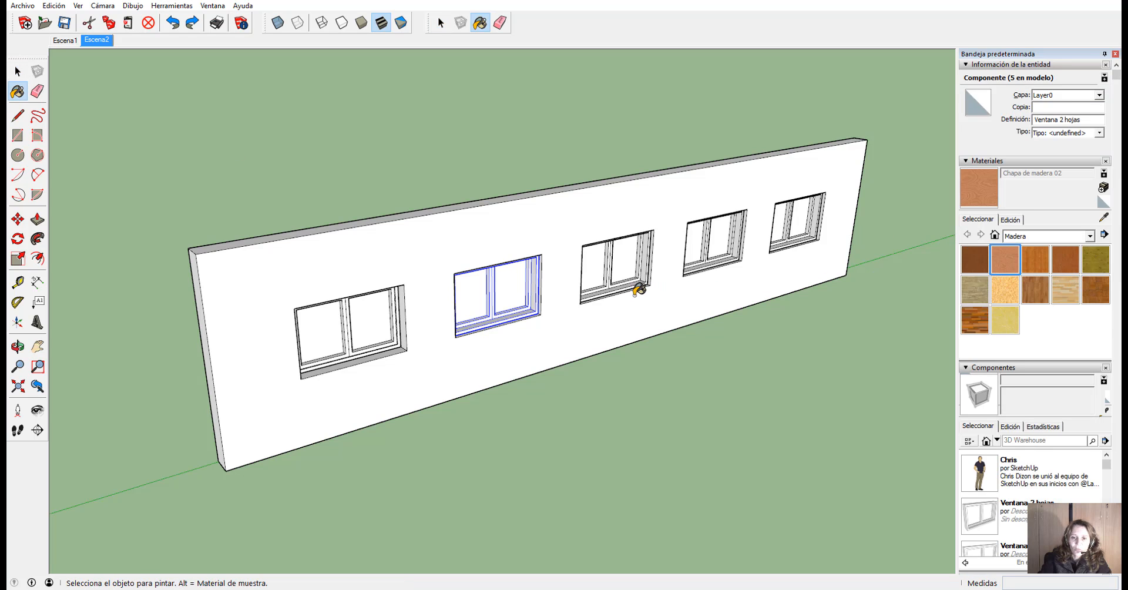
pyautogui.click(515, 310)
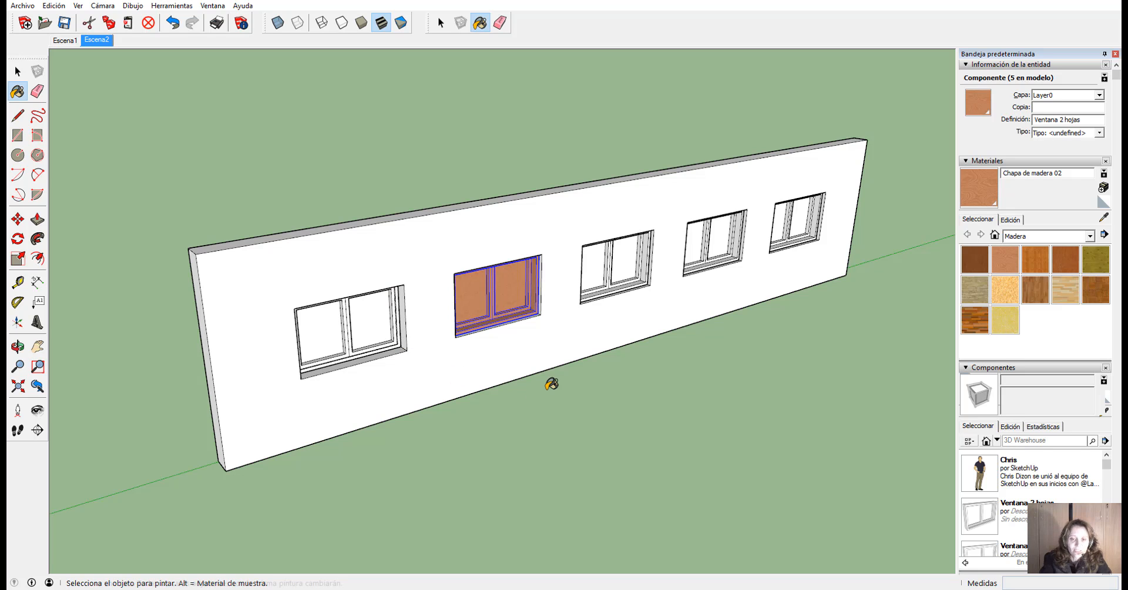
pyautogui.hotkey('ctrl', 'z')
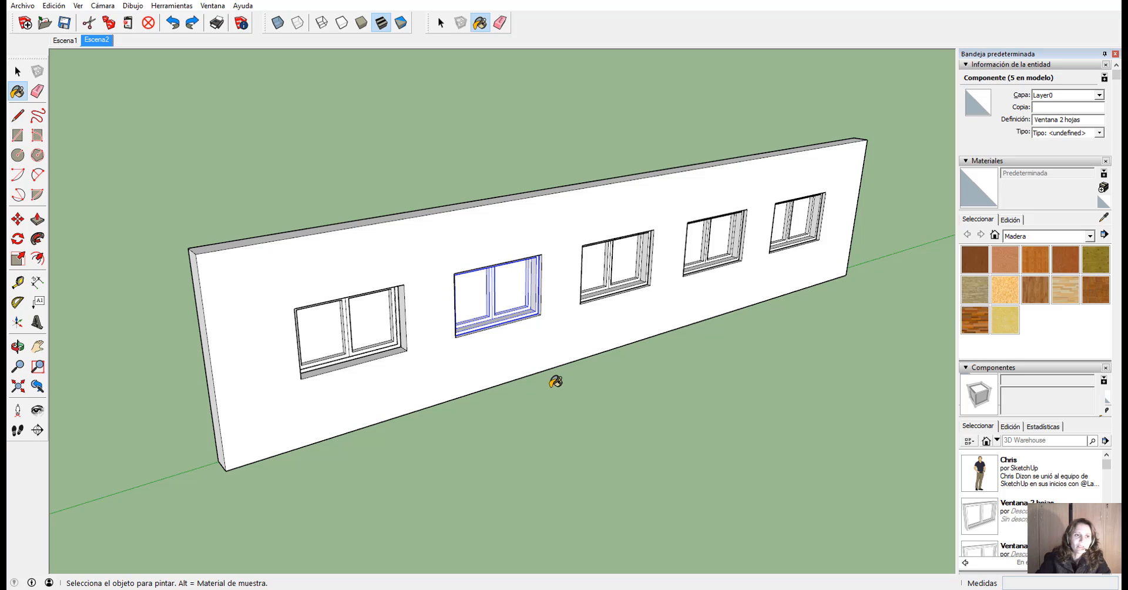
# Step: Edit the third opening's window component and paint the lower inner faces of its outer frame and right sash with Chapa de madera 02
pyautogui.click(18, 71)
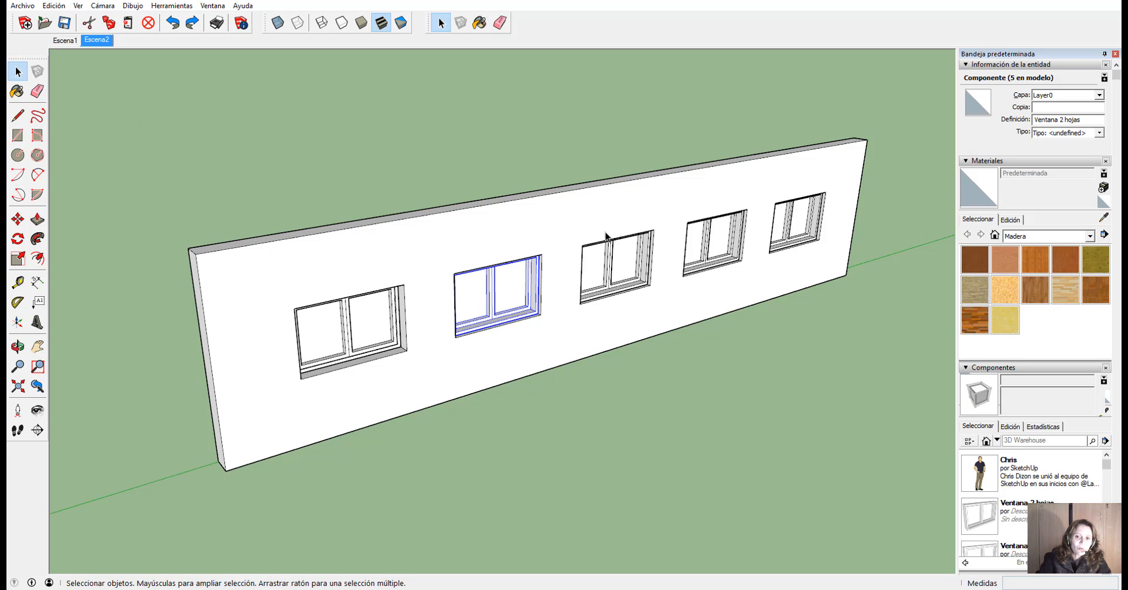
pyautogui.doubleClick(624, 287)
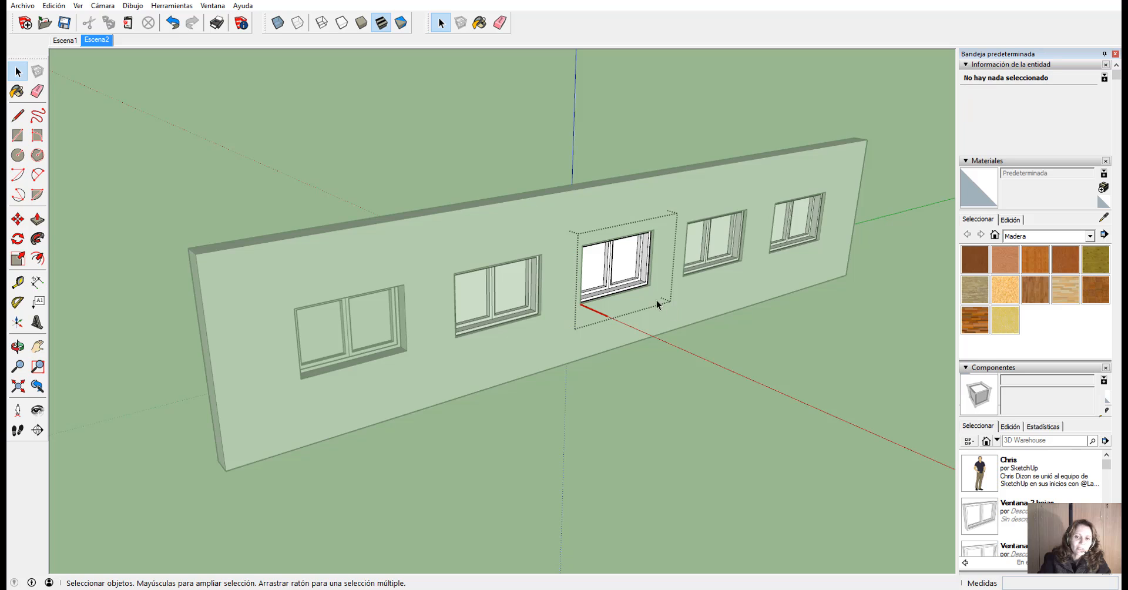
pyautogui.scroll(5, 657, 304)
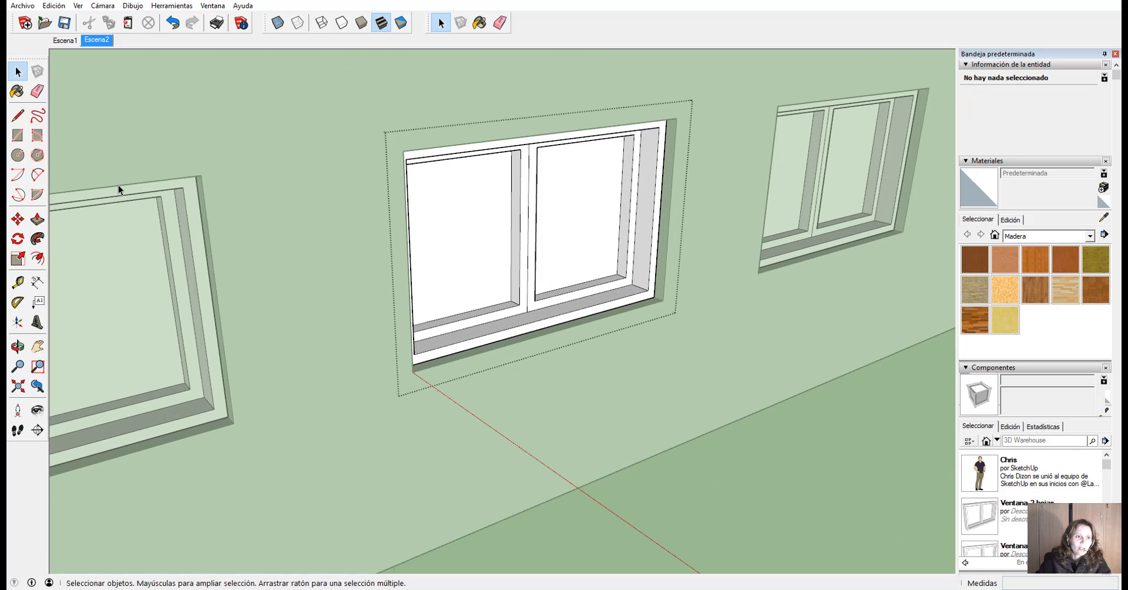
pyautogui.click(17, 91)
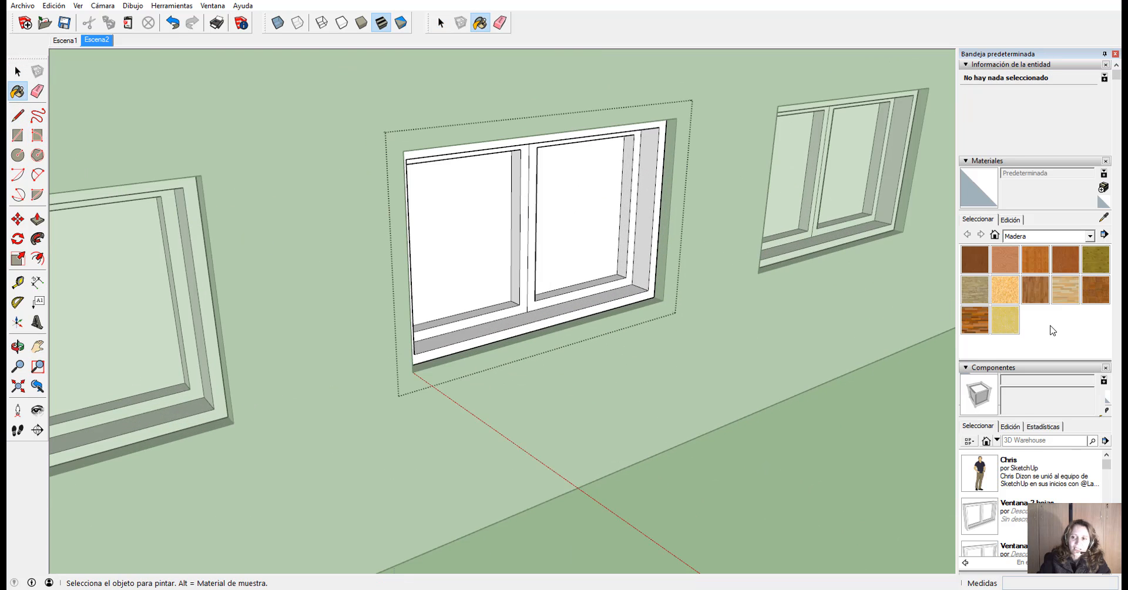
pyautogui.click(1006, 259)
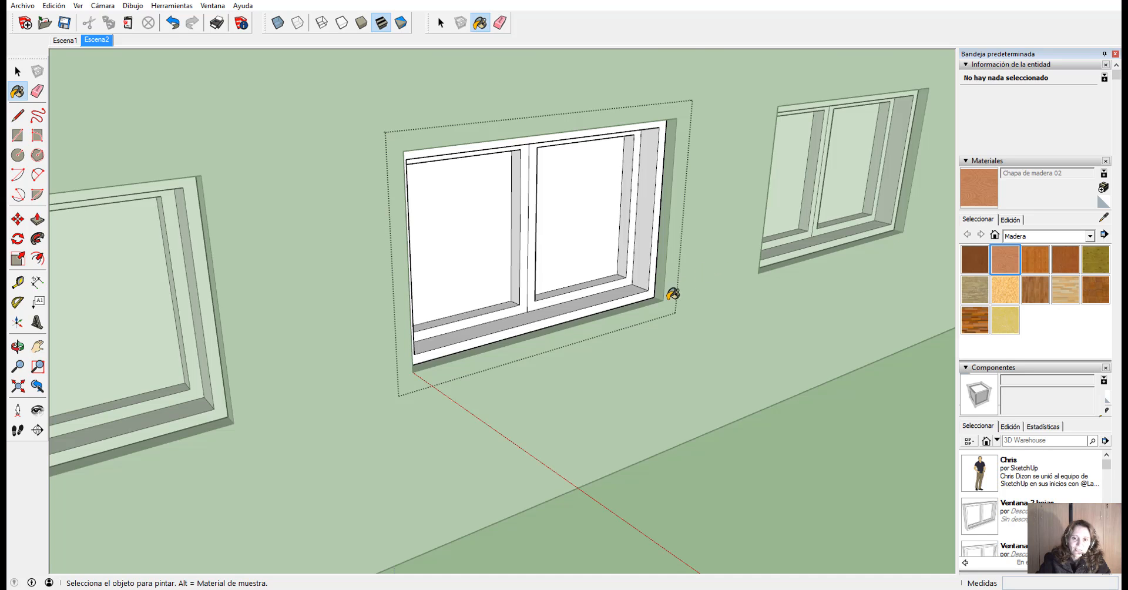
pyautogui.click(631, 286)
pyautogui.click(605, 274)
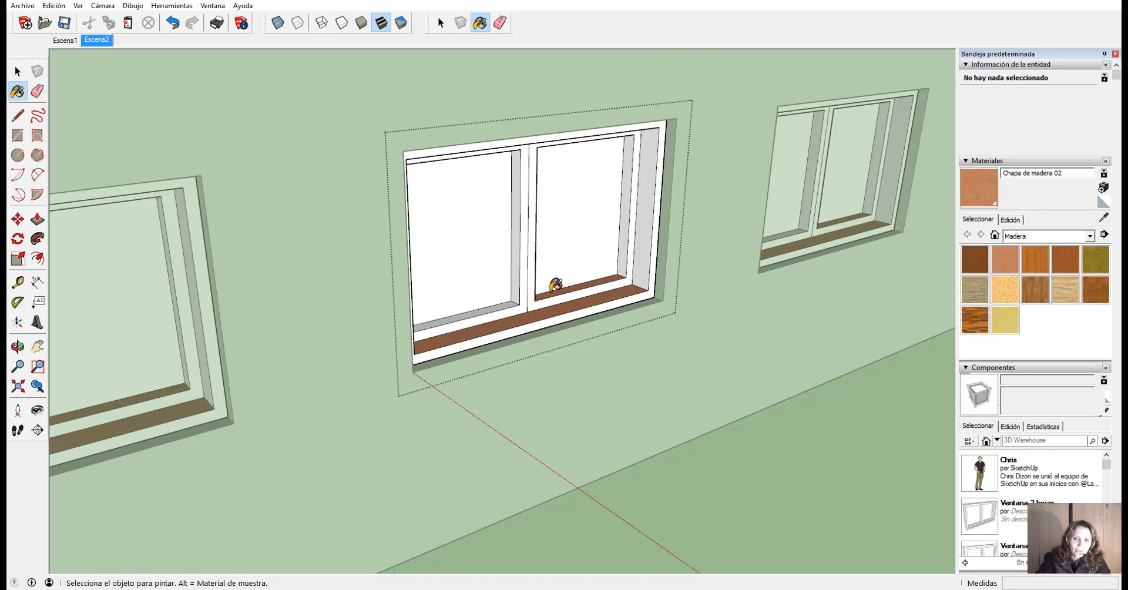
# Step: Paint the front faces of both sashes and the left sash's lower and side inner faces with Chapa de madera 02
pyautogui.scroll(2, 528, 296)
pyautogui.scroll(1, 520, 306)
pyautogui.click(521, 299)
pyautogui.click(511, 297)
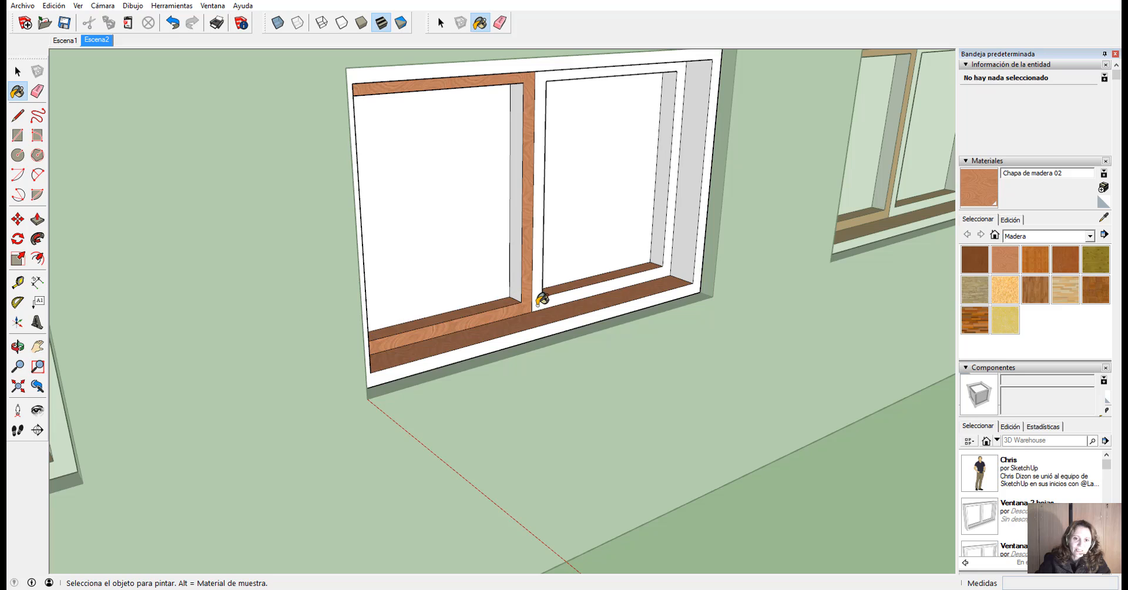
pyautogui.click(540, 292)
pyautogui.click(517, 273)
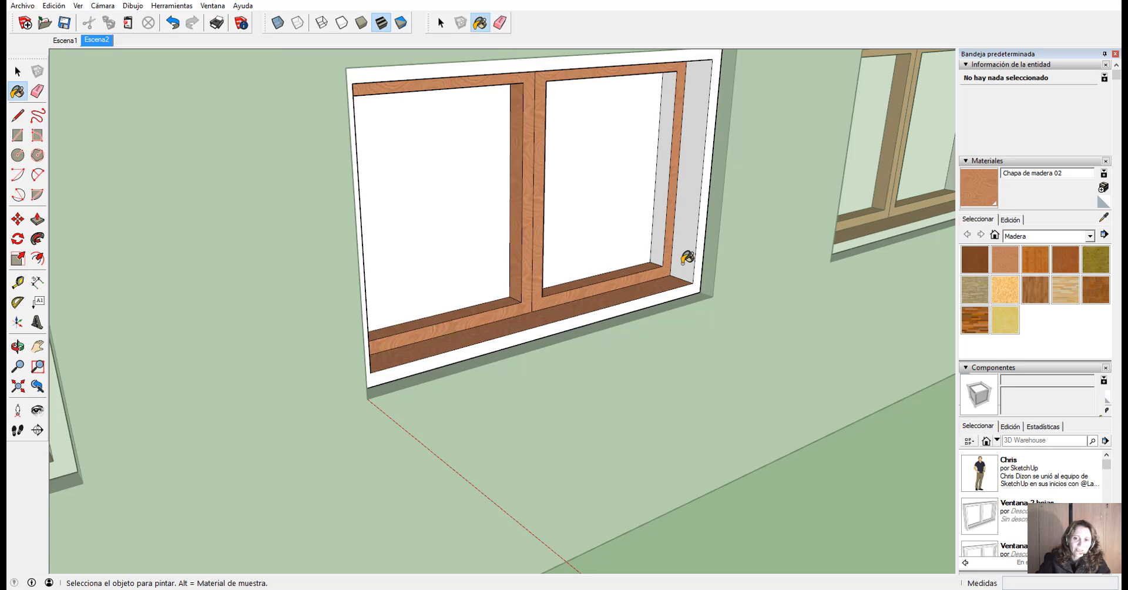
# Step: Paint the right sash's inner side face and the outer frame's inner side face with Chapa de madera 02
pyautogui.click(665, 237)
pyautogui.click(687, 246)
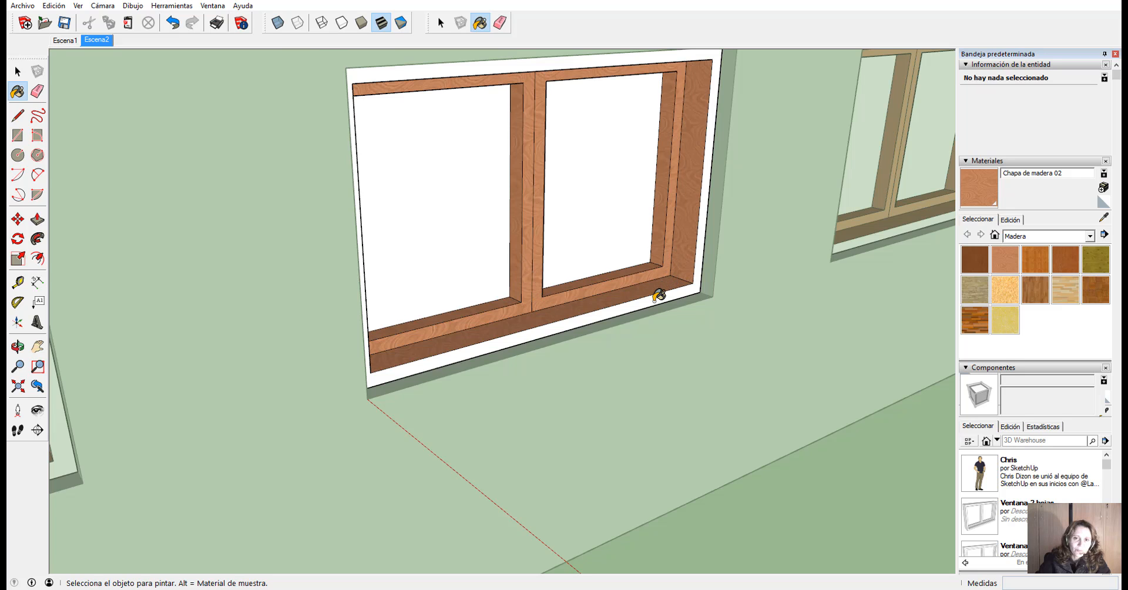
pyautogui.scroll(-1, 658, 300)
pyautogui.scroll(-1, 649, 273)
pyautogui.scroll(-2, 591, 285)
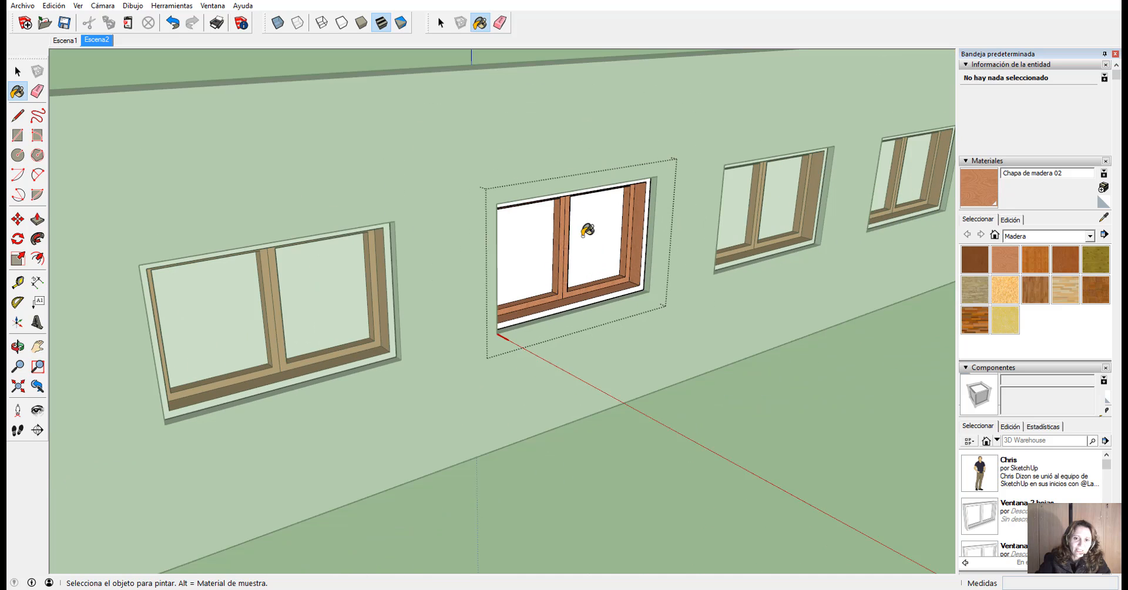